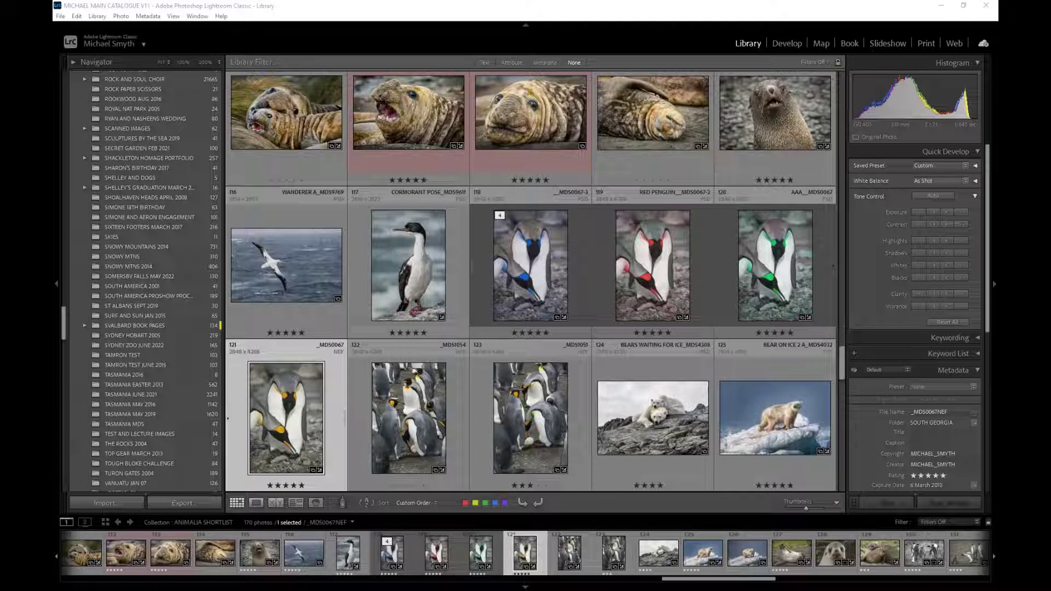
Open the file-naming template editor under External Editing in Lightroom's Preferences
scroll(184, 227, "up", 10)
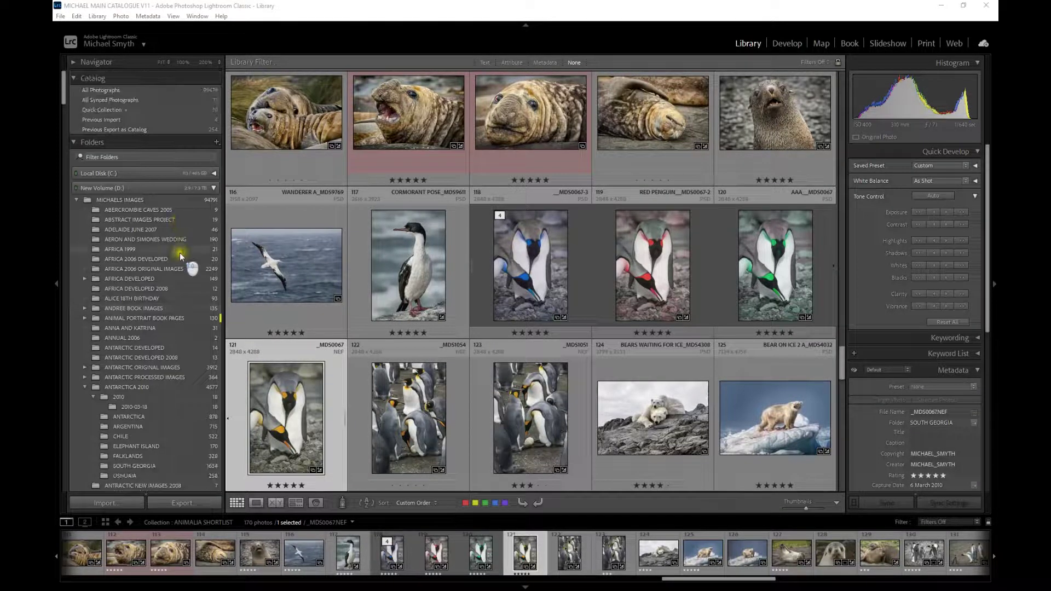
scroll(158, 247, "down", 5)
scroll(142, 296, "down", 10)
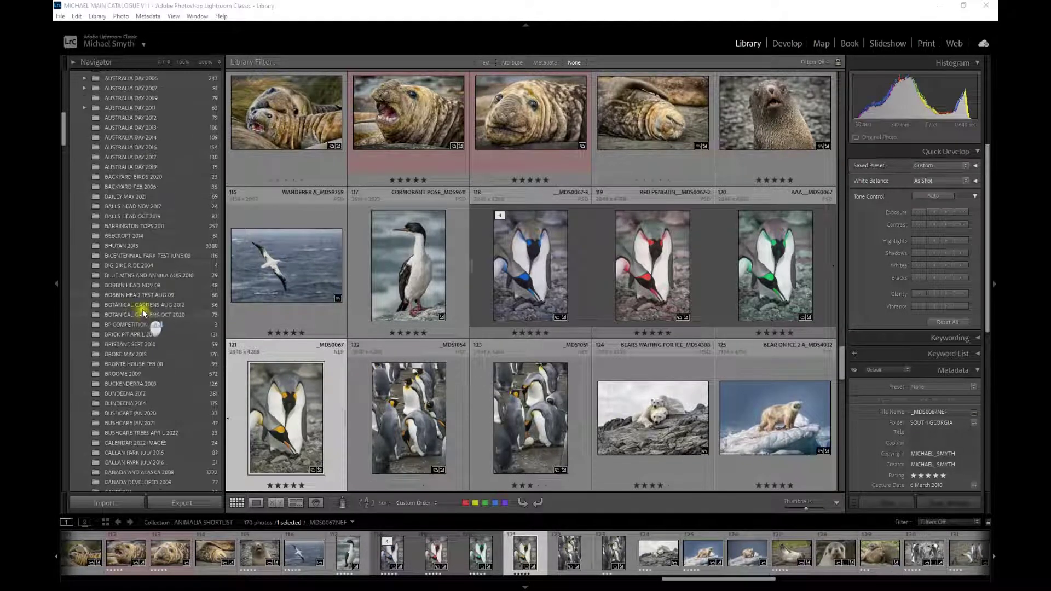
scroll(149, 295, "down", 15)
scroll(149, 298, "down", 5)
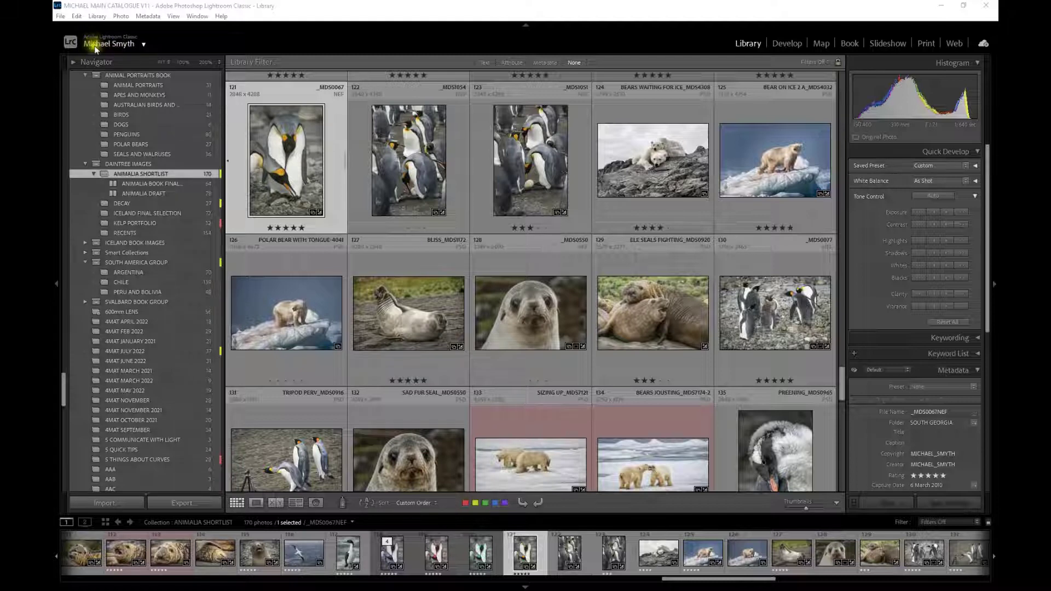
left_click(77, 16)
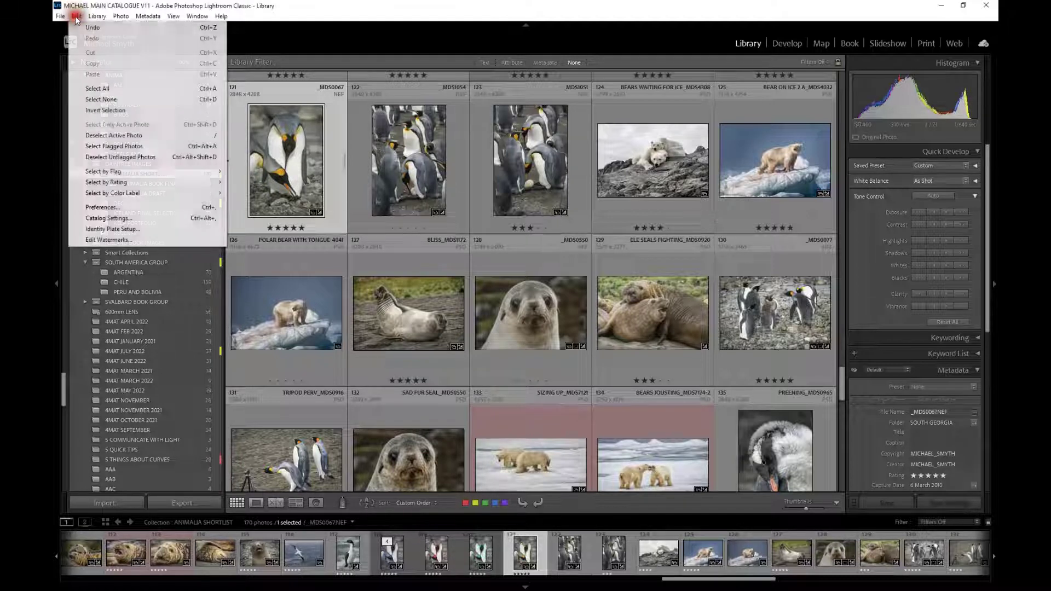
left_click(112, 207)
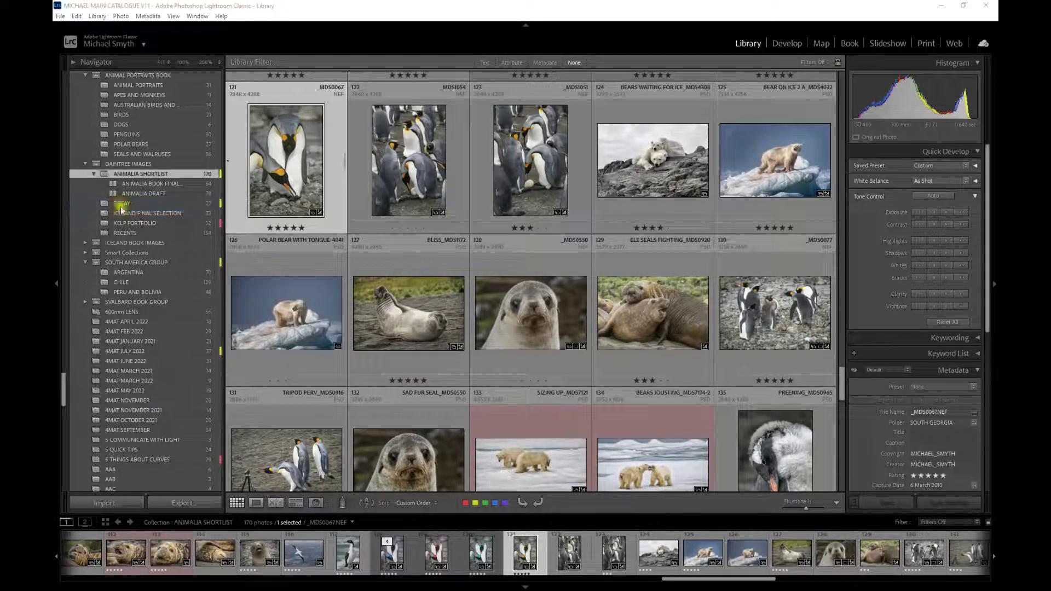
left_click_drag(341, 87, 462, 73)
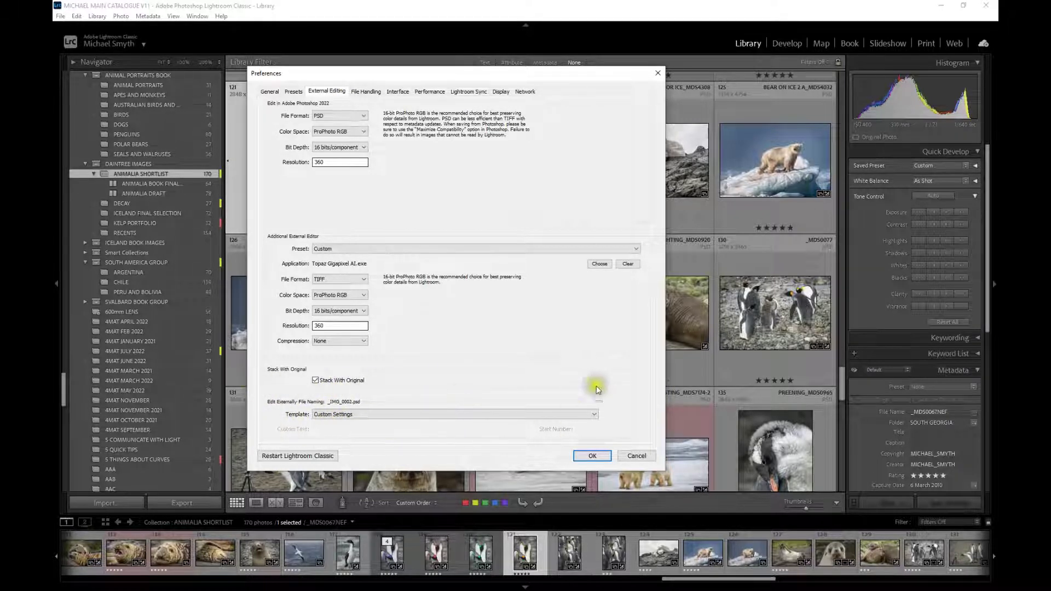
left_click(318, 415)
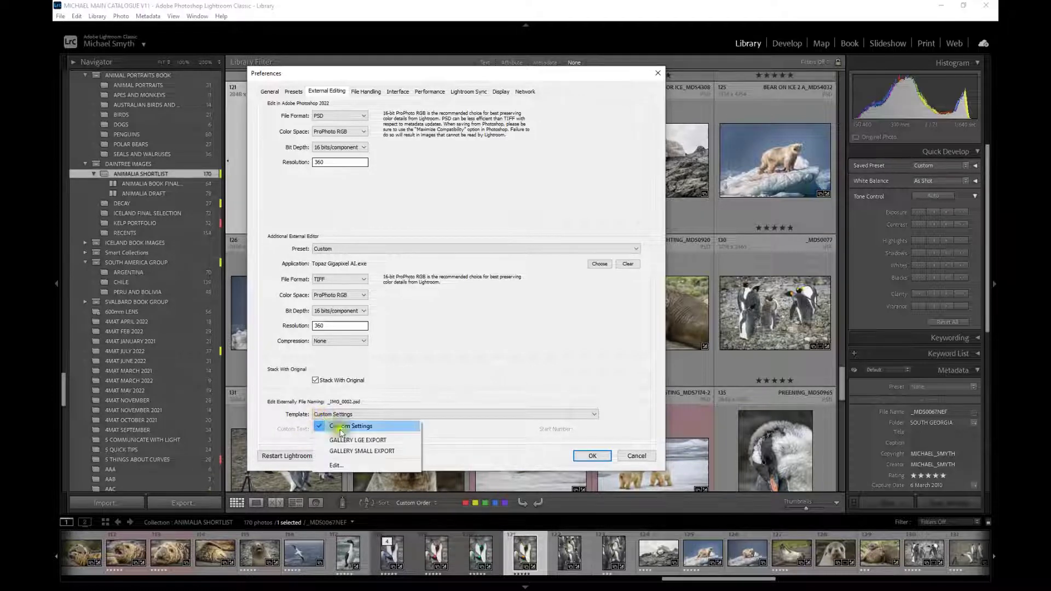
left_click(340, 466)
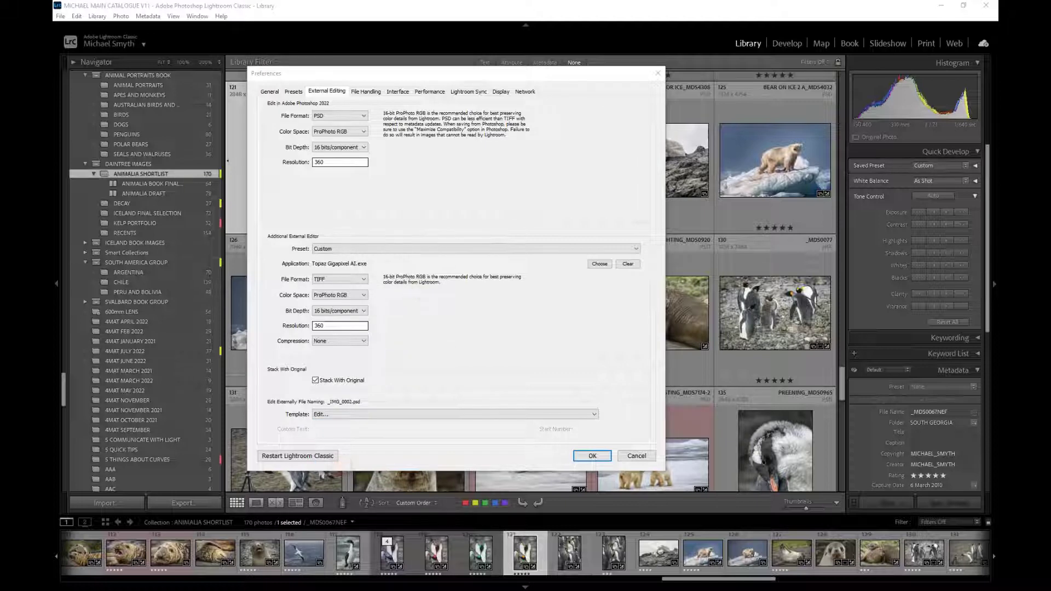
Insert an underscore before the {Filename} token, then confirm the template and preferences
left_click_drag(99, 141, 429, 98)
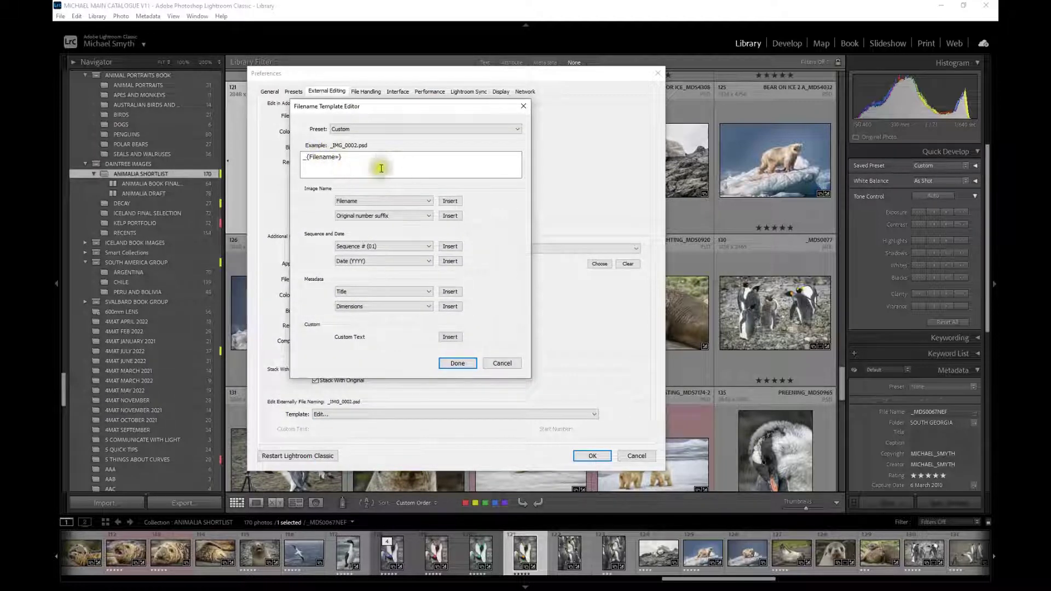
left_click(304, 159)
type("_")
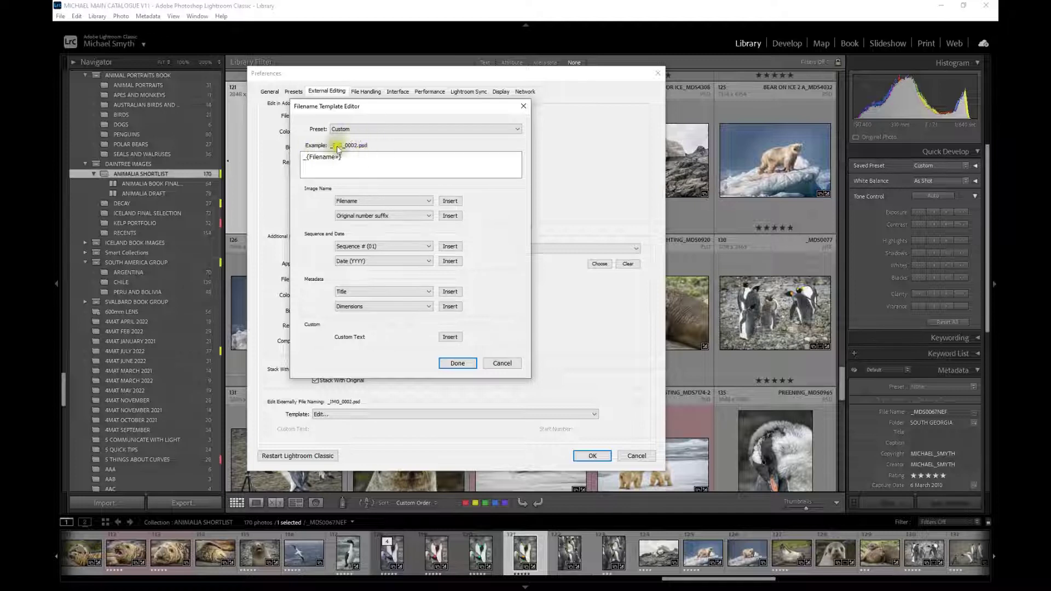
left_click(450, 364)
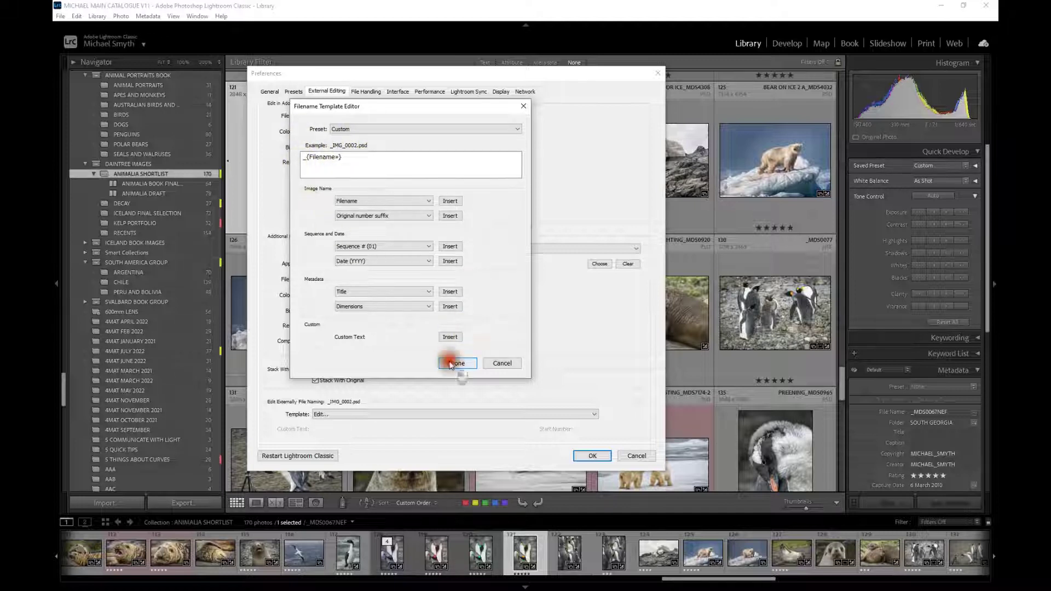
left_click(594, 464)
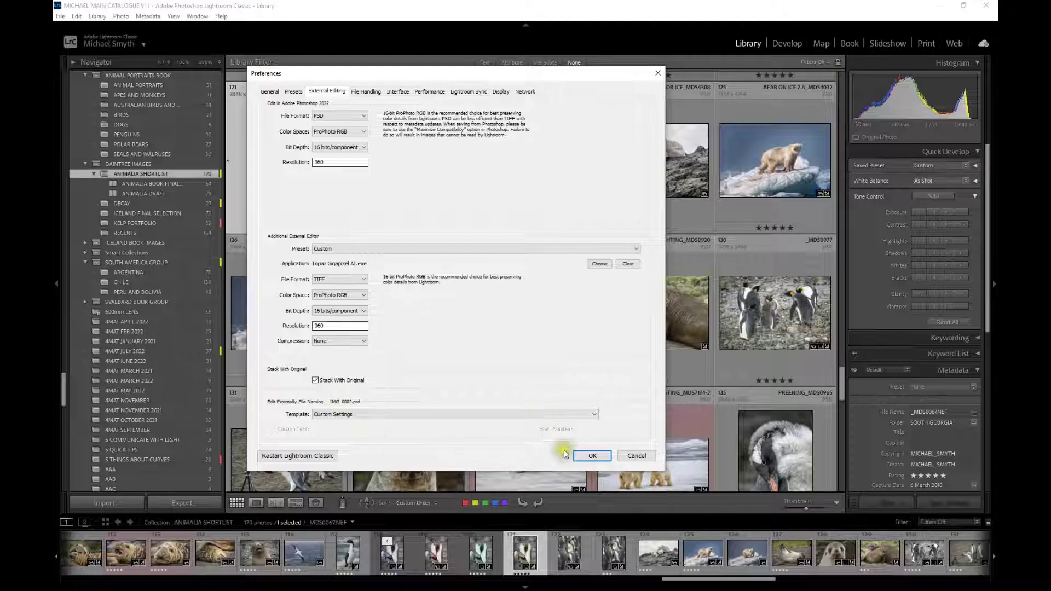
left_click(578, 456)
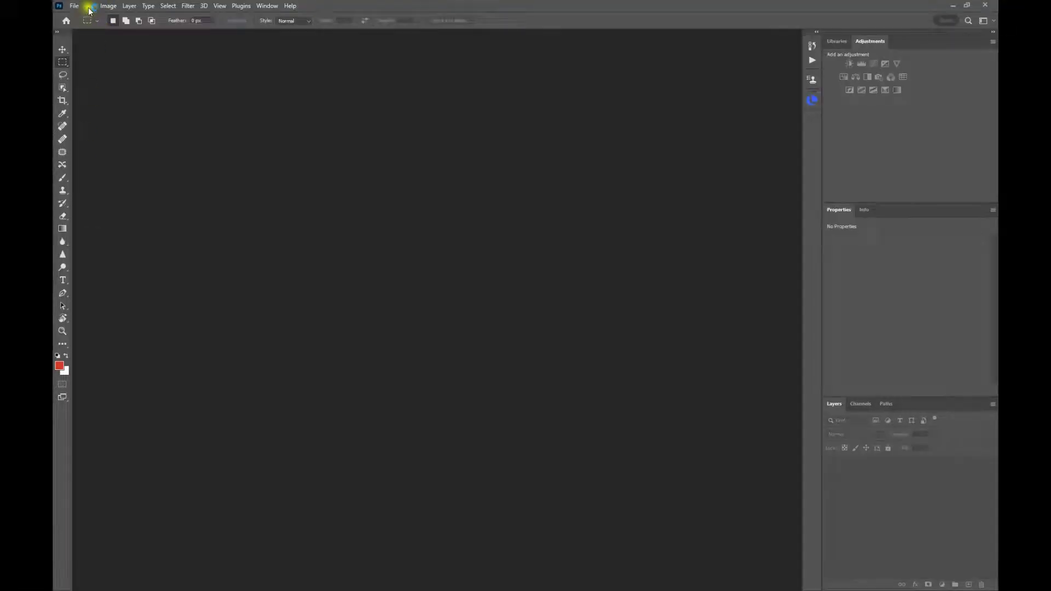
Enable Save in Background in Photoshop's File Handling preferences and close them
left_click(87, 10)
mouse_move(127, 417)
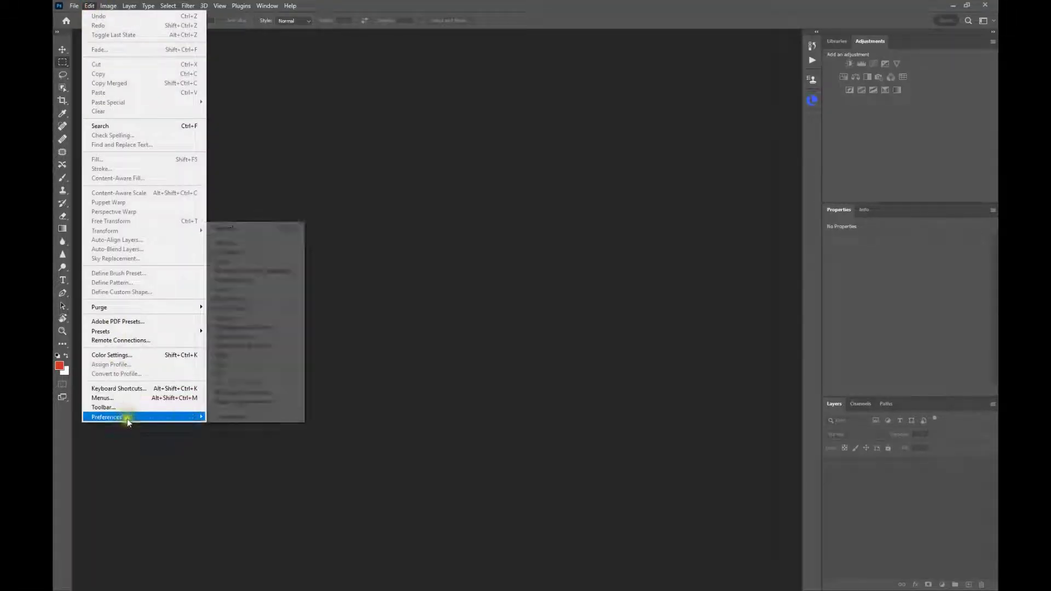
left_click(283, 281)
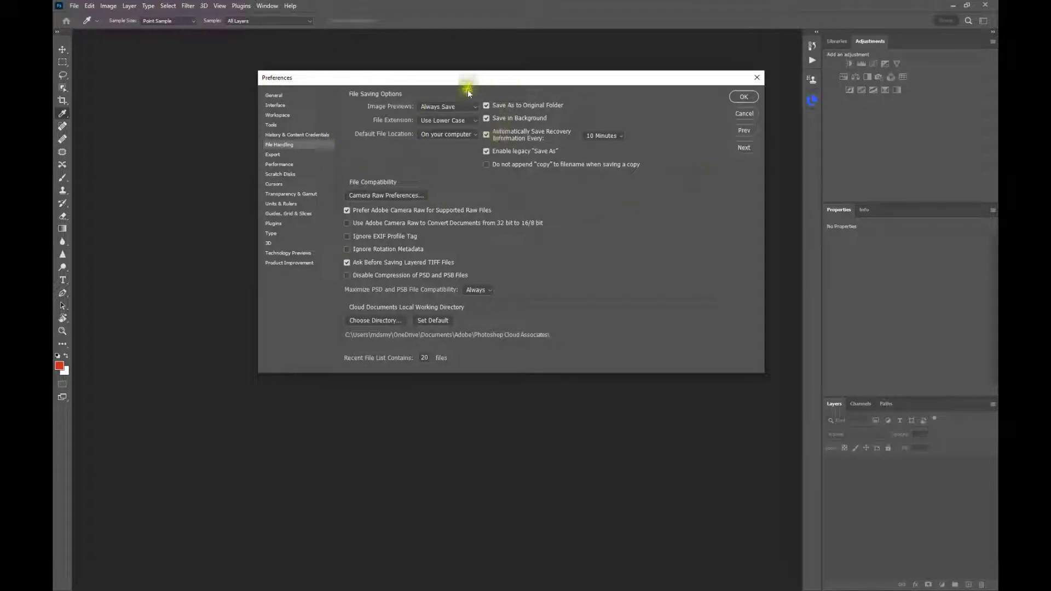
left_click(485, 119)
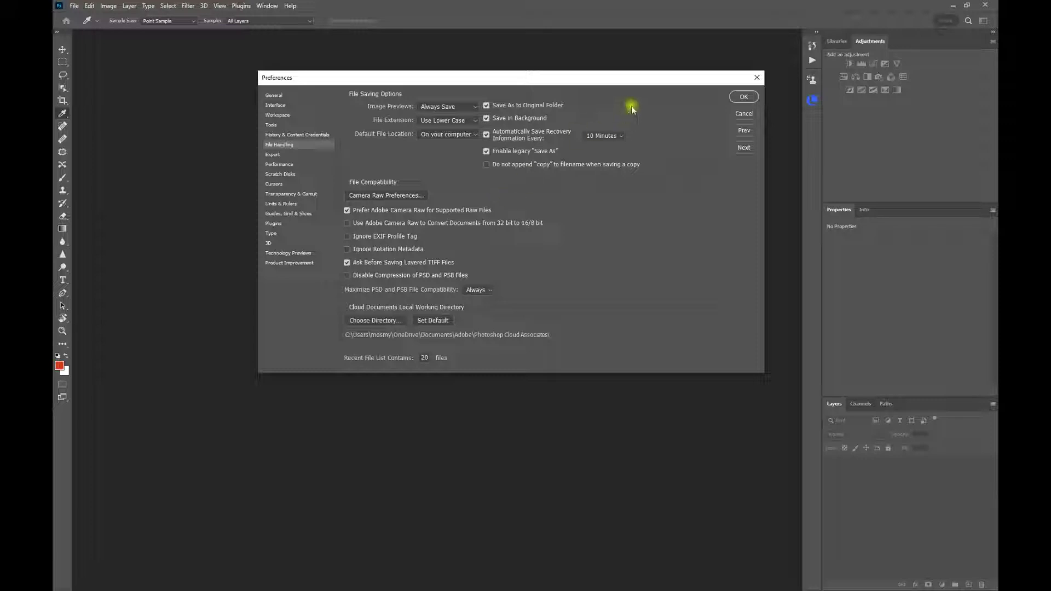
left_click(744, 96)
key("m")
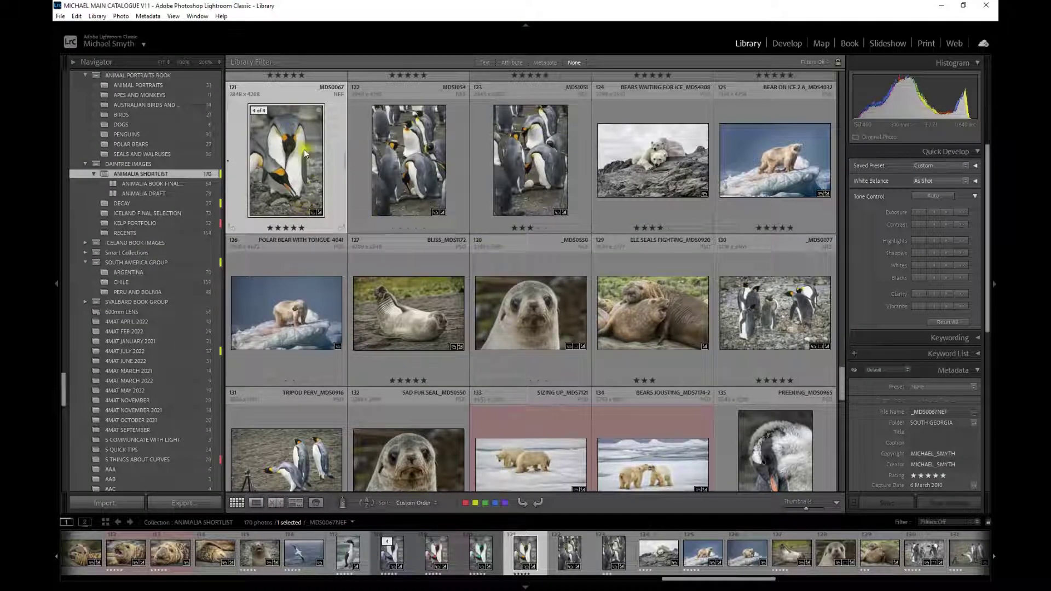
Send the king penguin photo _MDS0067.NEF to Photoshop 2022 via Edit In
mouse_move(286, 158)
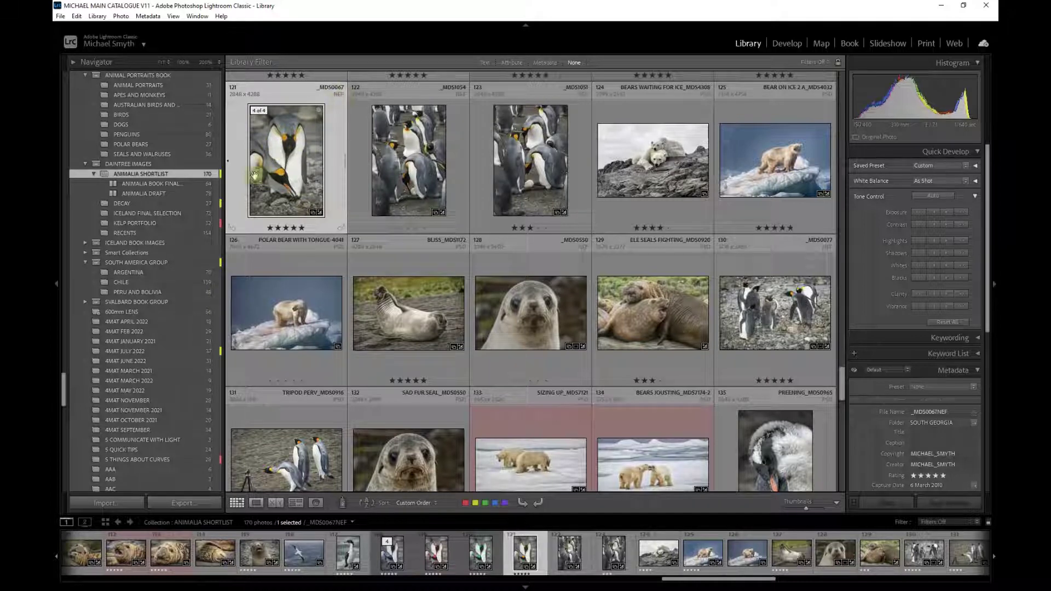
right_click(291, 157)
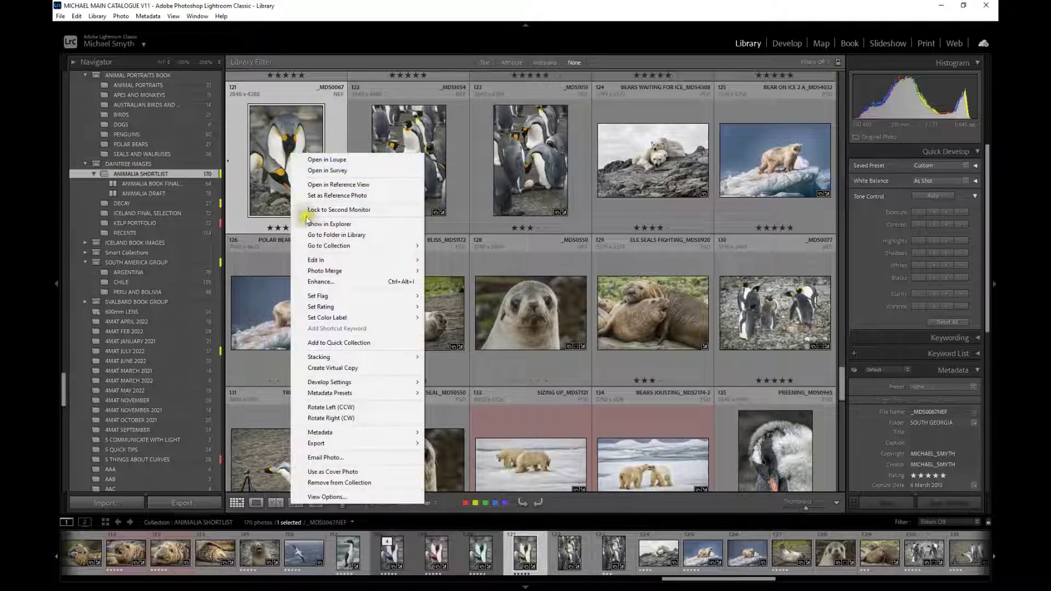
mouse_move(321, 262)
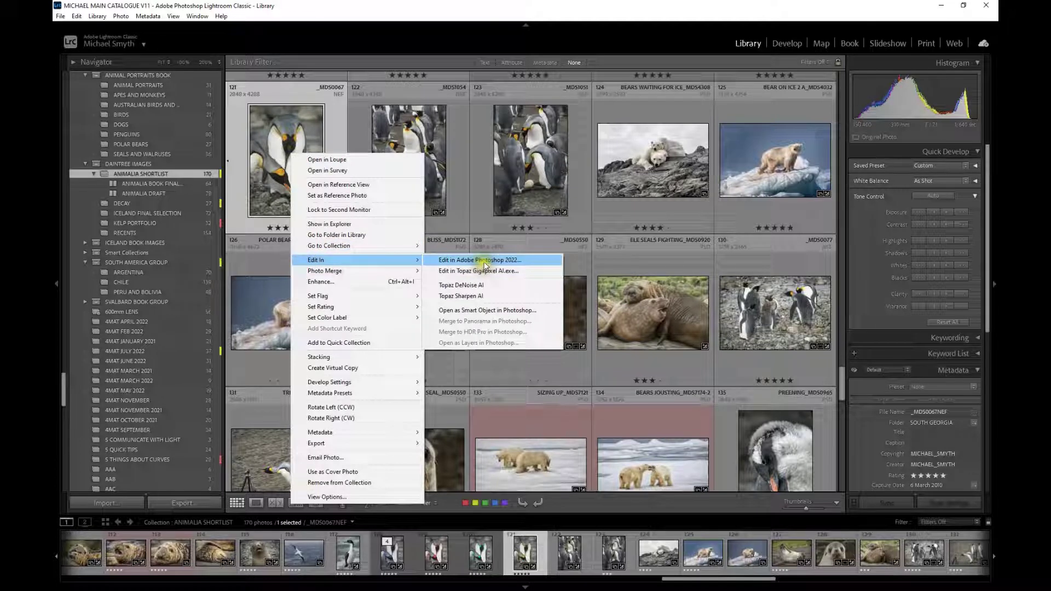
left_click(484, 263)
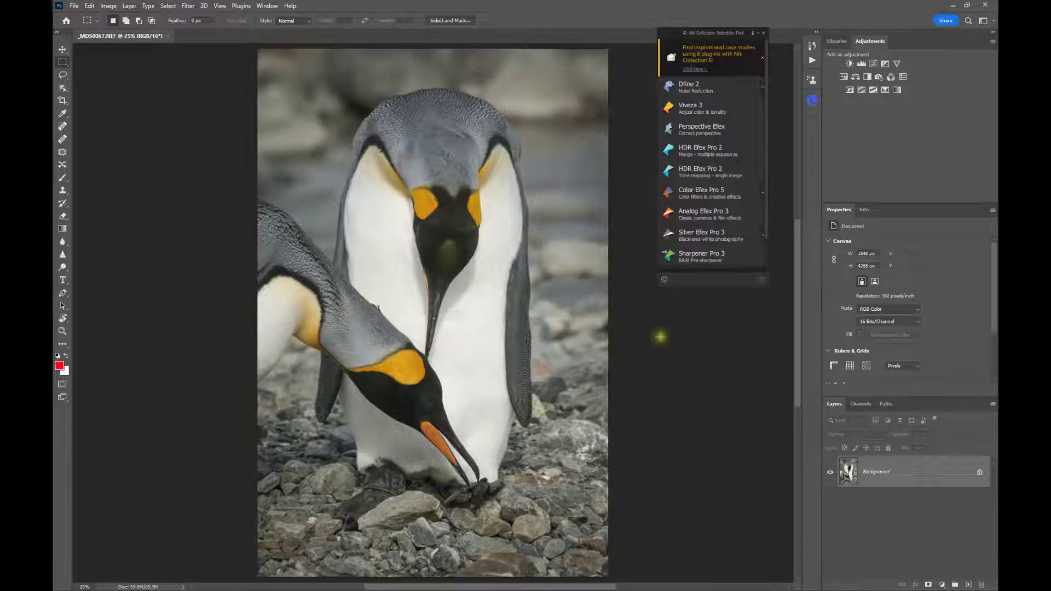
Collapse the Nik Collection panel and add a Hue/Saturation layer at Hue +75
left_click(755, 32)
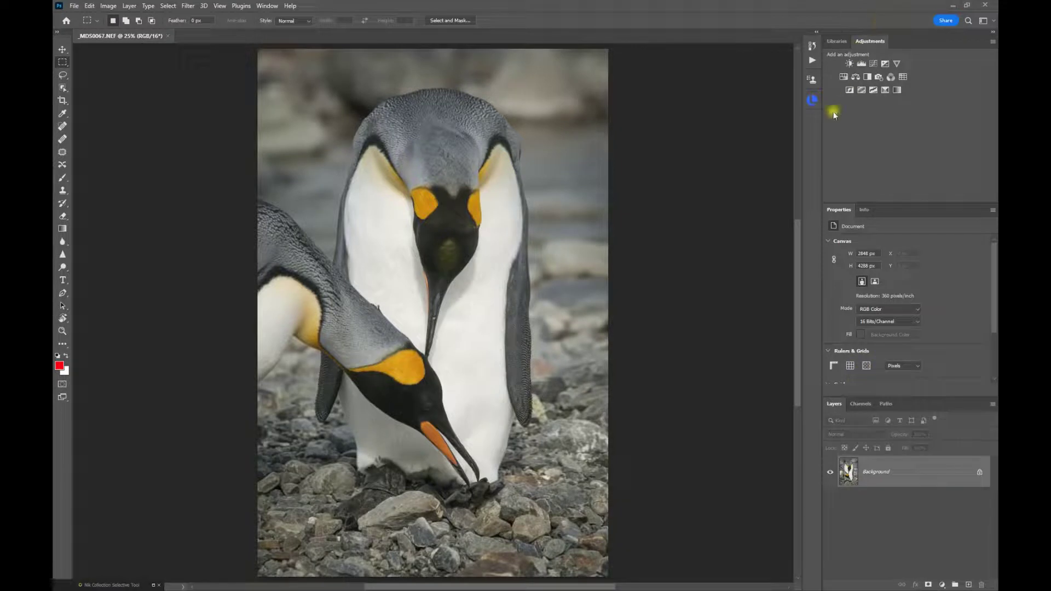
left_click(846, 78)
left_click_drag(907, 284, 952, 292)
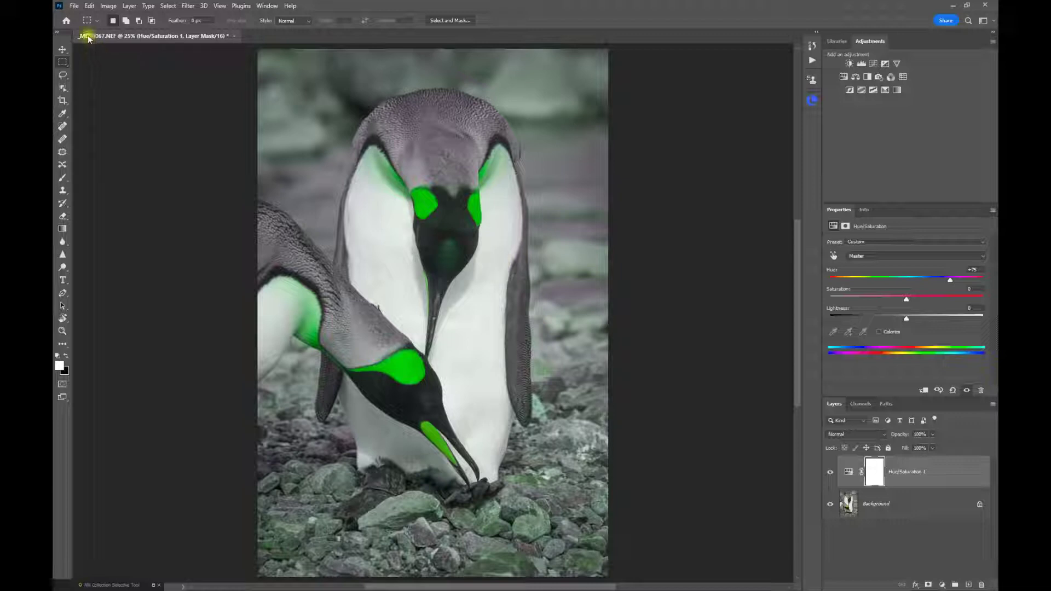
left_click(74, 6)
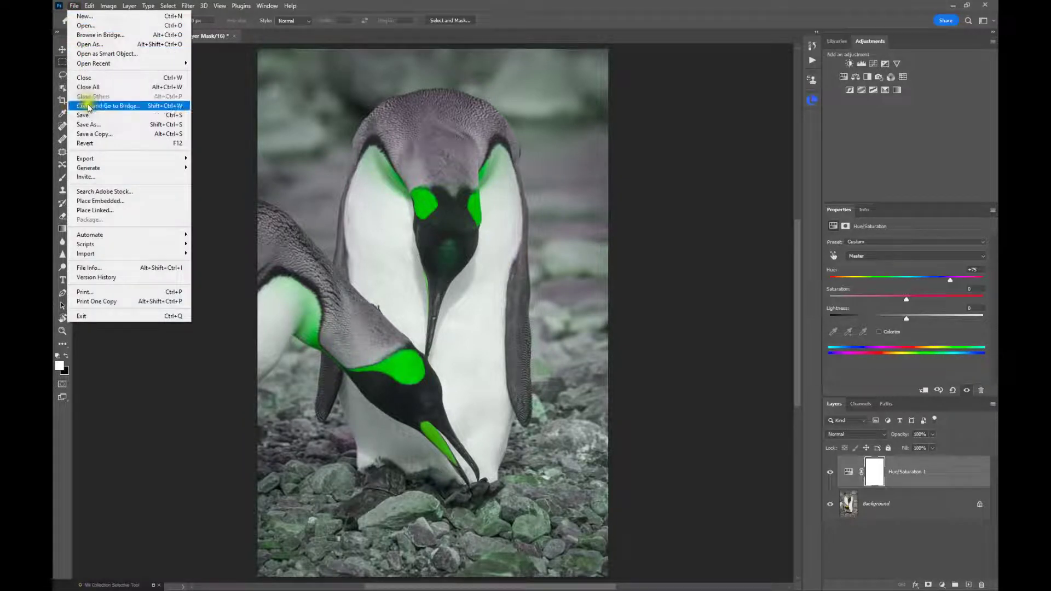
Cancel the Save As dialog and switch back to Lightroom Classic
left_click(87, 125)
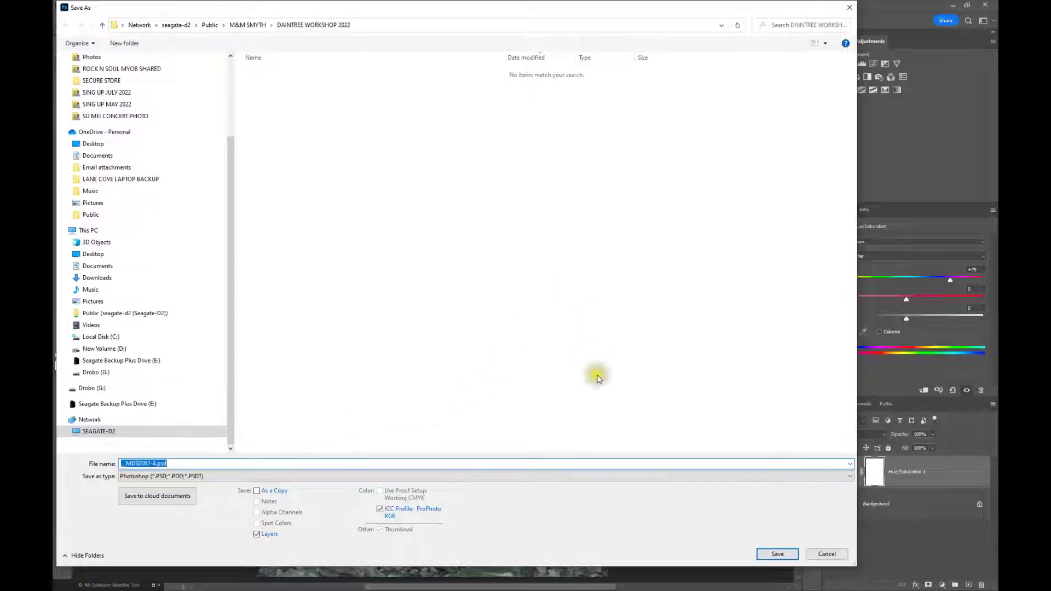
left_click(828, 555)
left_click(828, 554)
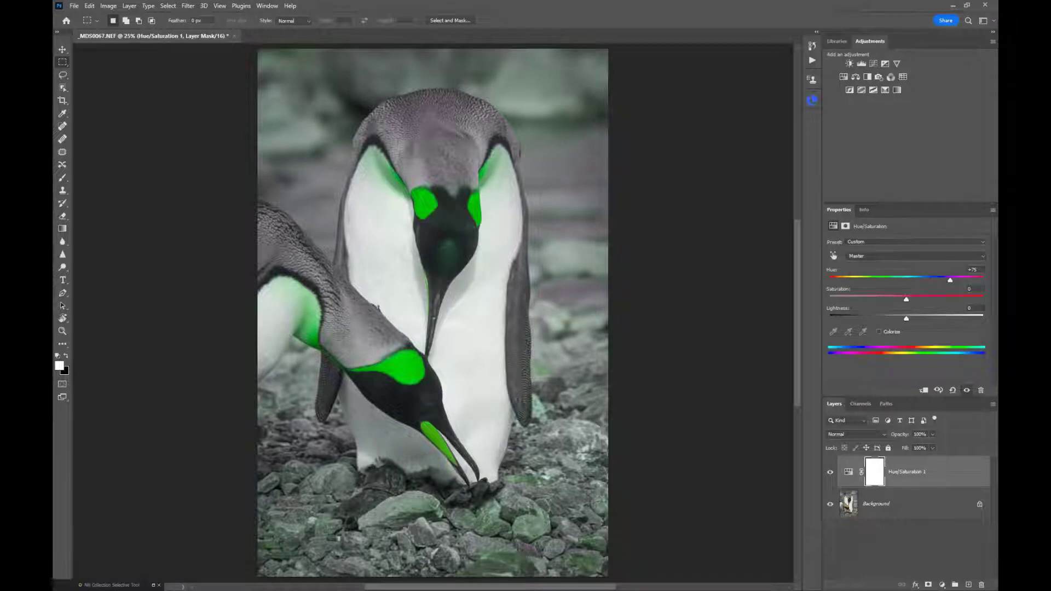
key("alt+Tab")
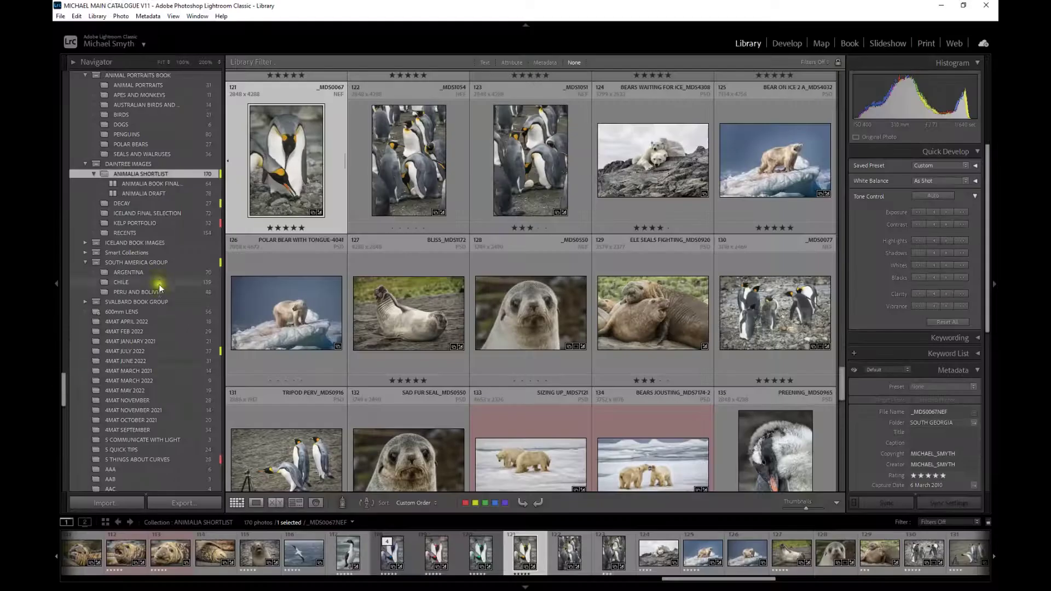
Show the penguin photo in its SOUTH GEORGIA folder in the Library
right_click(286, 163)
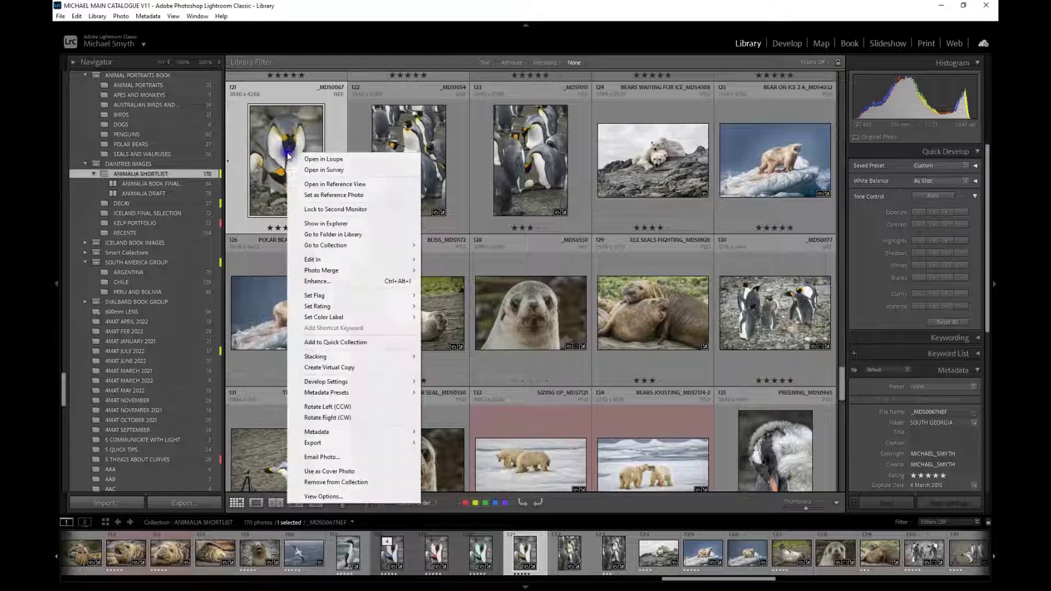
left_click(342, 234)
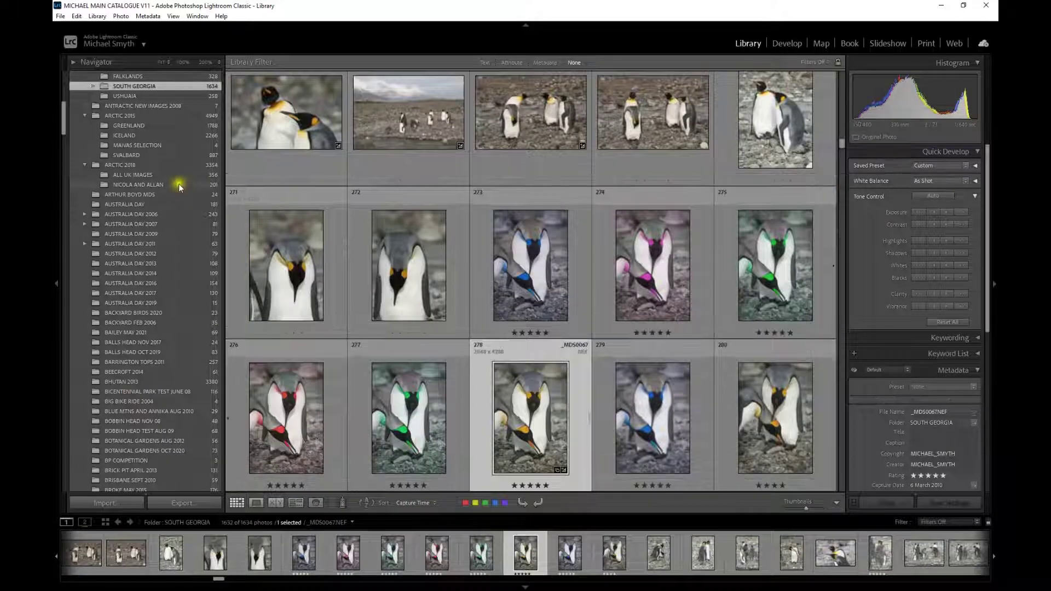
scroll(131, 161, "up", 5)
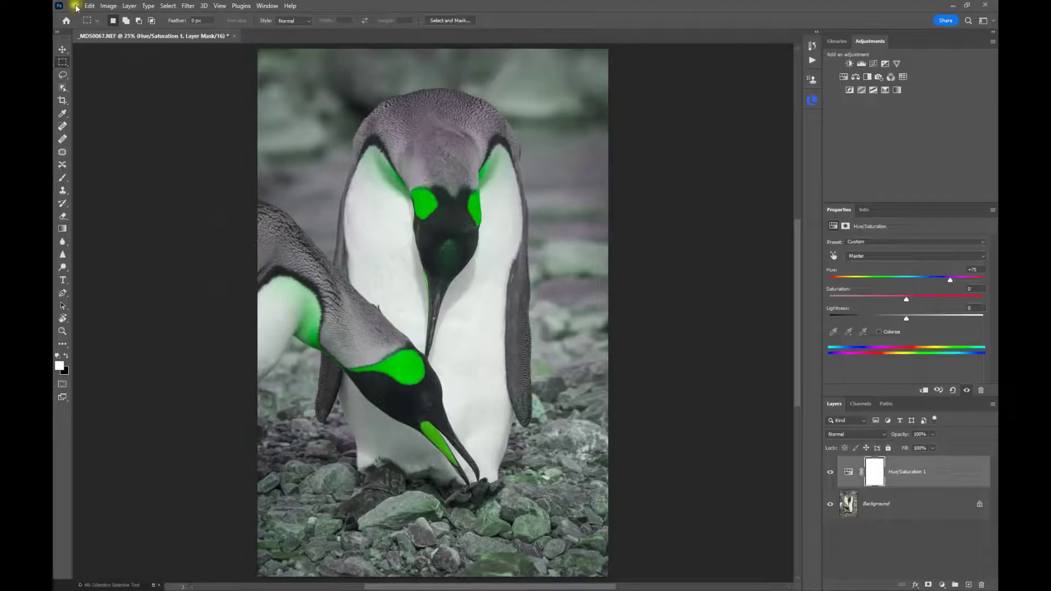
In Save As, choose D: > MICHAELS IMAGES > ANTARCTICA 2010 > SOUTH GEORGIA as the location
left_click(79, 7)
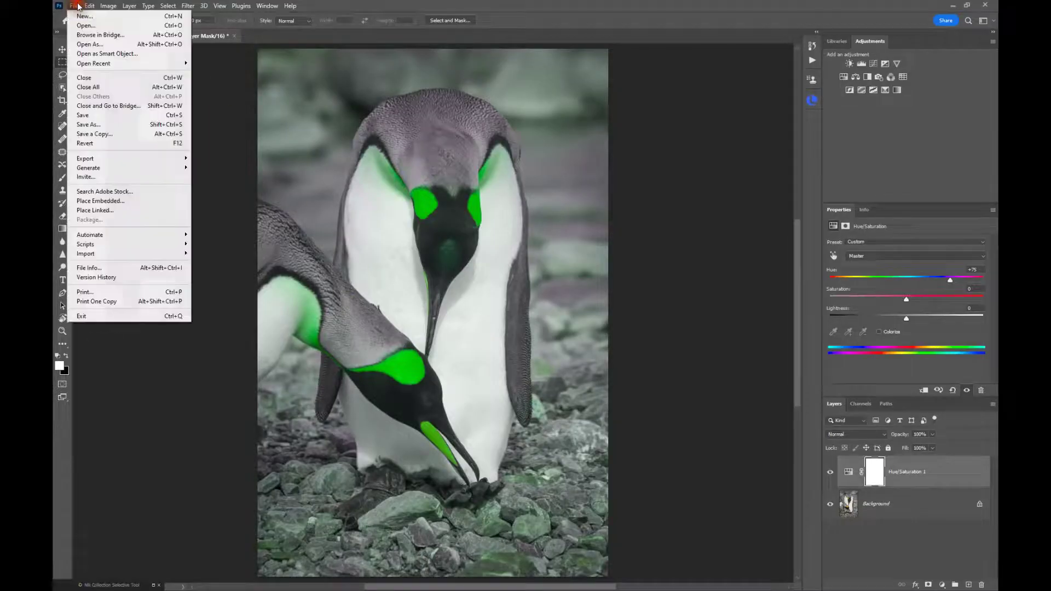
left_click(88, 125)
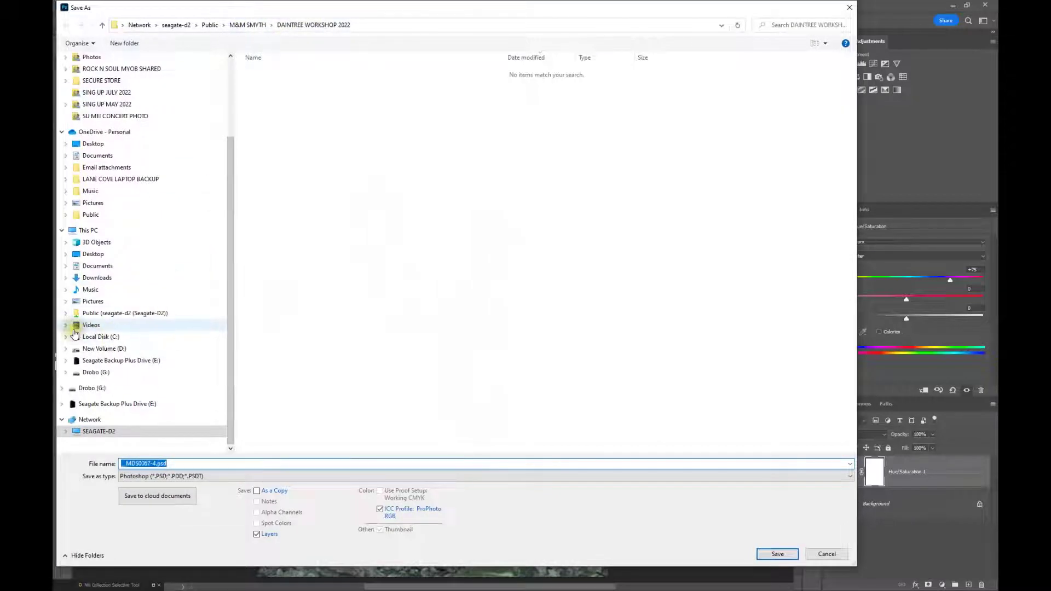
left_click(66, 349)
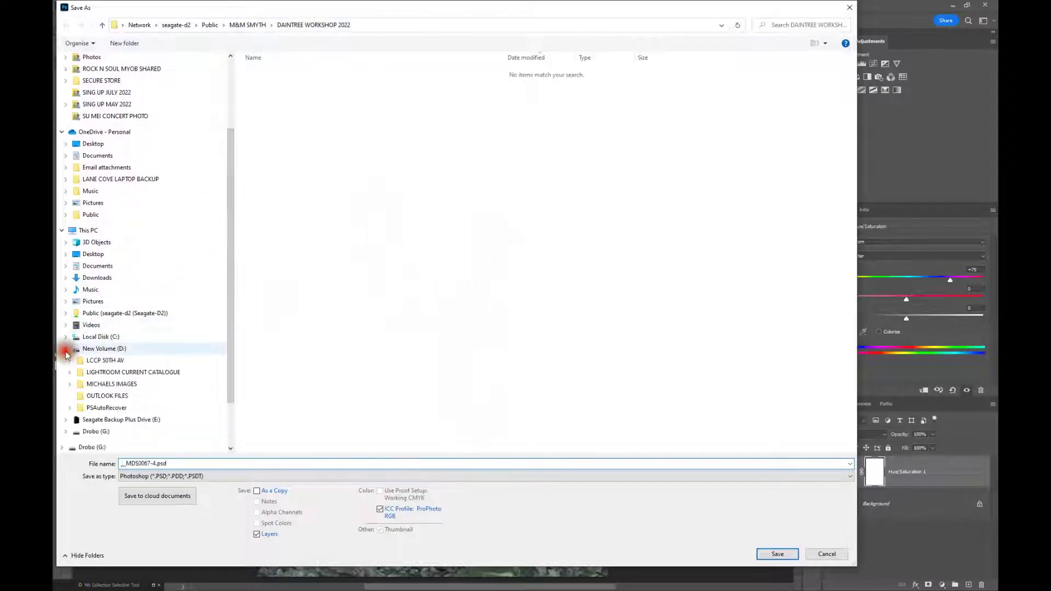
left_click(70, 384)
scroll(95, 218, "down", 1)
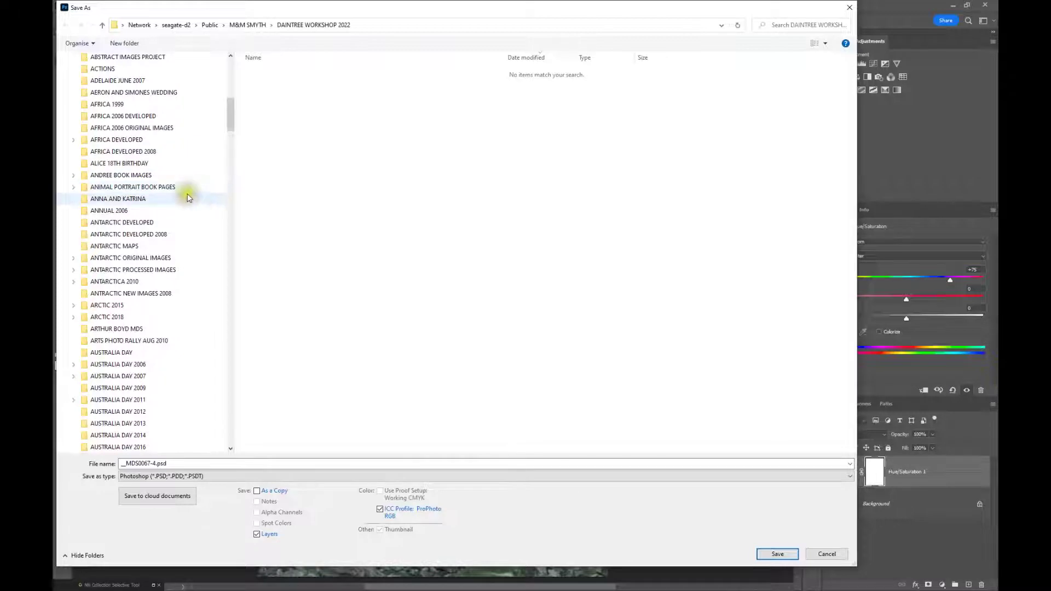
scroll(185, 205, "down", 2)
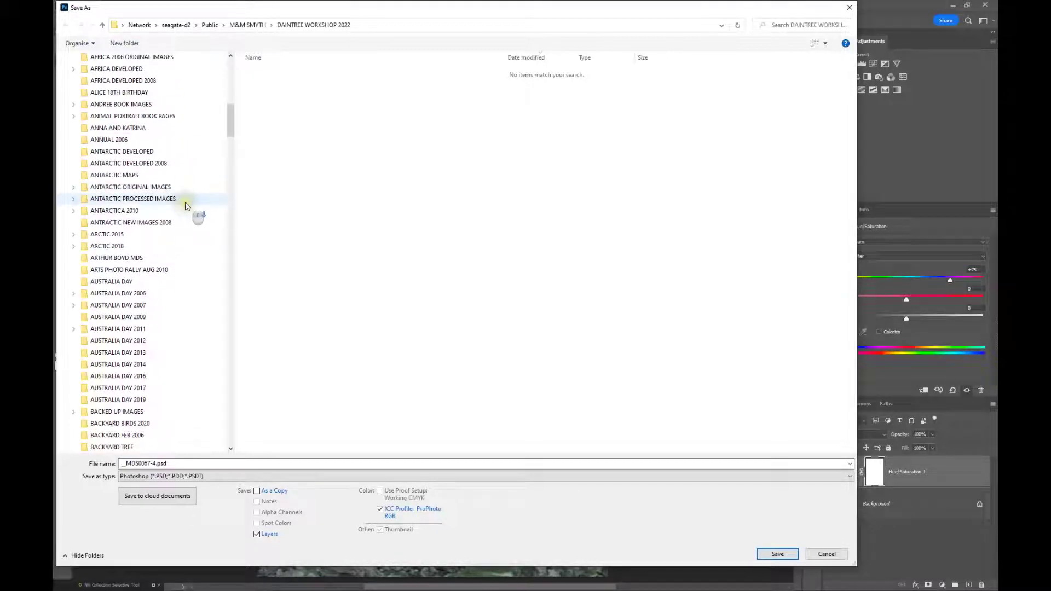
scroll(186, 201, "up", 2)
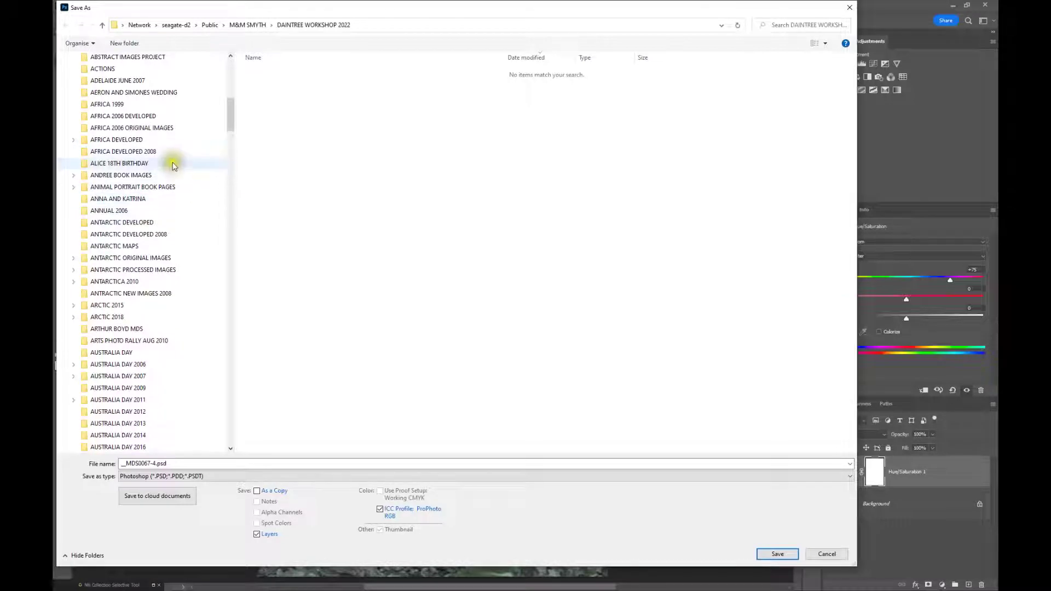
scroll(181, 169, "down", 1)
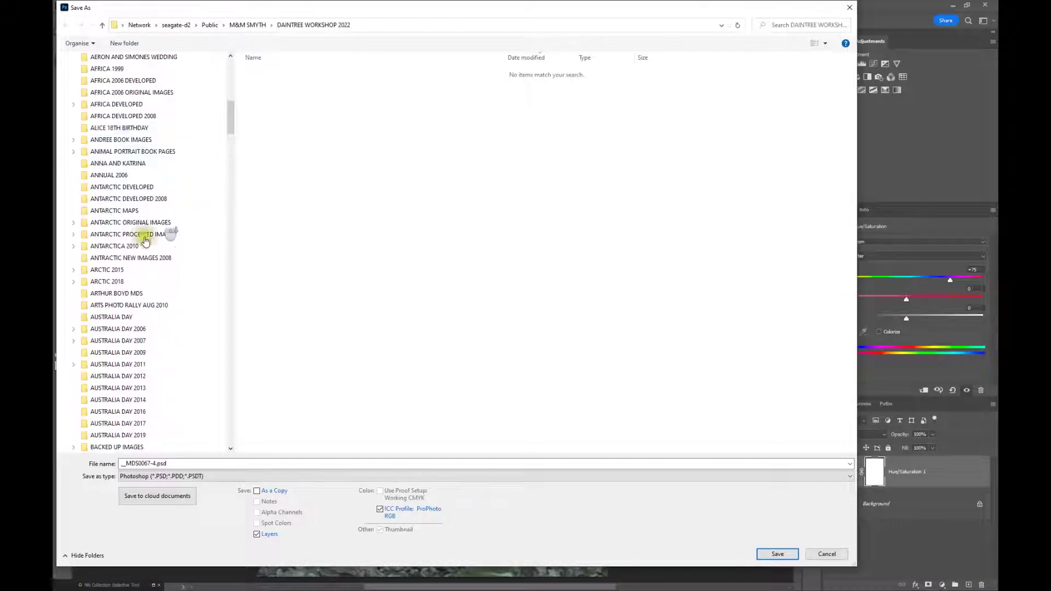
left_click(74, 246)
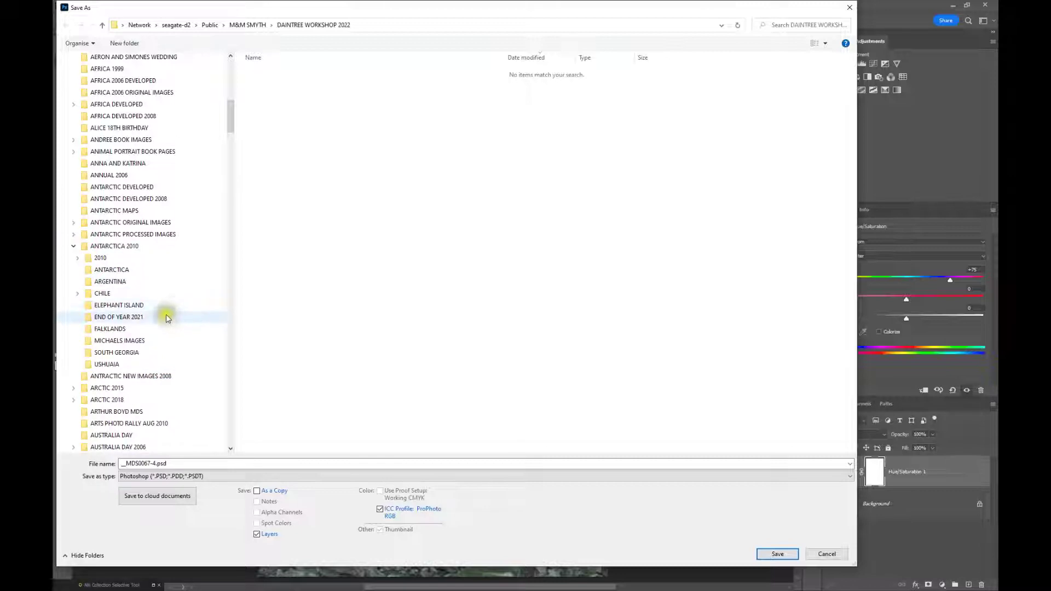
left_click(117, 353)
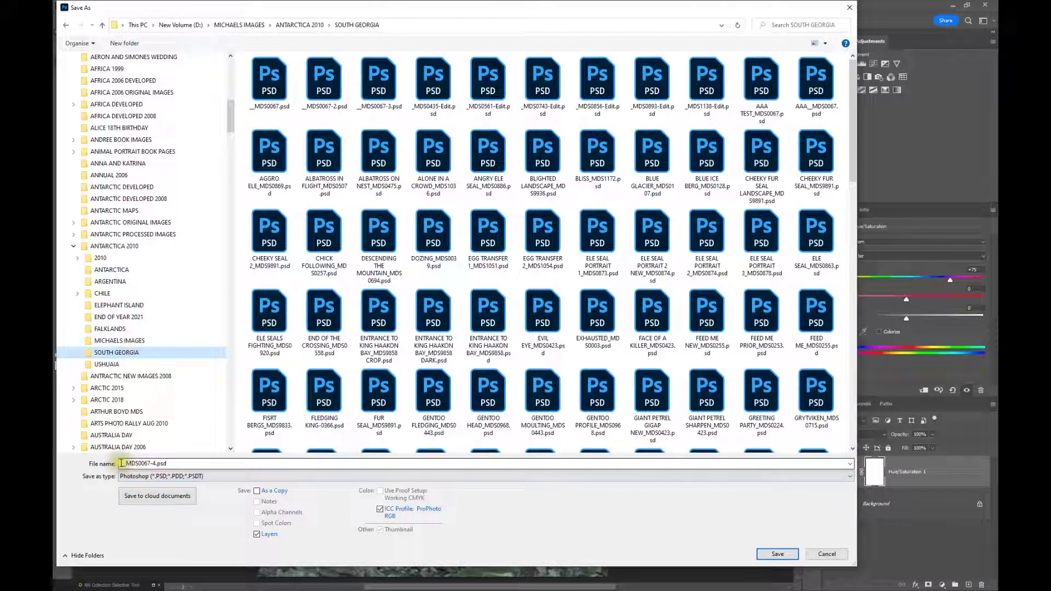
Prefix the file name with AA TEST 1 and save it as AA TEST 1_MDS0067-4.psd
left_click_drag(119, 463, 189, 470)
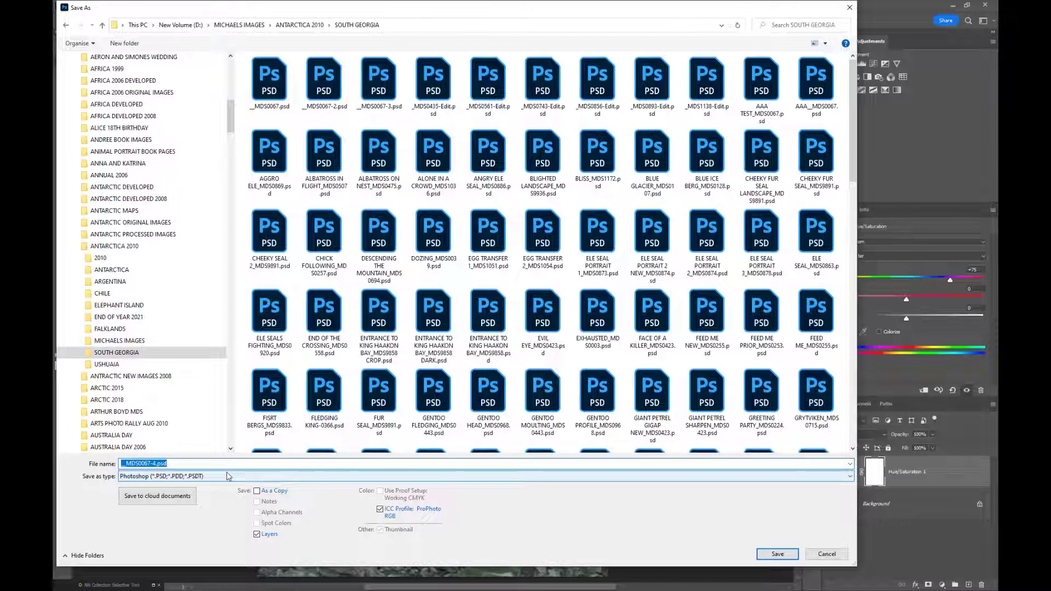
key("Home")
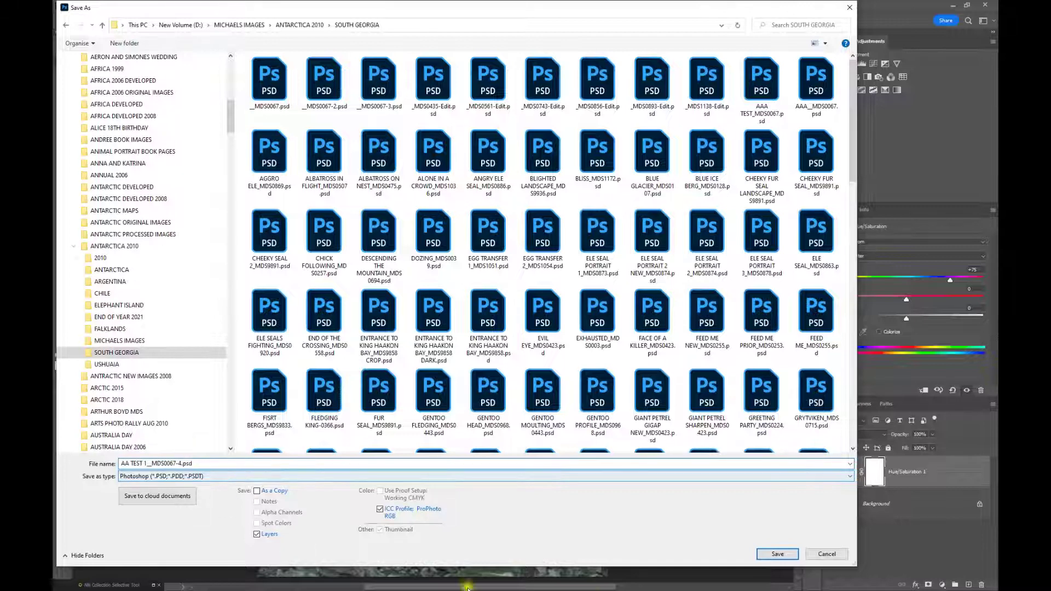
left_click(778, 555)
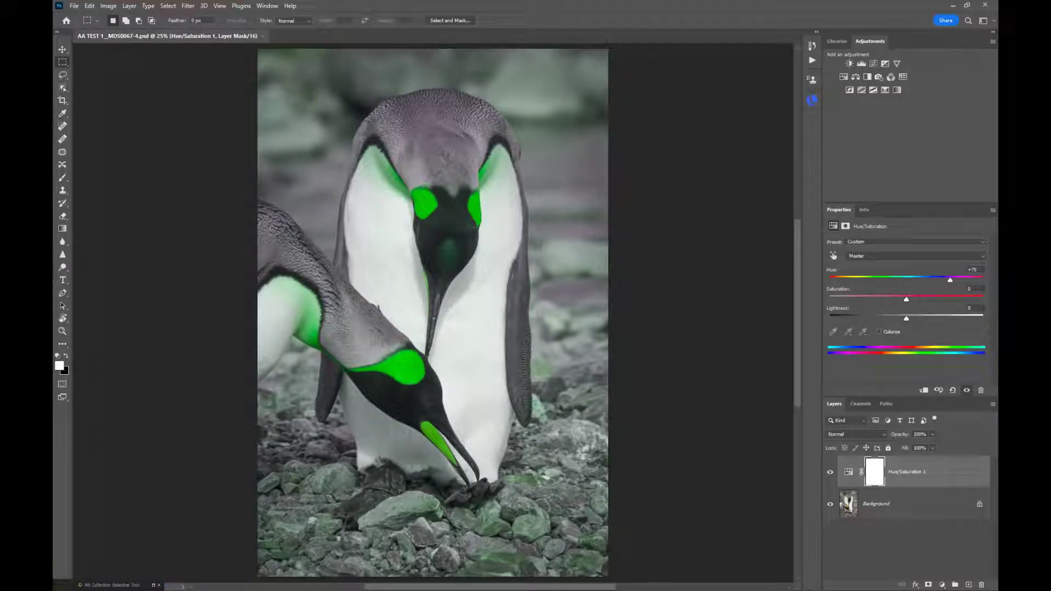
Switch to Lightroom and bring up the options for the AA TEST 1 PSD thumbnail
key("alt+Tab")
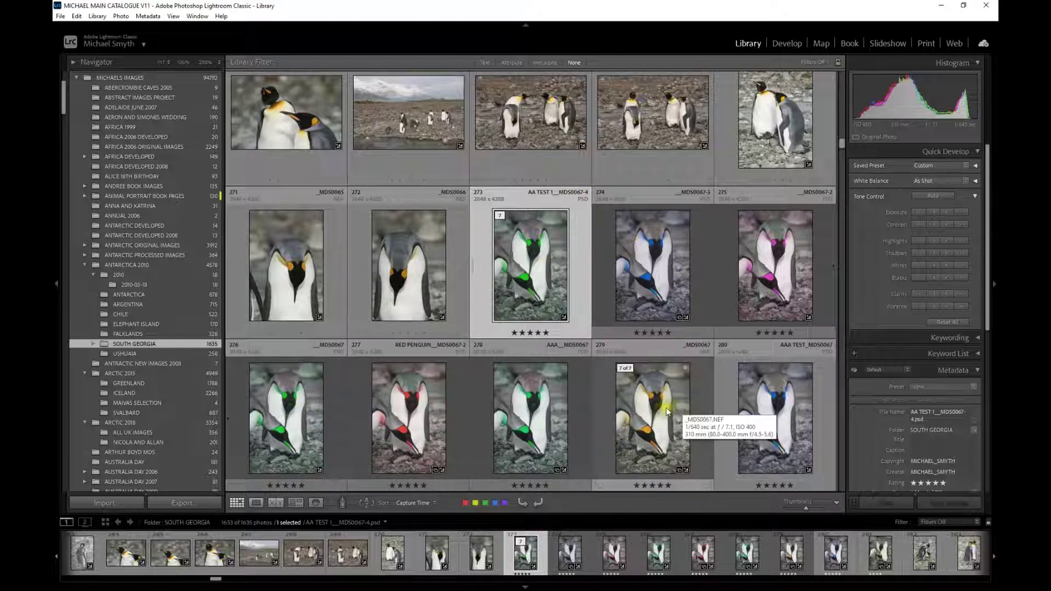
right_click(534, 244)
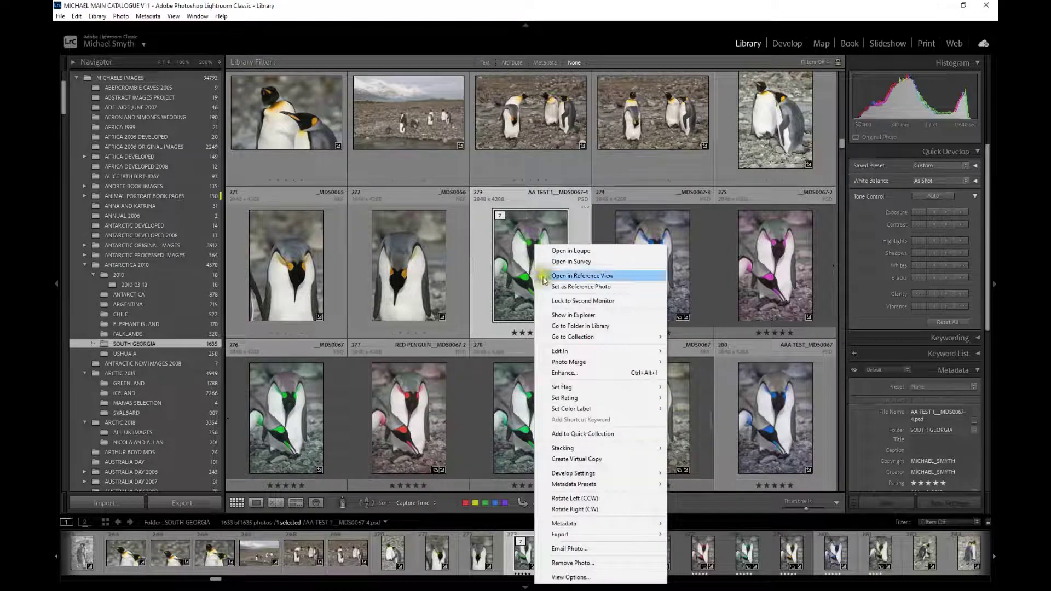
Check the PSD's collections, then open ANIMALIA SHORTLIST from the original NEF's Go to Collection
left_click(565, 339)
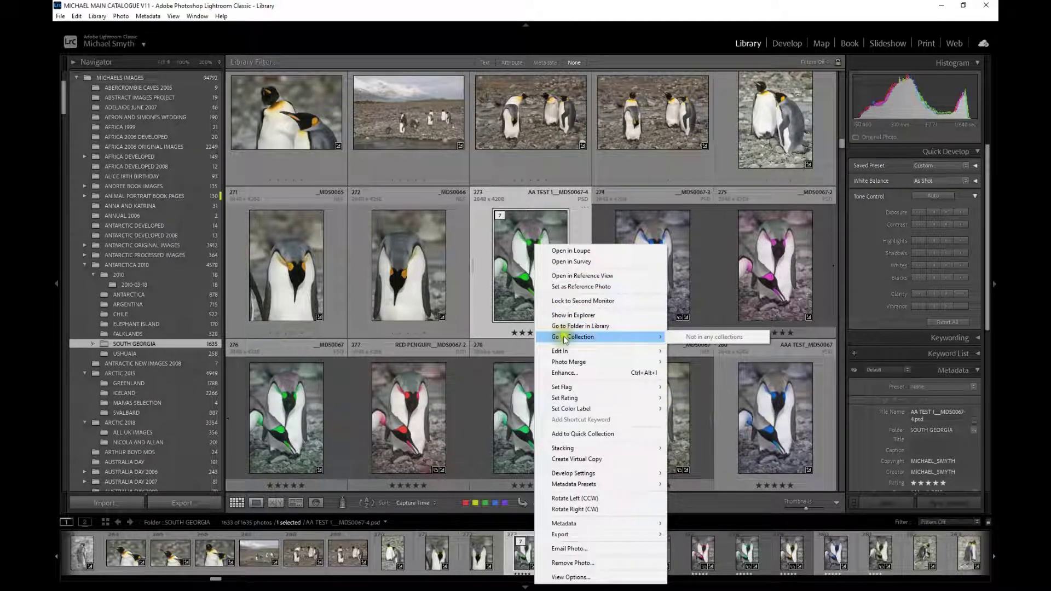
left_click(497, 261)
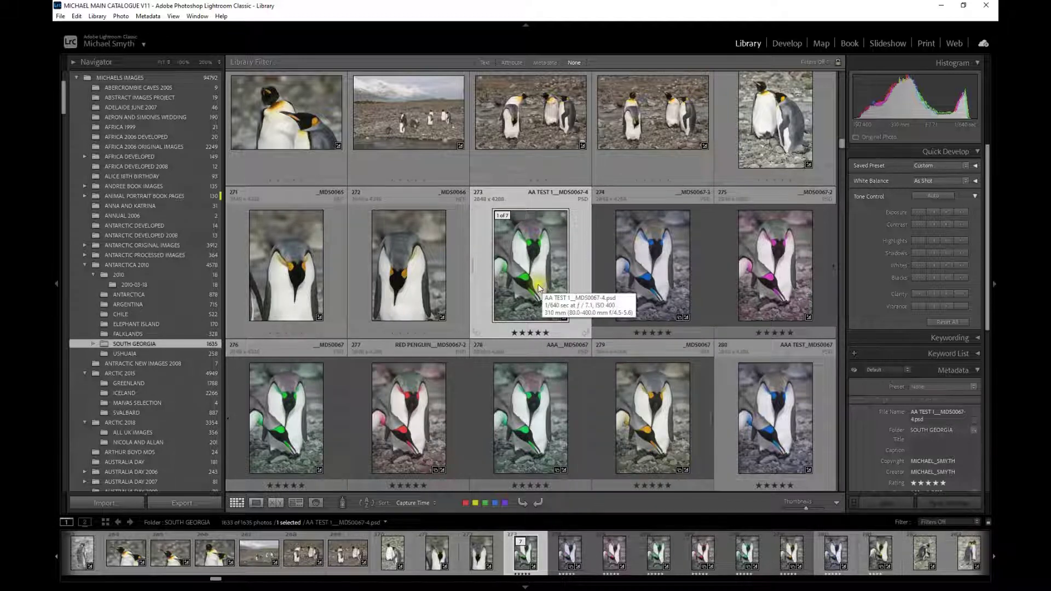
left_click(655, 418)
right_click(655, 417)
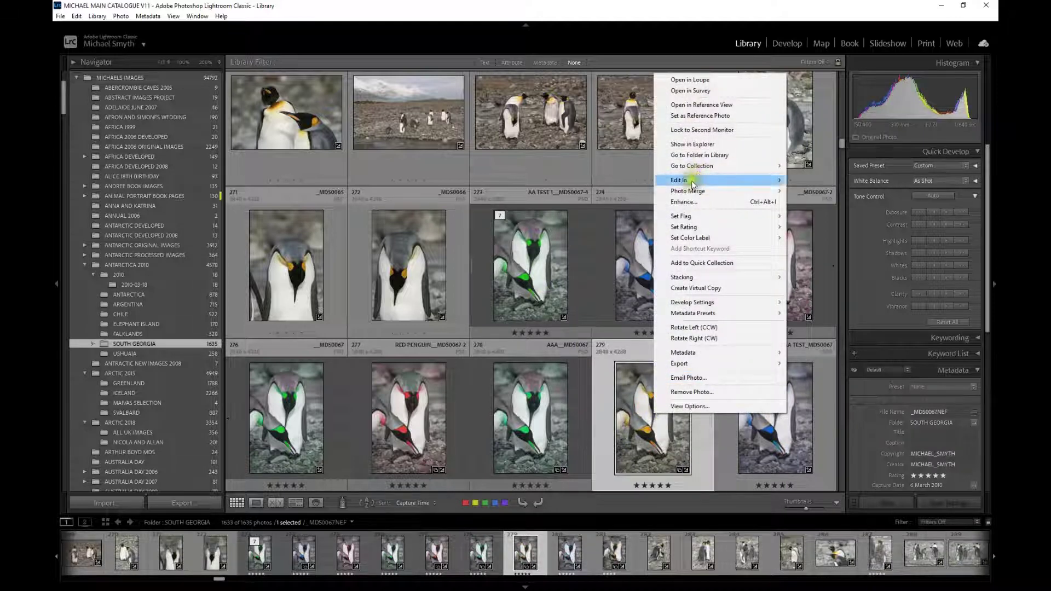
mouse_move(692, 185)
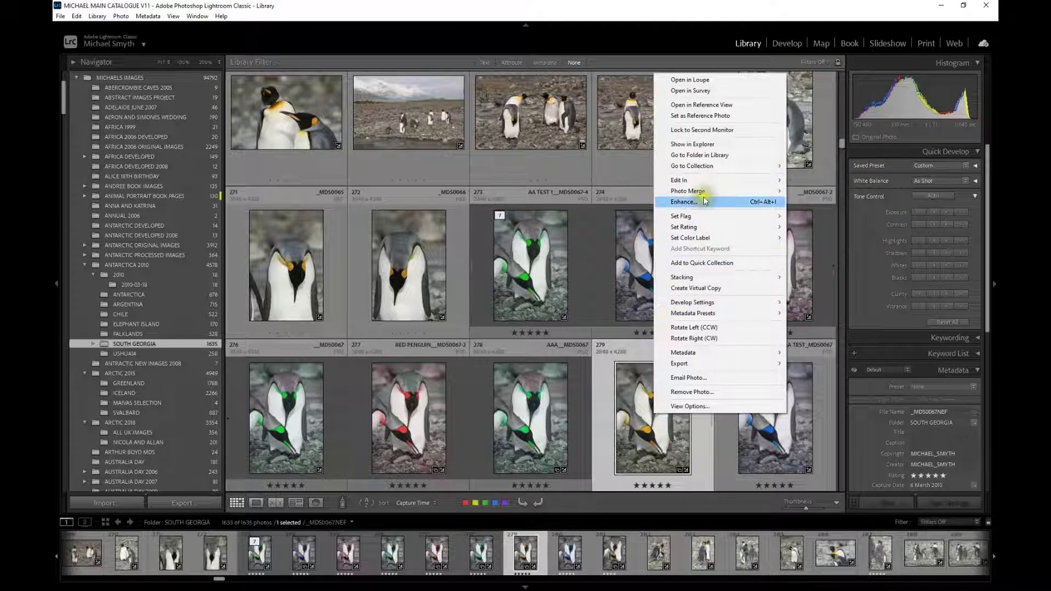
mouse_move(707, 167)
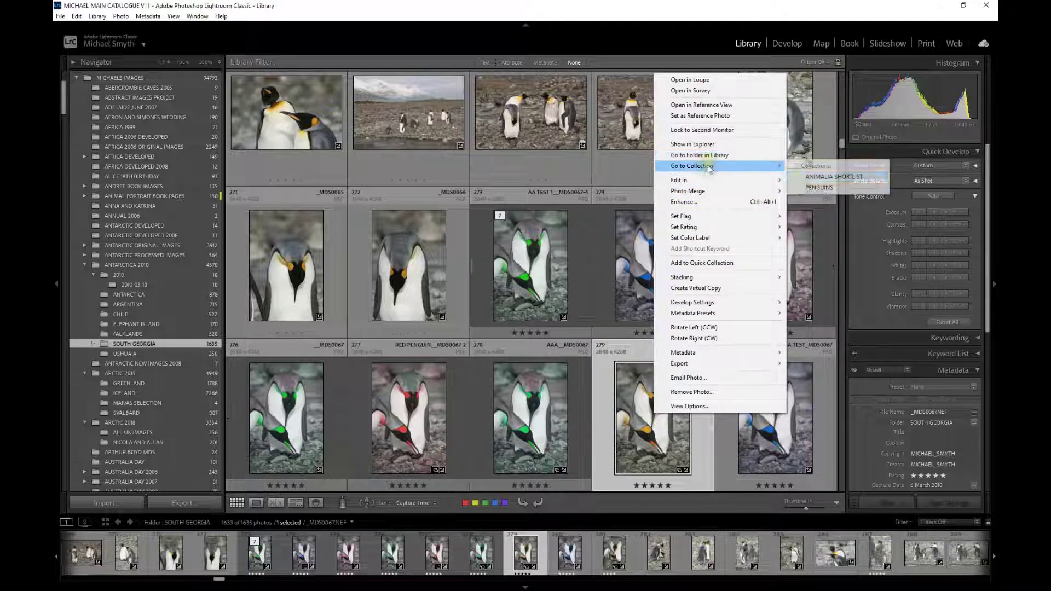
left_click(800, 176)
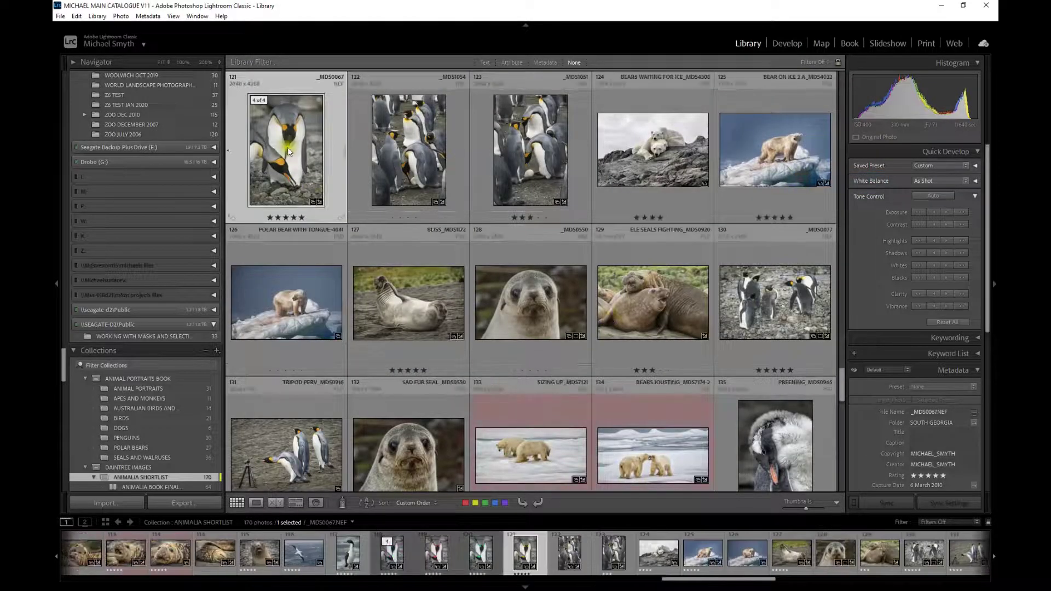
scroll(307, 176, "up", 2)
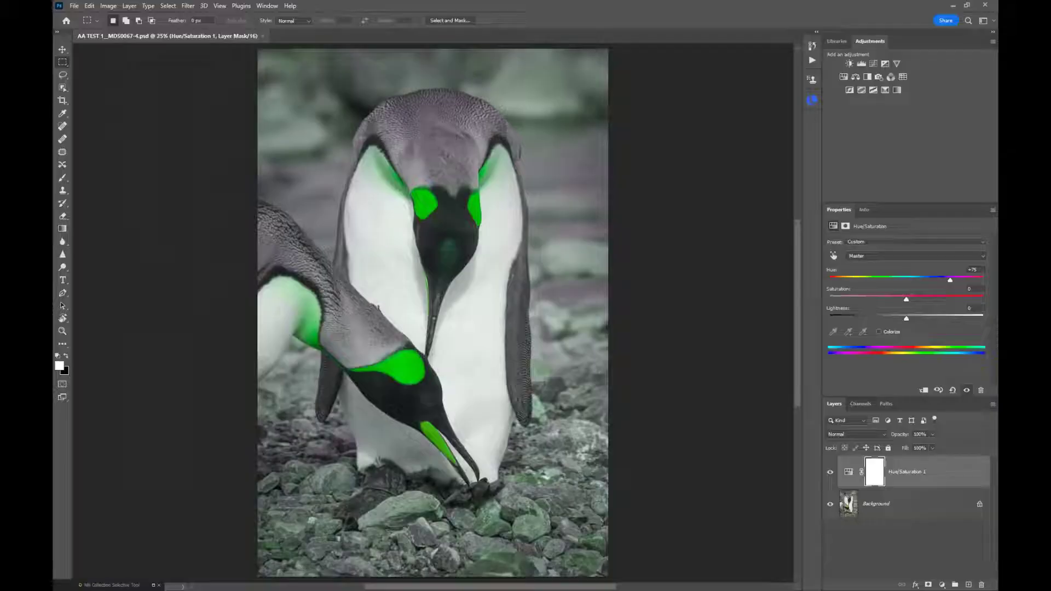
Save the edit as AA TEST 2_MDS0067-4.psd and switch back to Lightroom Classic
left_click(74, 7)
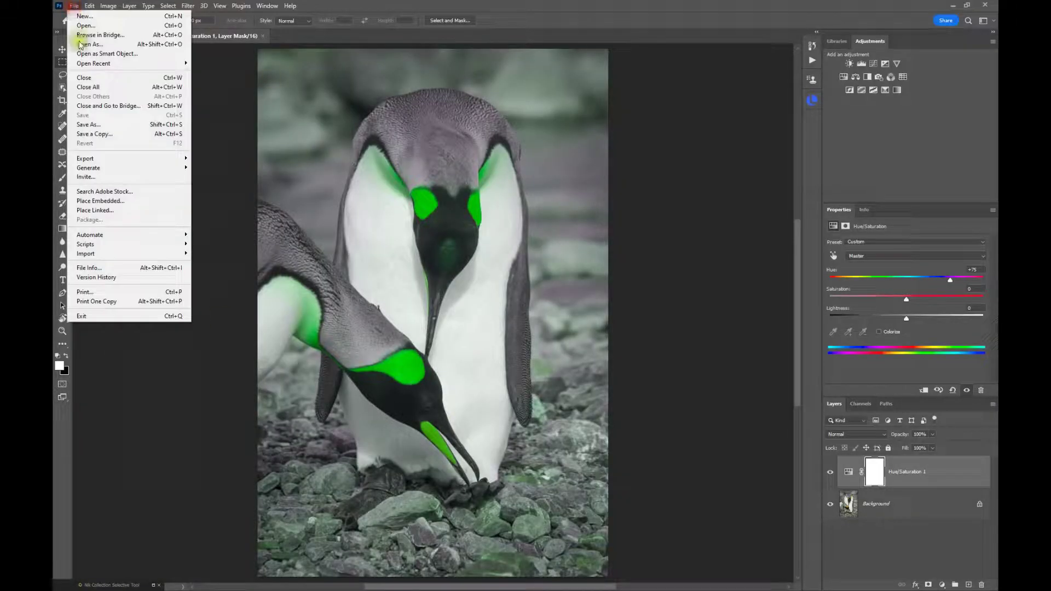
left_click(76, 124)
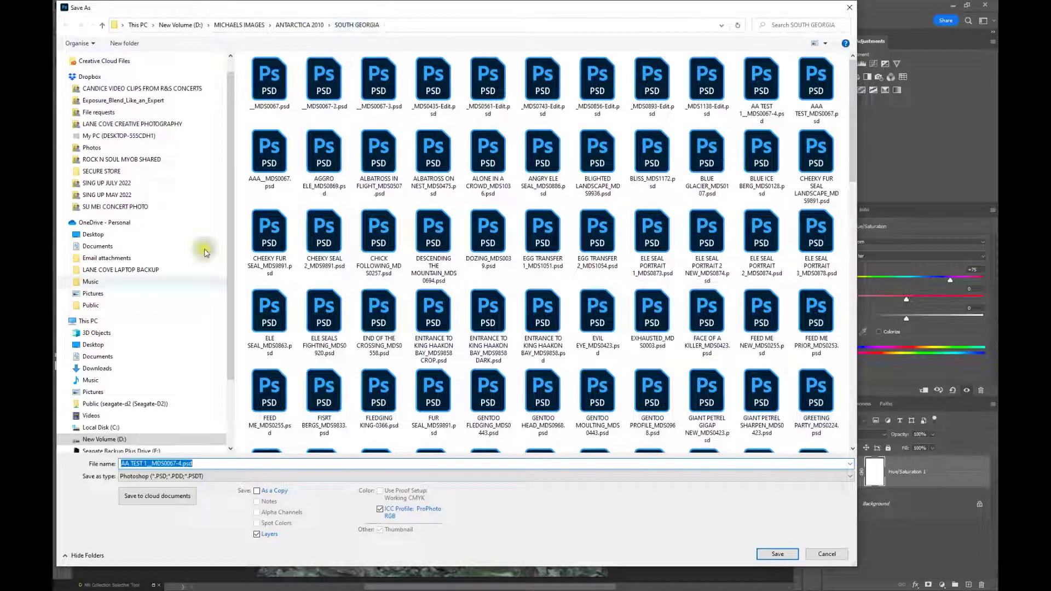
left_click(147, 463)
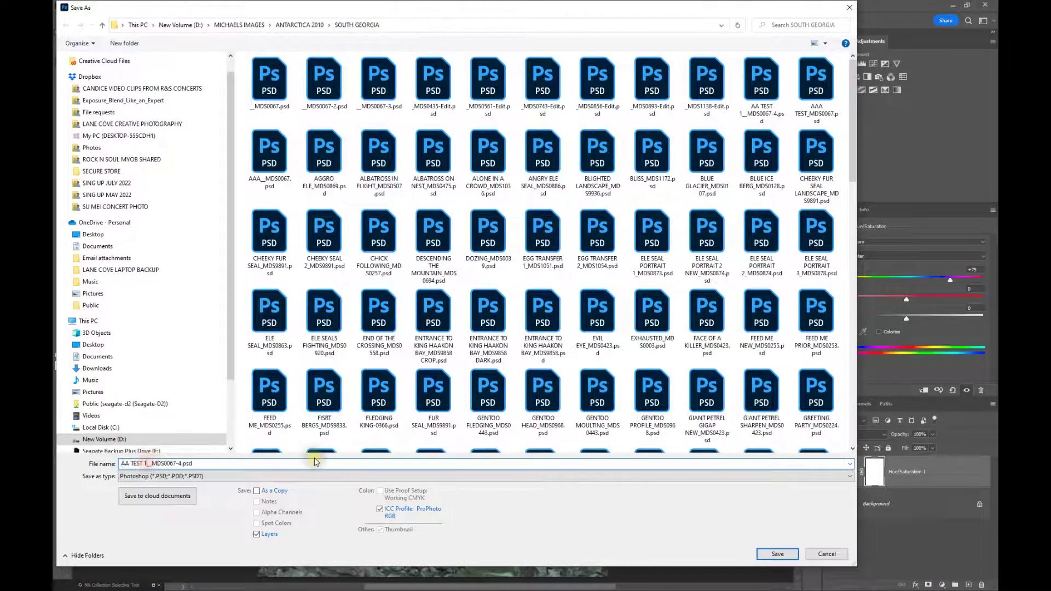
key("BackSpace")
type("2")
key("Return")
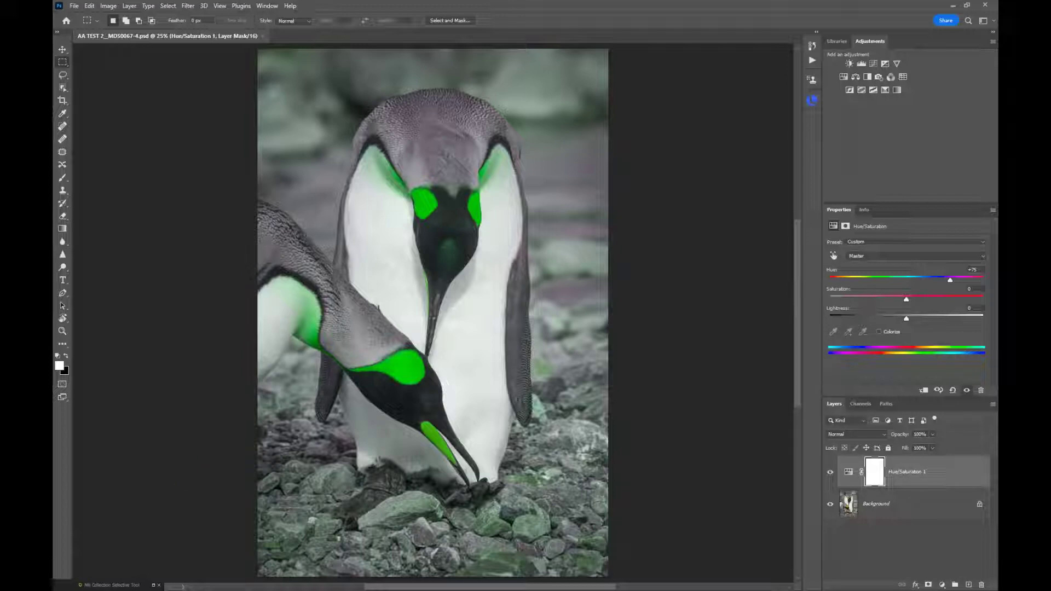
key("alt+Tab")
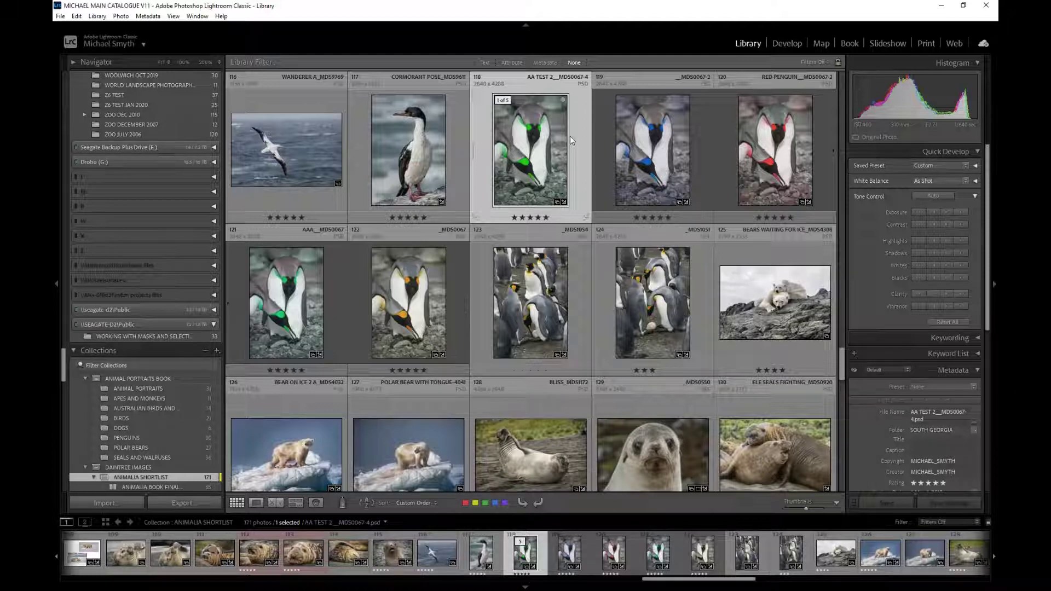
Send the original _MDS0067.NEF penguin photo to Adobe Photoshop 2022 for editing
key("Right")
key("Right")
key("Right")
key("Right")
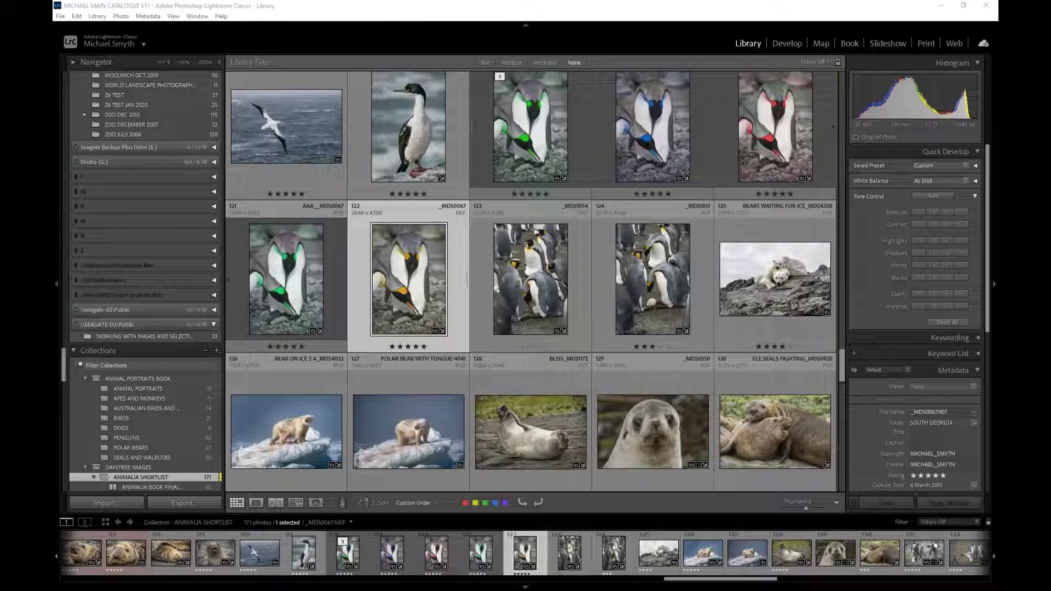
scroll(116, 469, "down", 5)
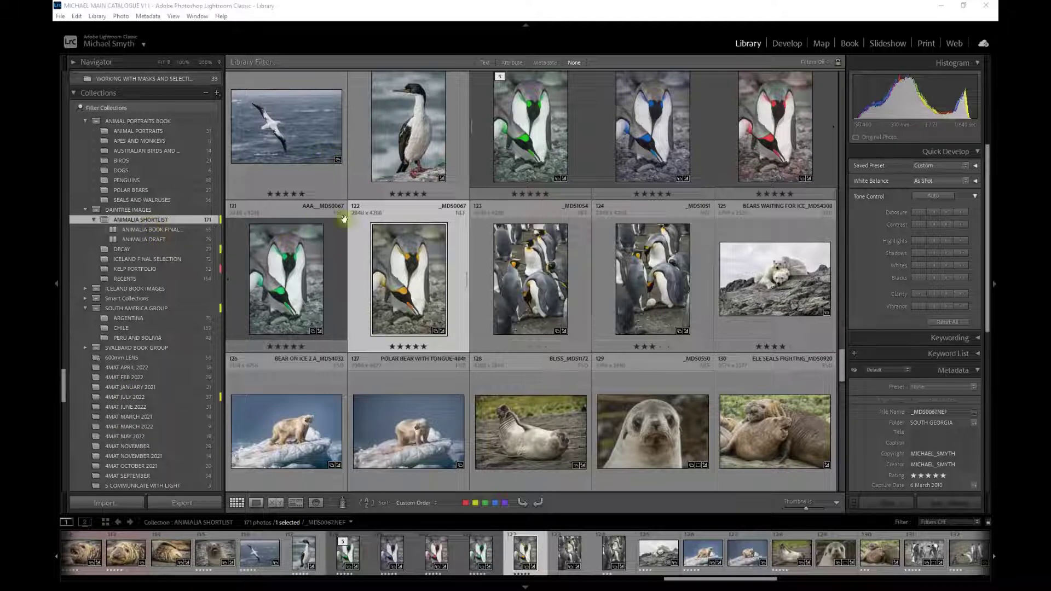
right_click(401, 290)
mouse_move(436, 347)
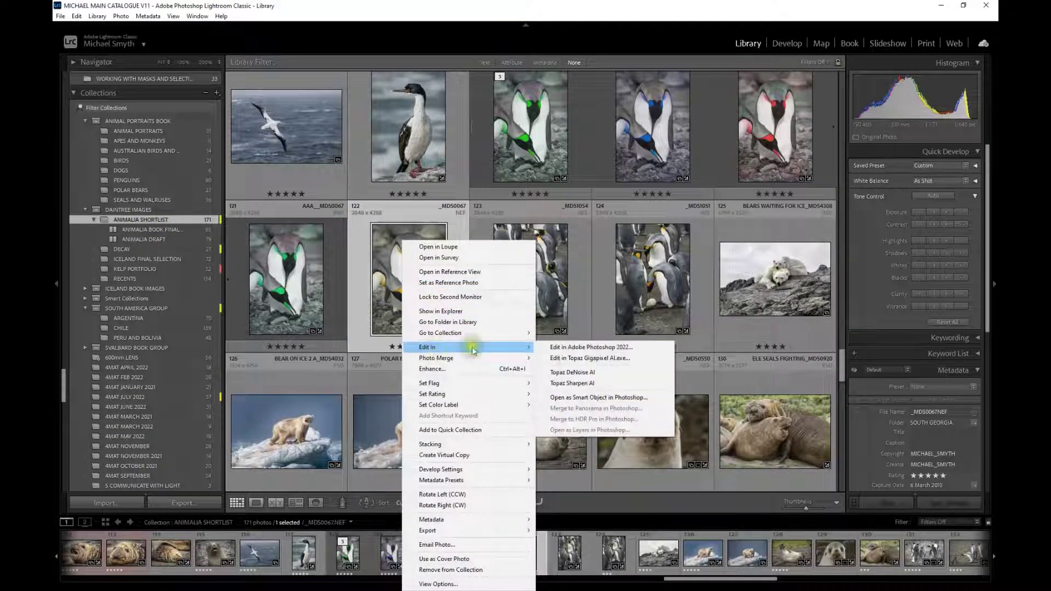
left_click(586, 348)
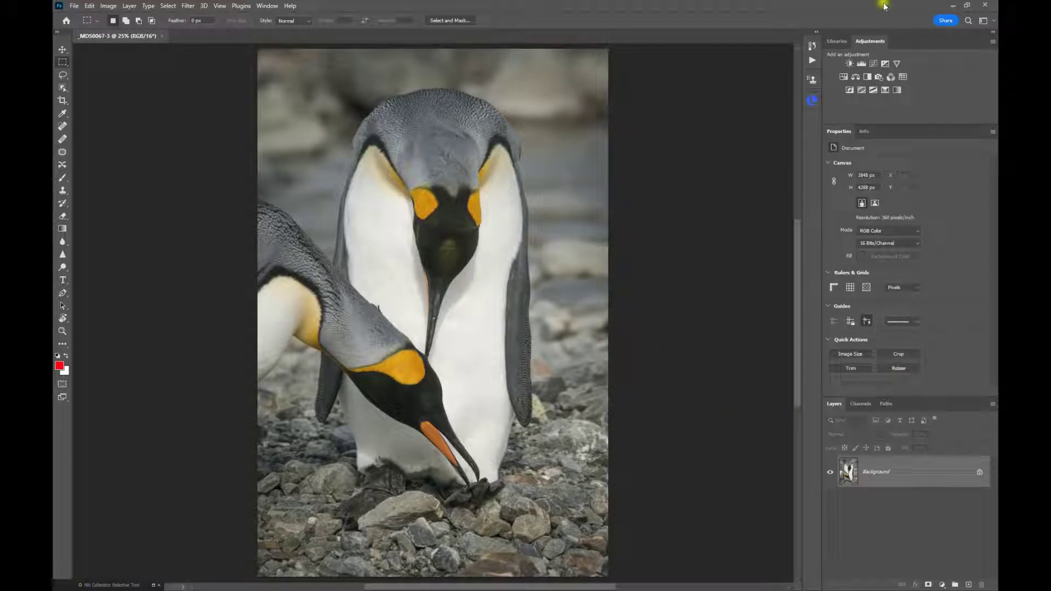
Add a Curves adjustment with a deep wave curve to give the penguins psychedelic colours
left_click(874, 63)
left_click_drag(871, 285, 873, 252)
left_click_drag(904, 197, 952, 296)
left_click(939, 286)
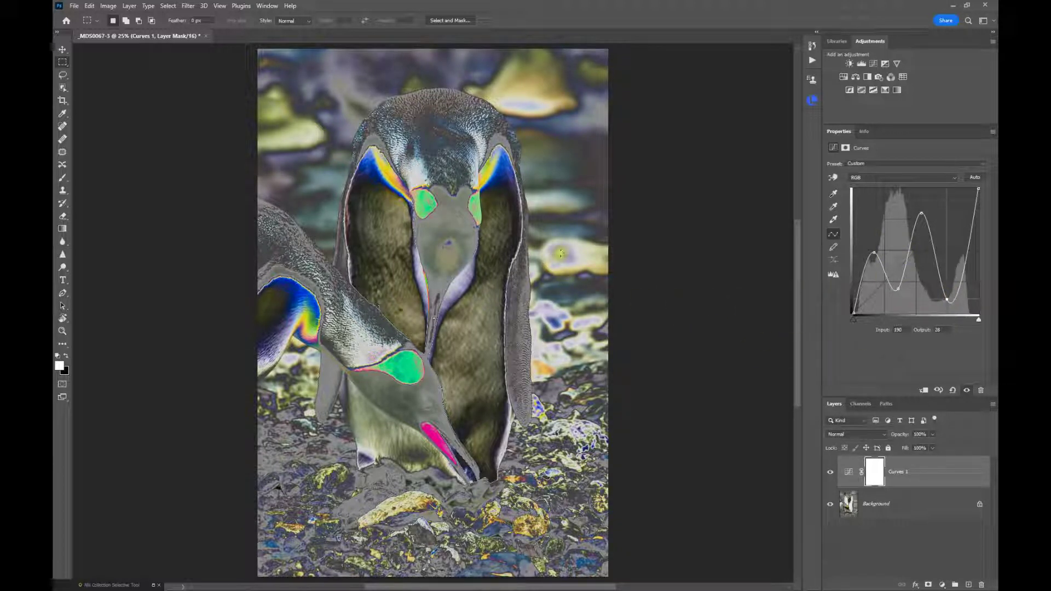
Save the edit as _MDS0067-4.psd and switch back to Lightroom
left_click(74, 6)
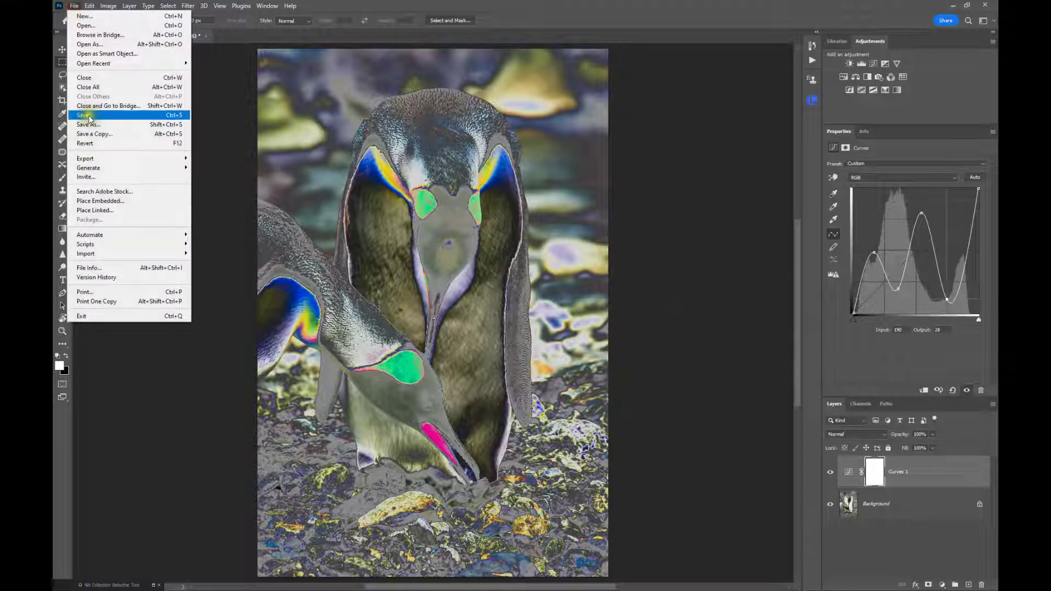
left_click(89, 116)
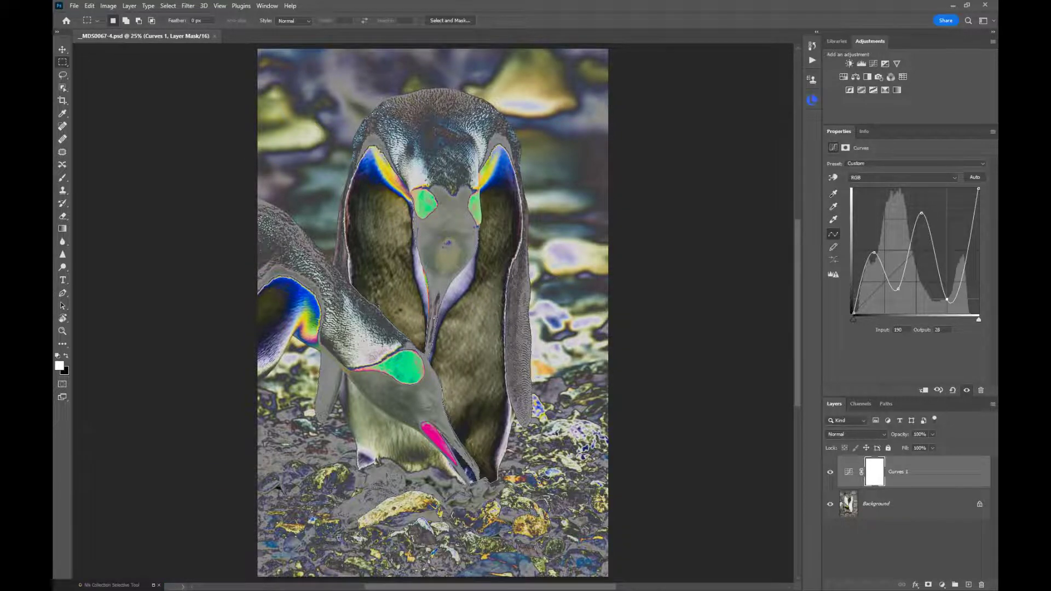
key("alt+Tab")
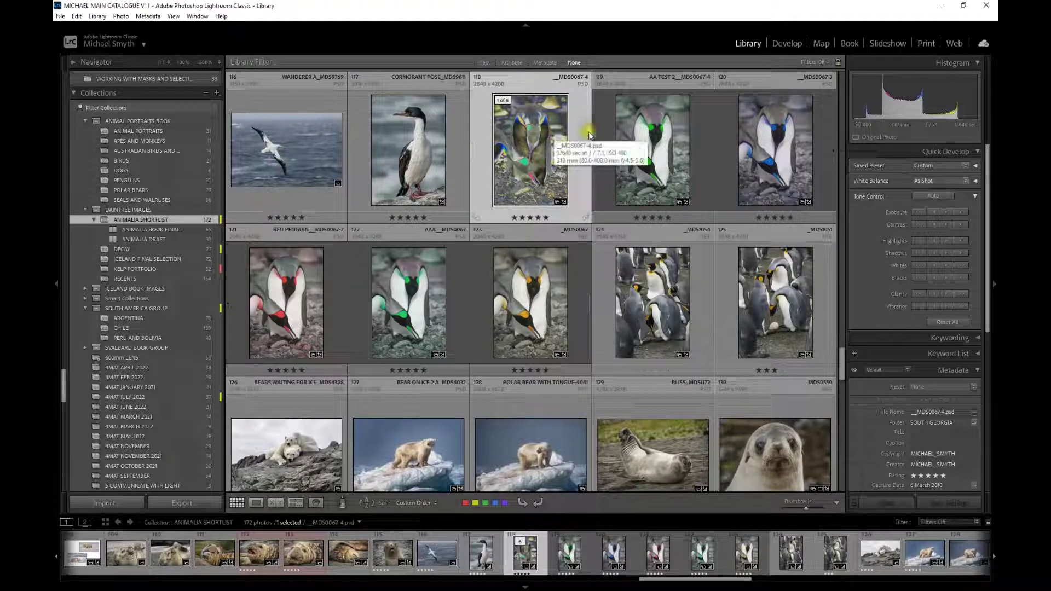
Show _MDS0067-4.psd in its SOUTH GEORGIA folder with Go to Folder in Library
left_click(583, 153)
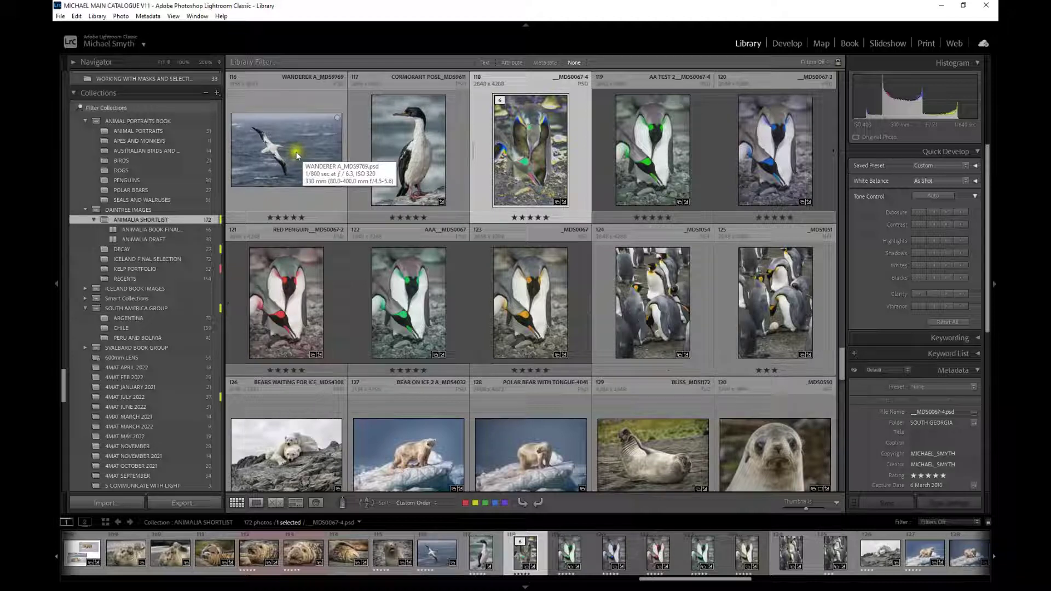
right_click(533, 167)
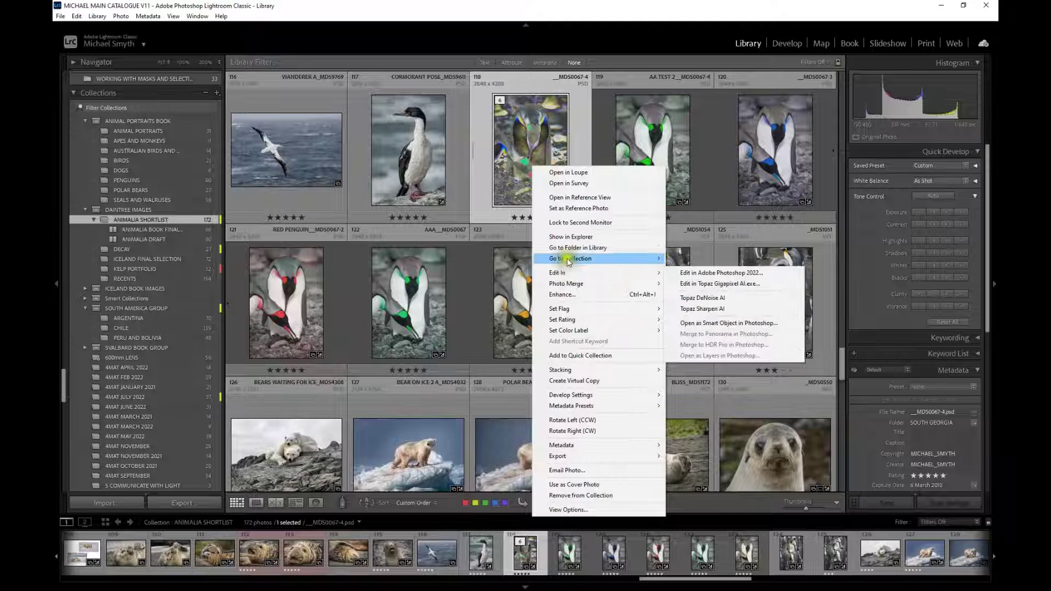
left_click(572, 247)
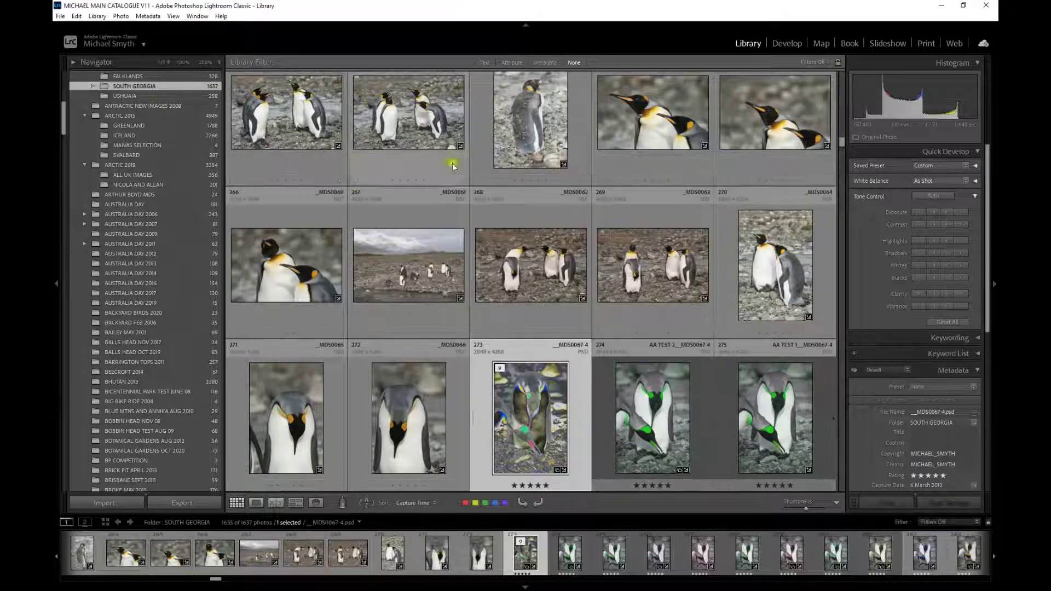
Scroll down through the SOUTH GEORGIA folder grid
scroll(536, 329, "down", 2)
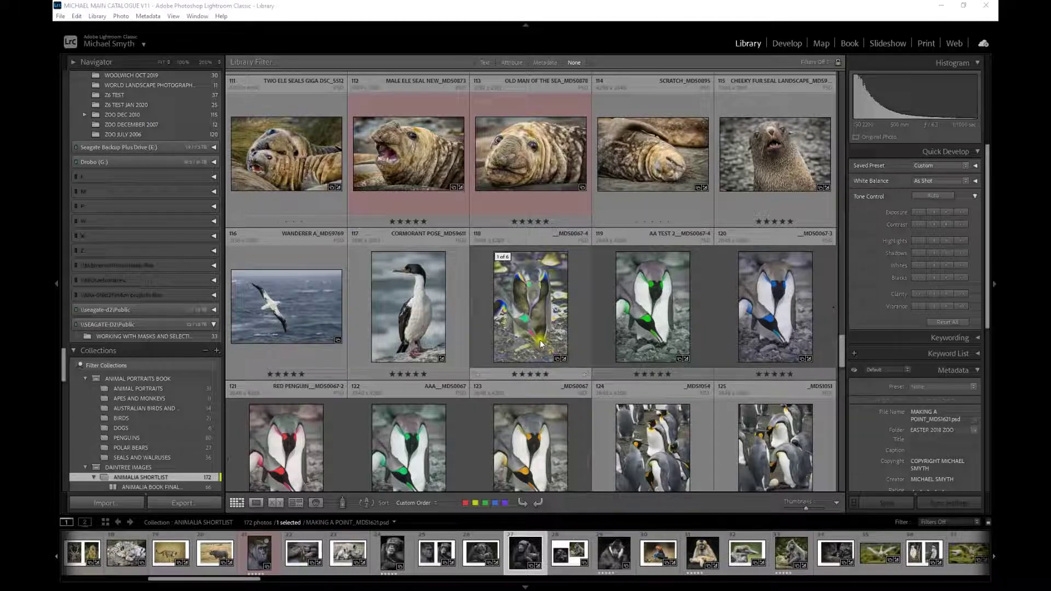
Scroll to the top of the grid and open LION STALKING_MDS2070 in Loupe view
scroll(553, 314, "up", 5)
scroll(554, 312, "up", 7)
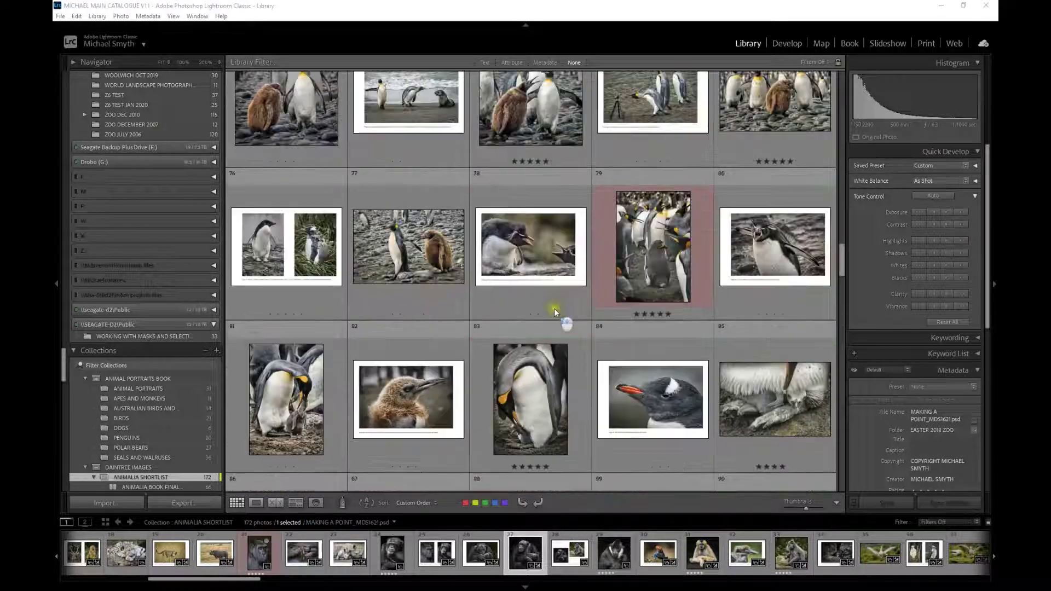
scroll(530, 296, "up", 6)
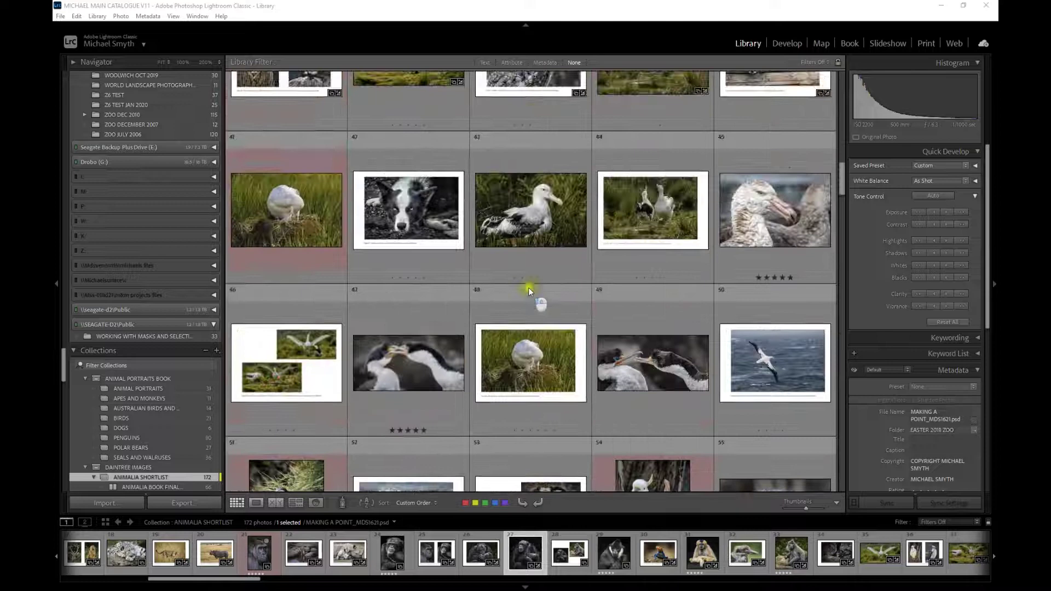
scroll(531, 283, "up", 3)
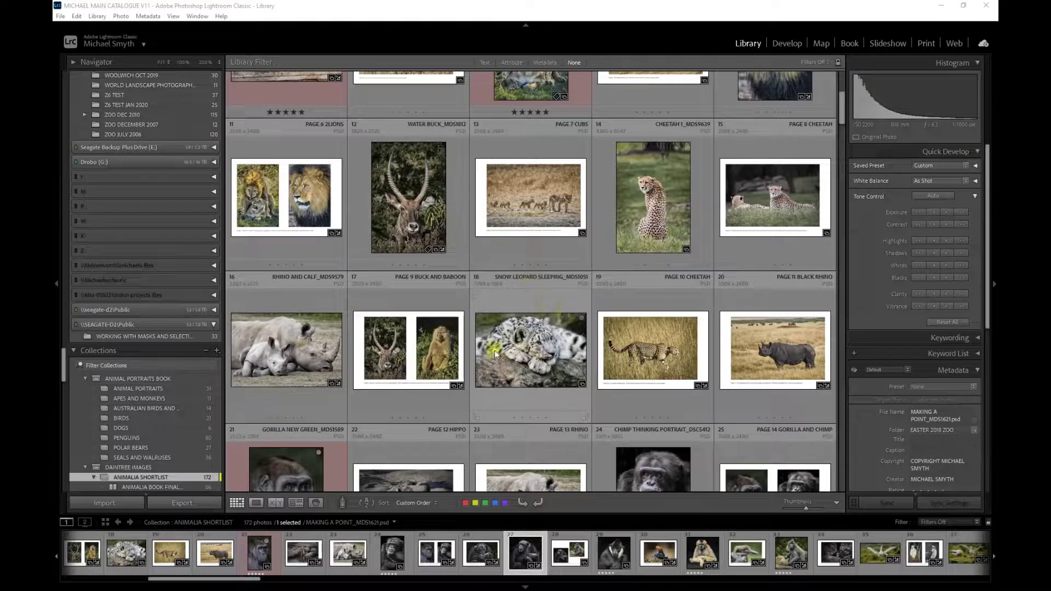
scroll(304, 344, "up", 2)
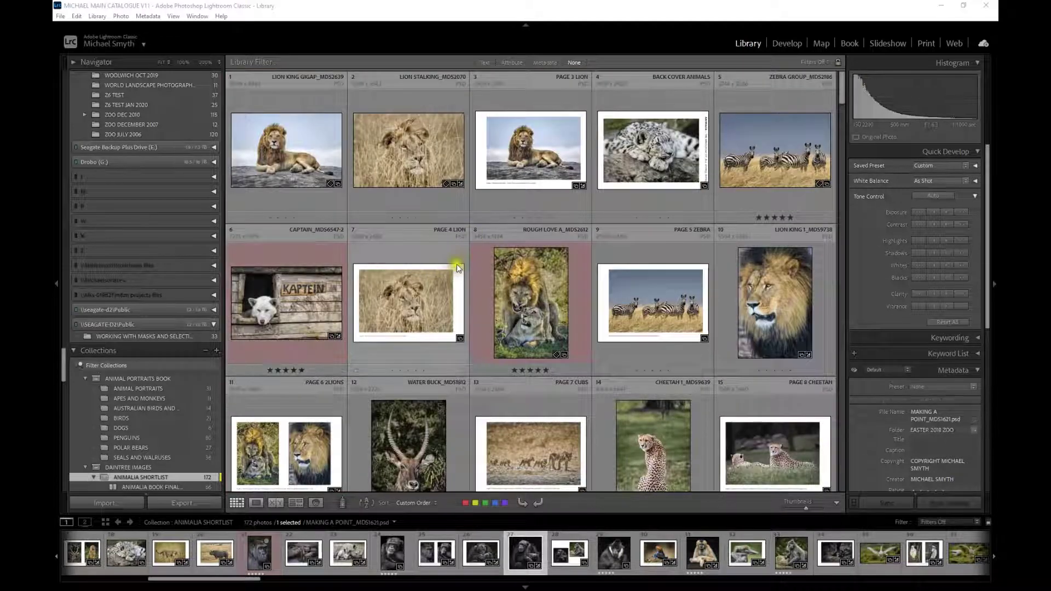
double_click(425, 153)
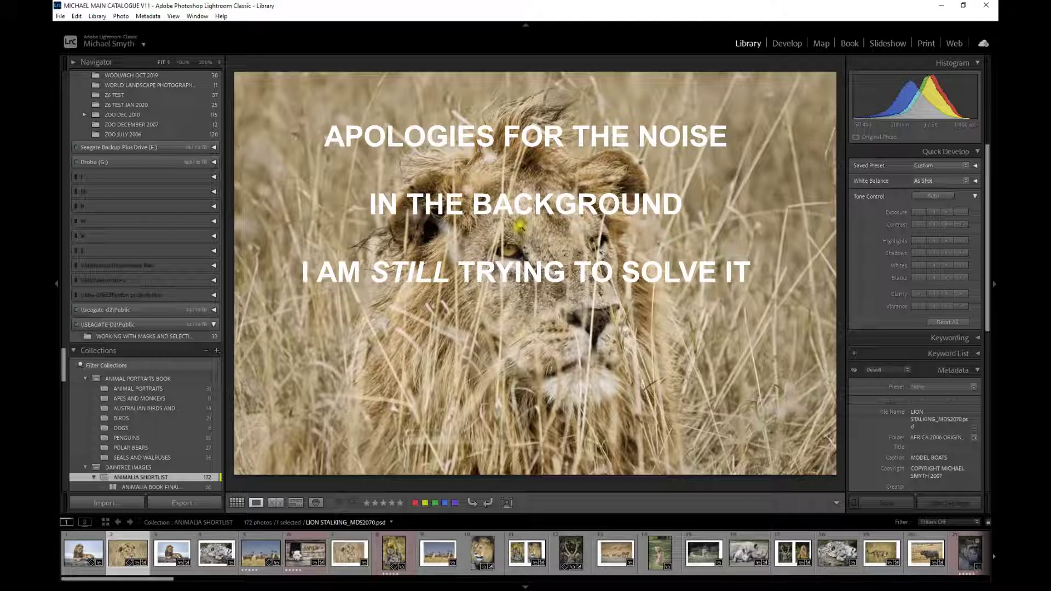
Open LION STALKING_MDS2070.psd in Photoshop 2022 using the Edit Original option
right_click(521, 225)
mouse_move(539, 324)
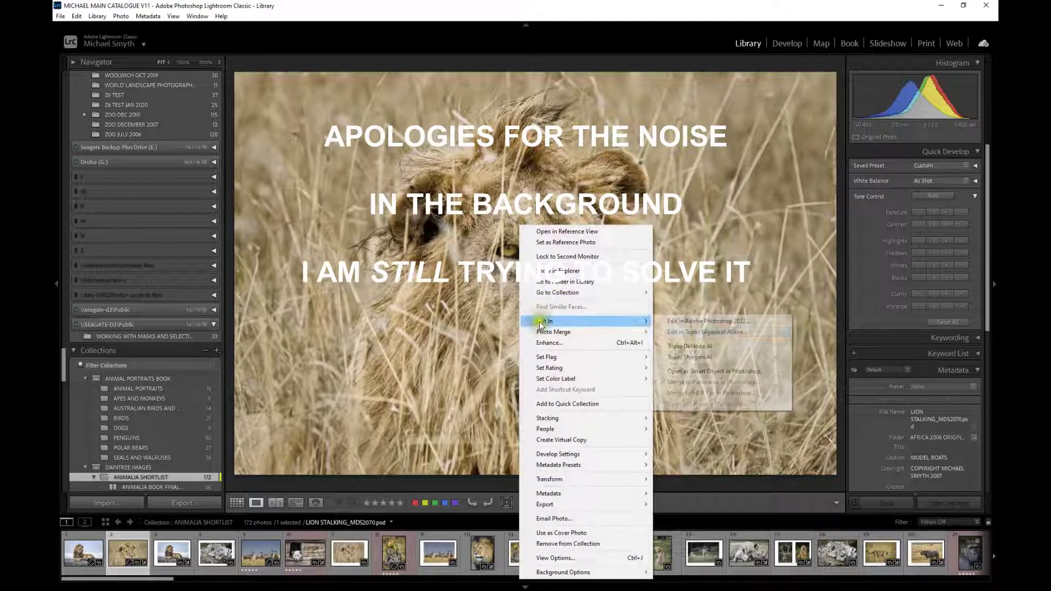
left_click(704, 321)
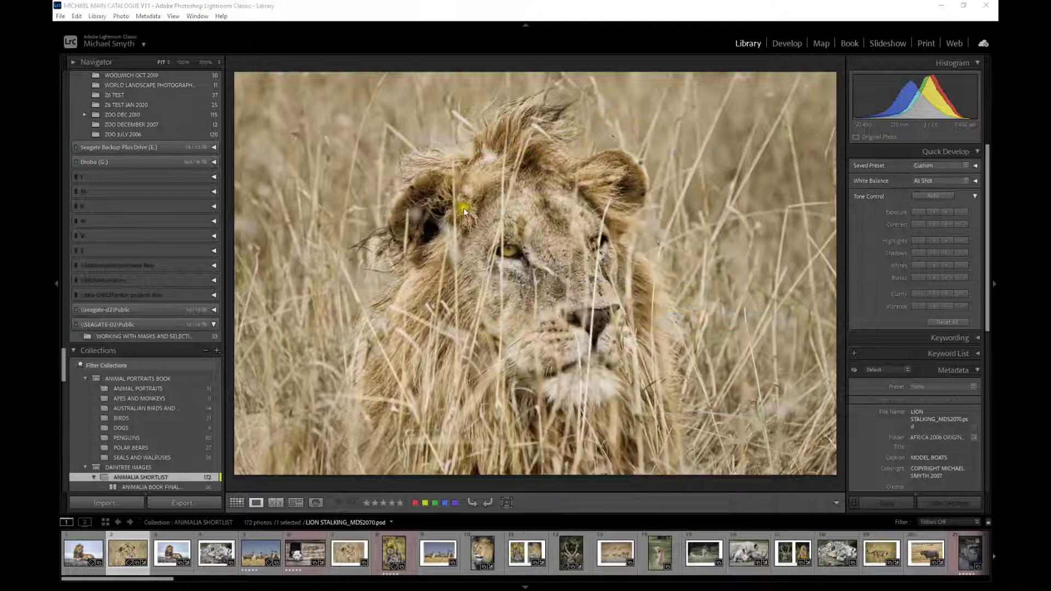
left_click_drag(373, 203, 535, 157)
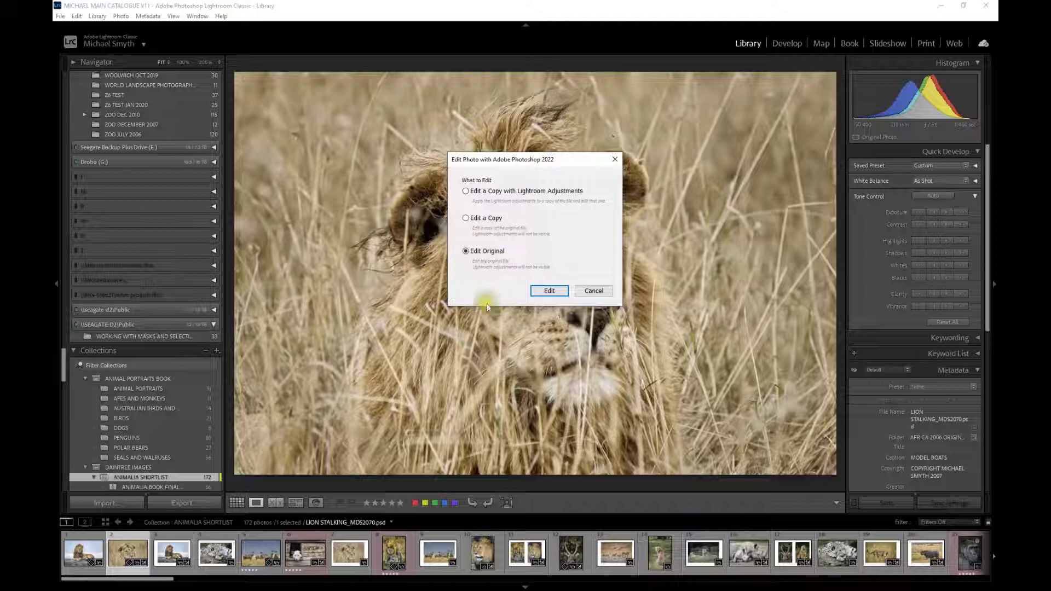
left_click(548, 295)
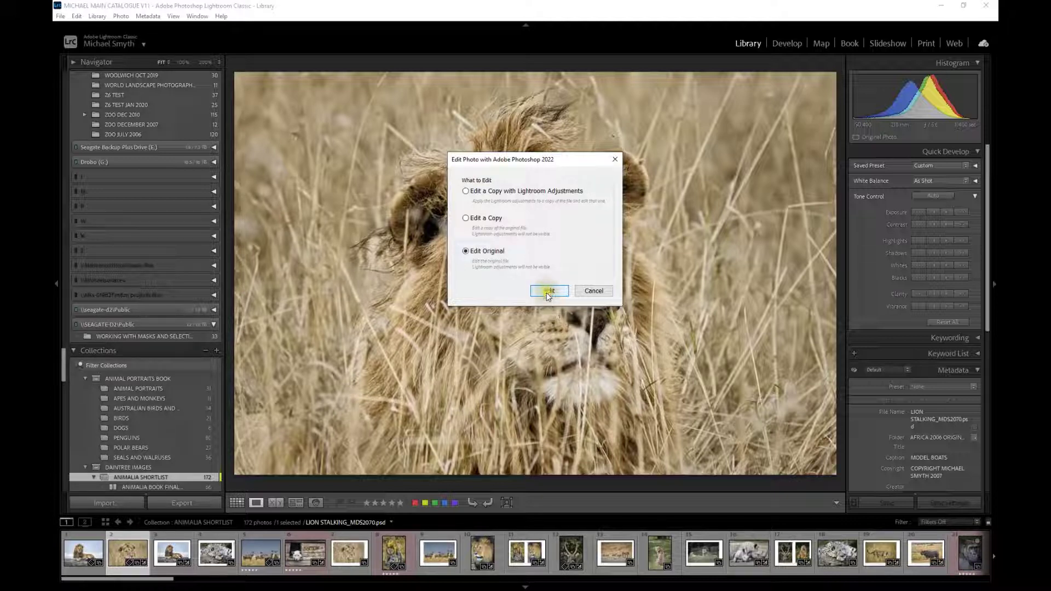
left_click(549, 292)
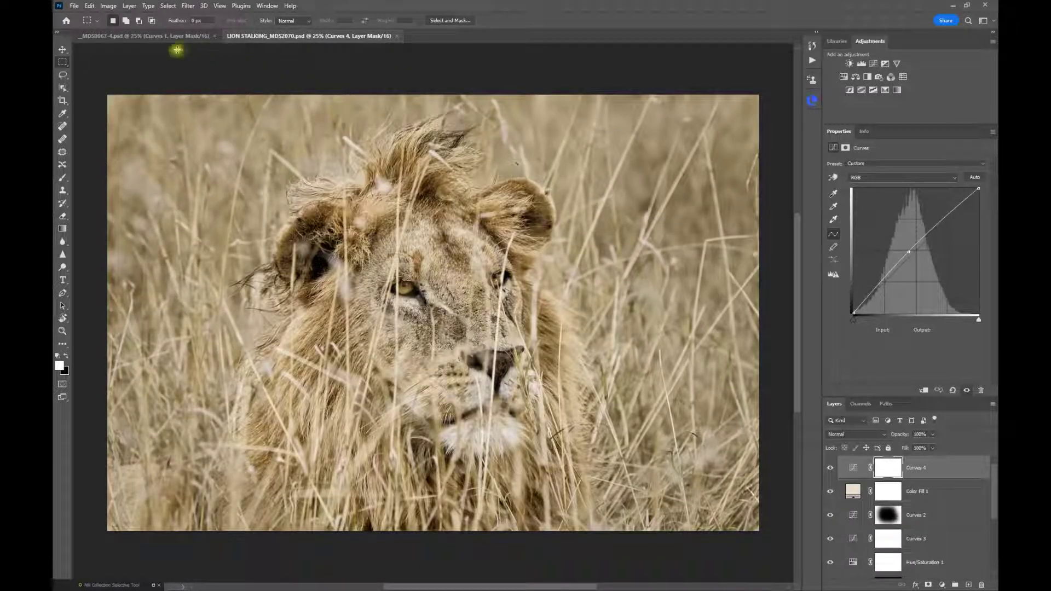
Close the _MDS0067-4.psd penguin document and flatten the lion image
left_click(209, 37)
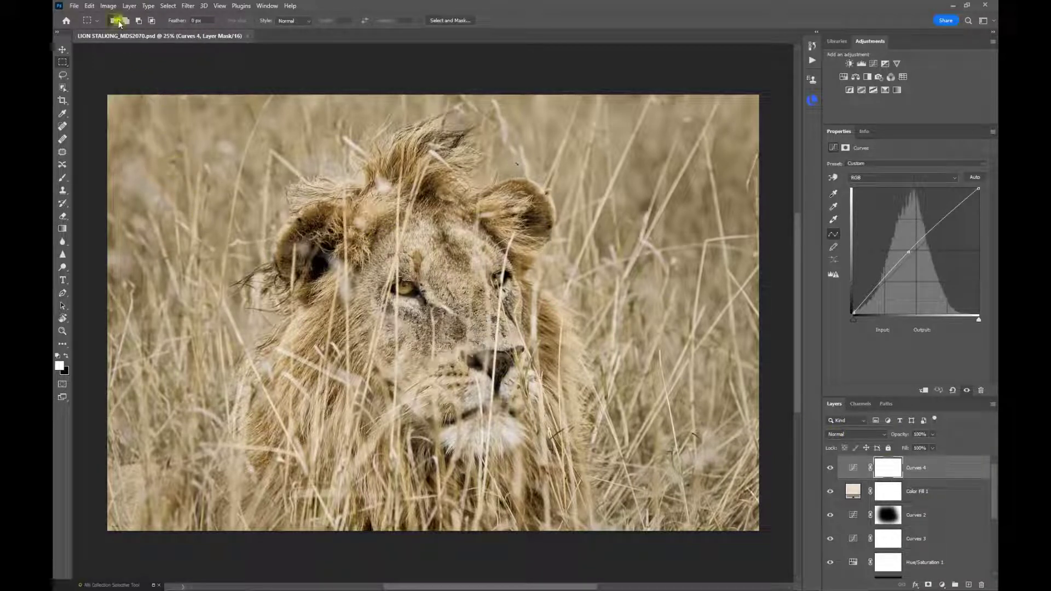
left_click(129, 6)
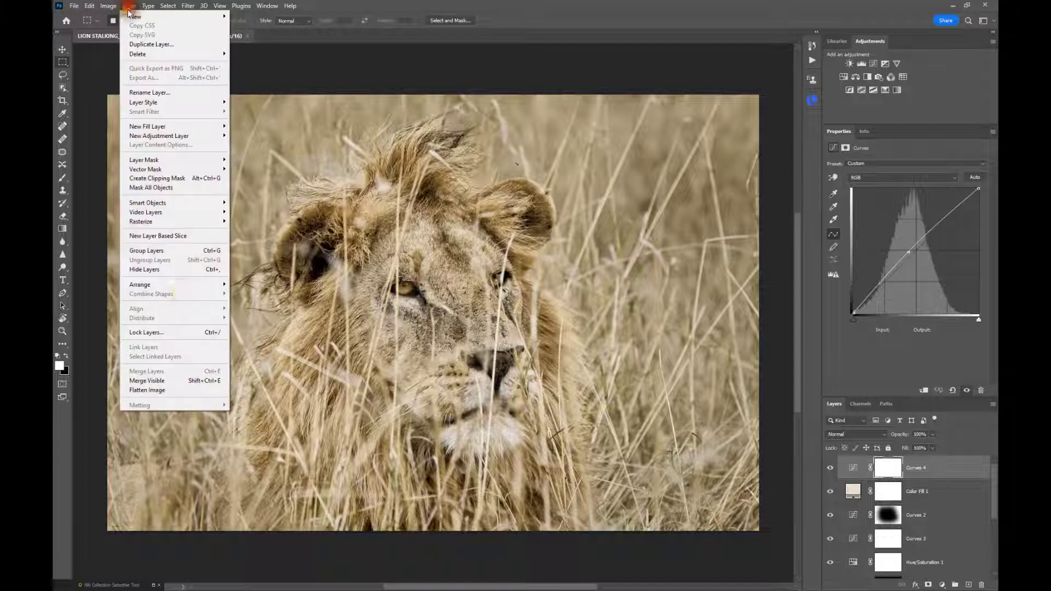
left_click(184, 388)
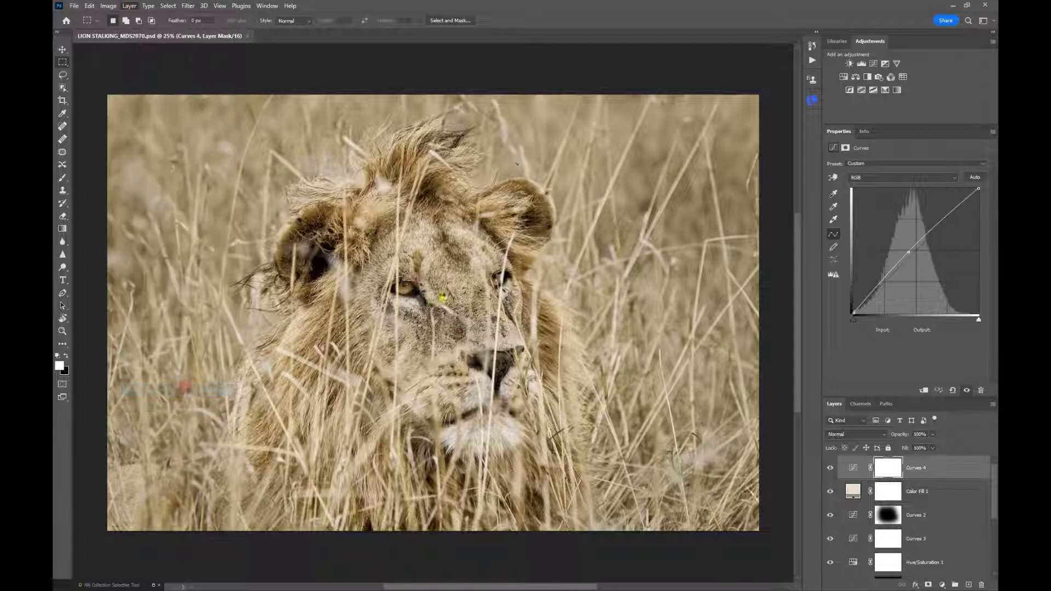
Add a Black & White adjustment, trying Red and Green before settling on Blue Filter
left_click(869, 77)
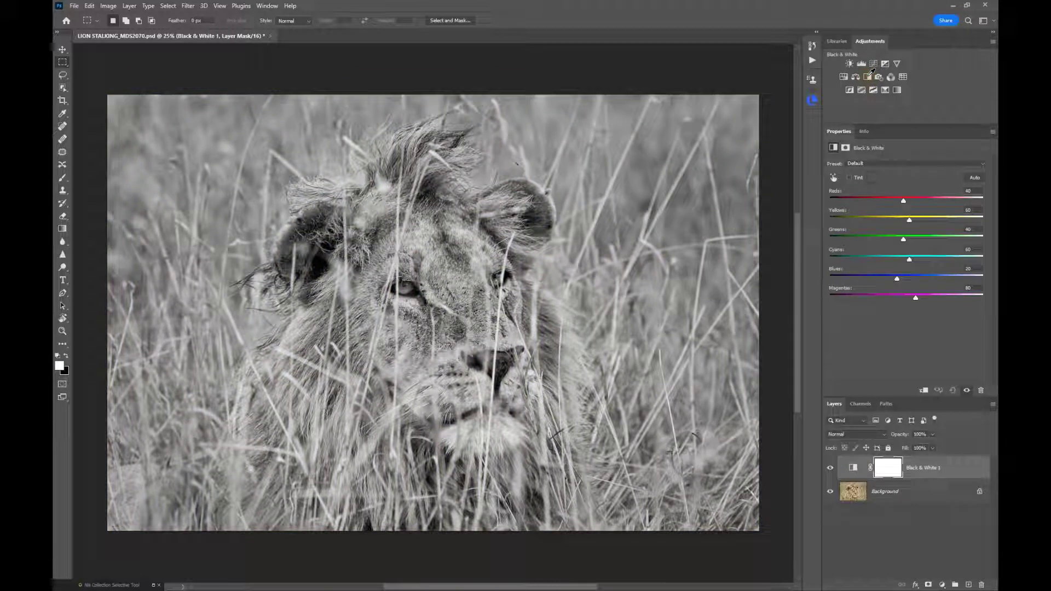
left_click(879, 163)
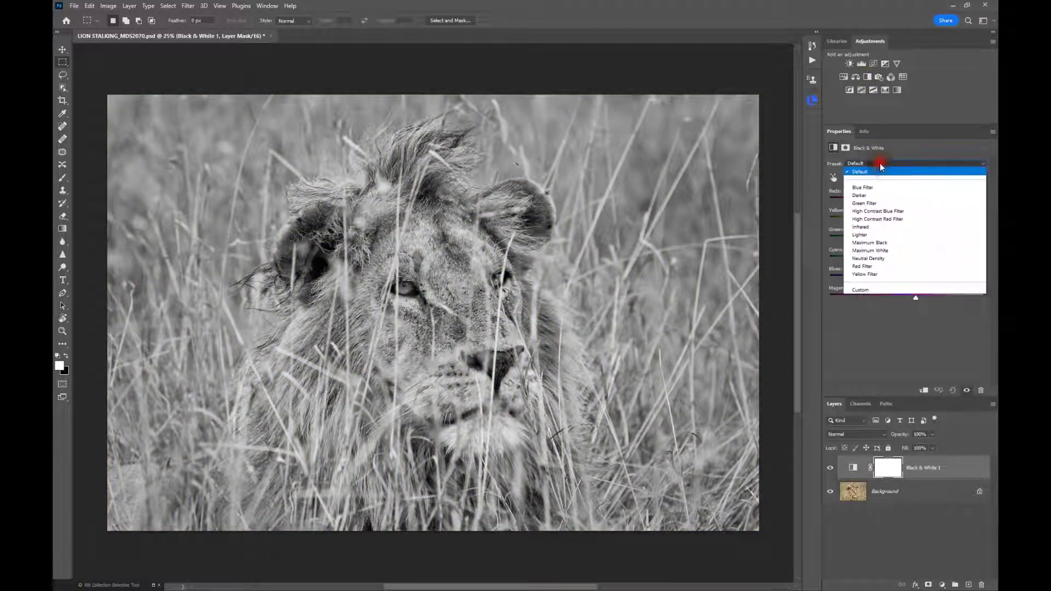
left_click(887, 266)
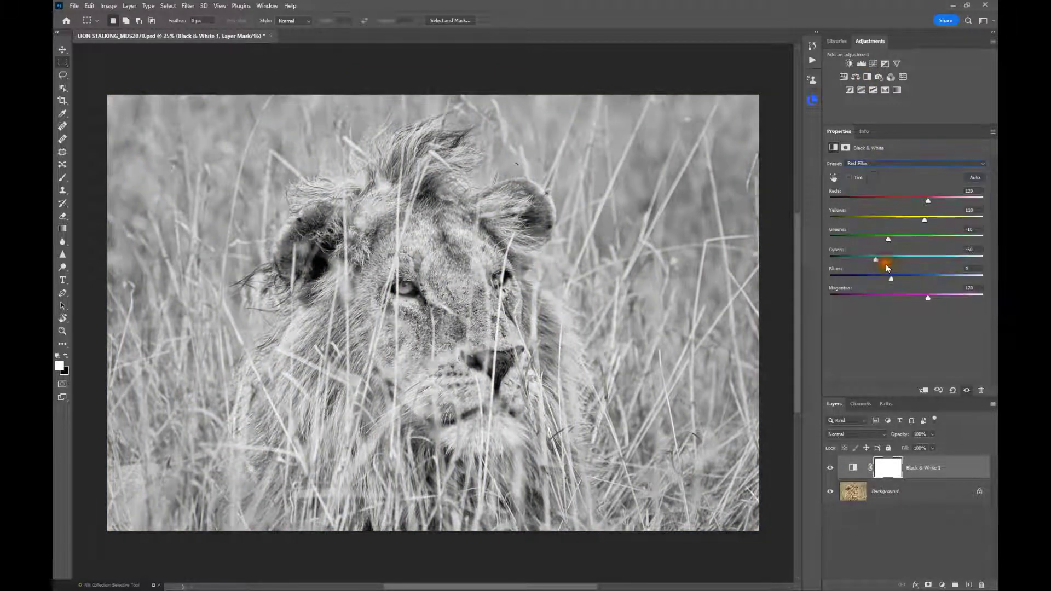
left_click(874, 163)
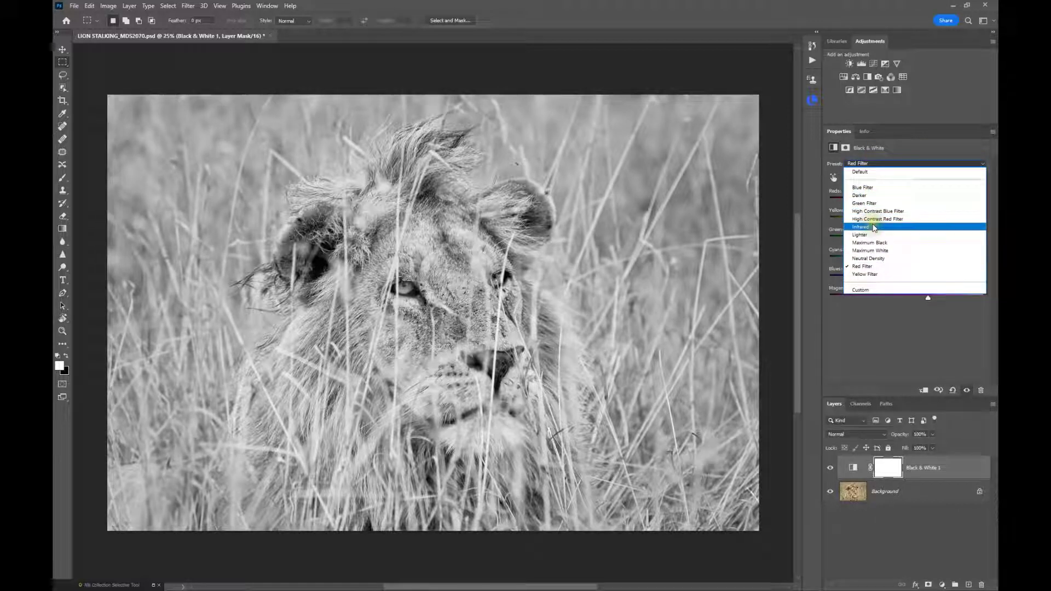
left_click(868, 203)
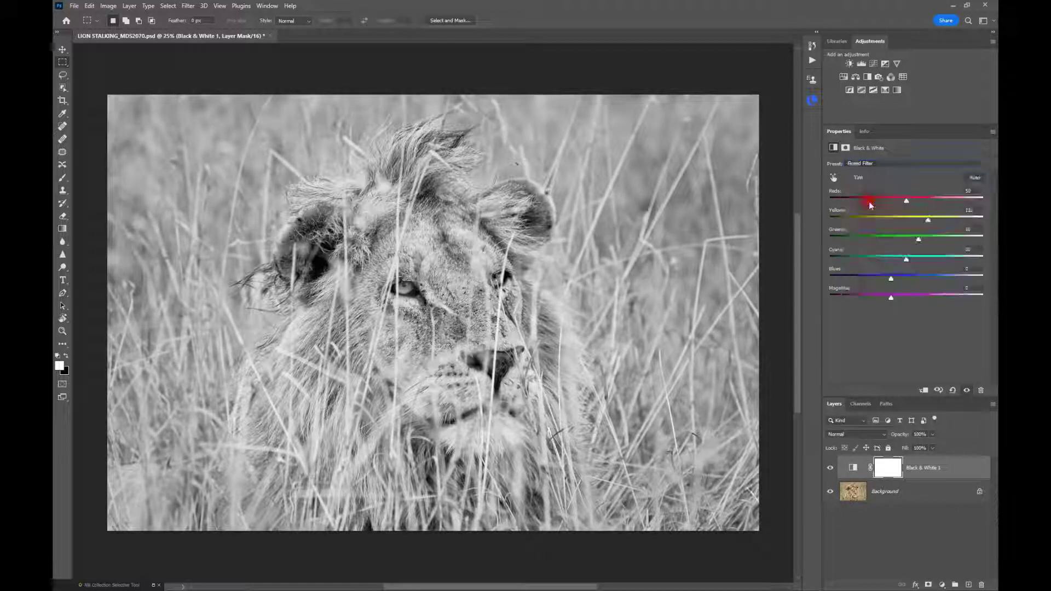
left_click(865, 165)
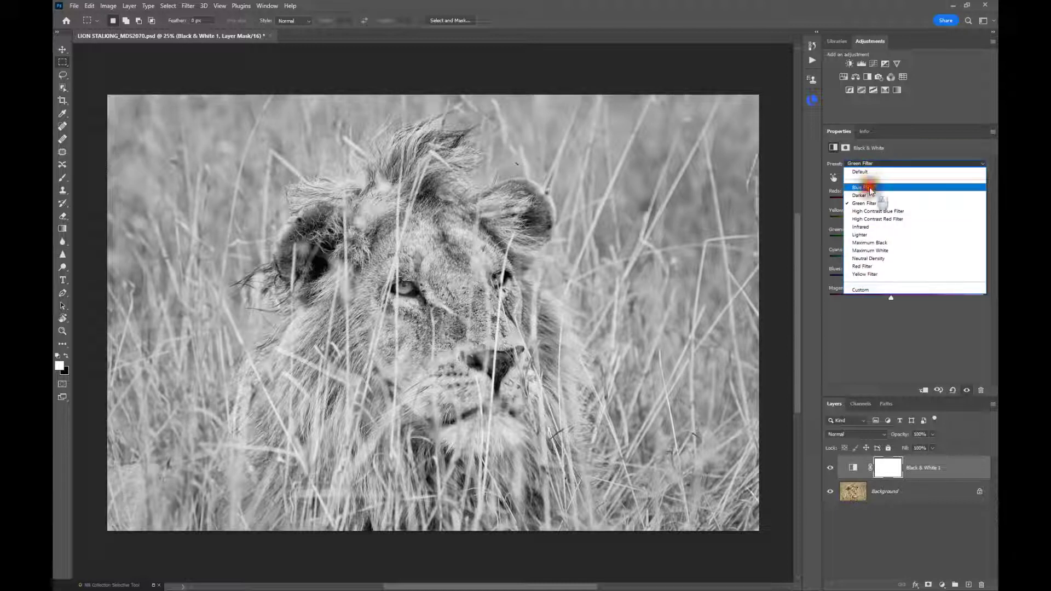
left_click(868, 188)
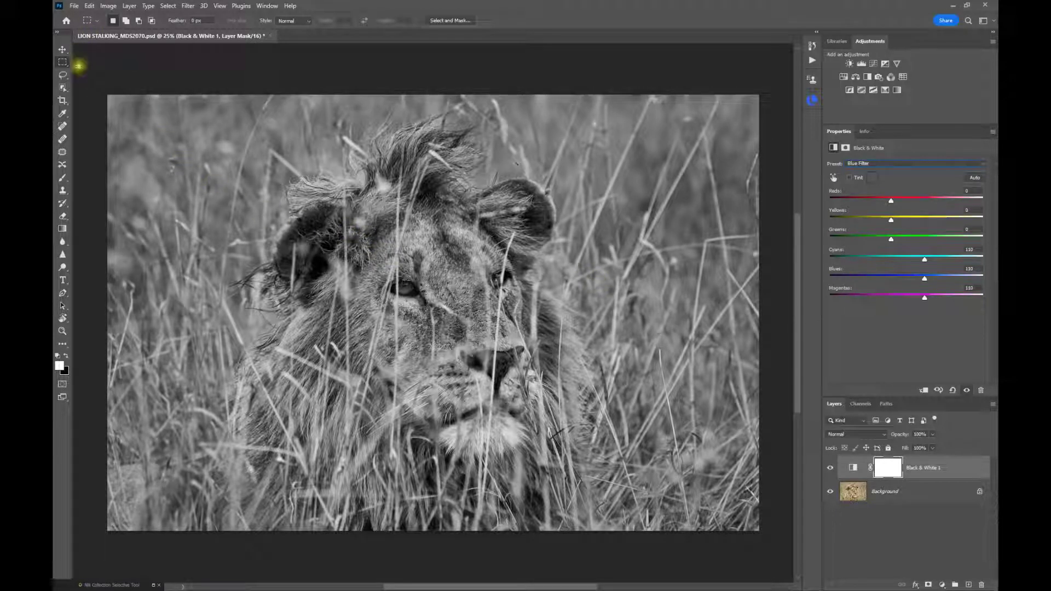
left_click(74, 6)
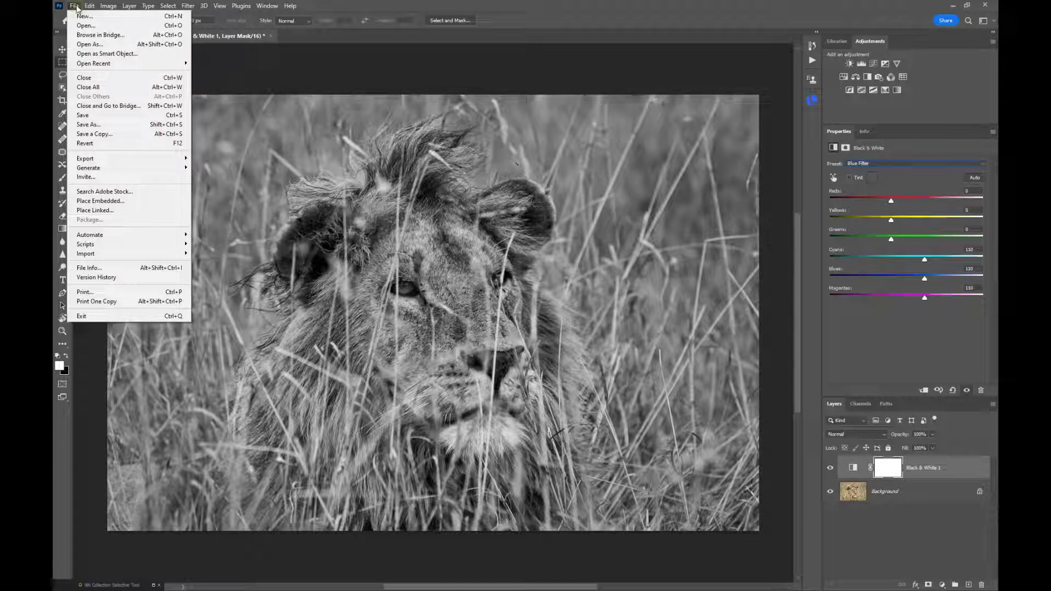
Save the lion as LION STALKING MONO_MDS2070.psd and switch back to Lightroom Classic
left_click(85, 125)
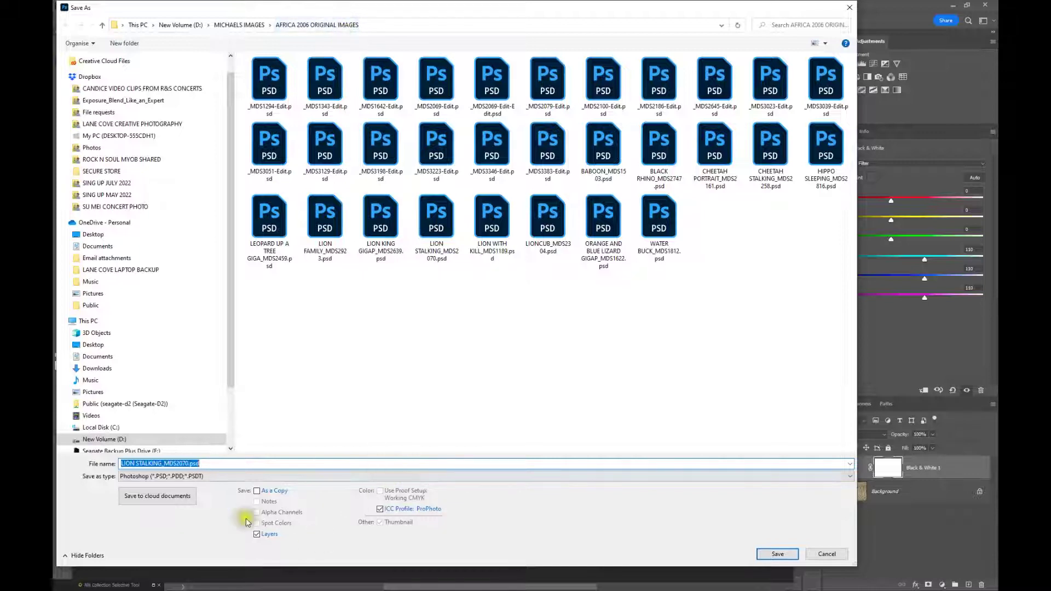
left_click(160, 463)
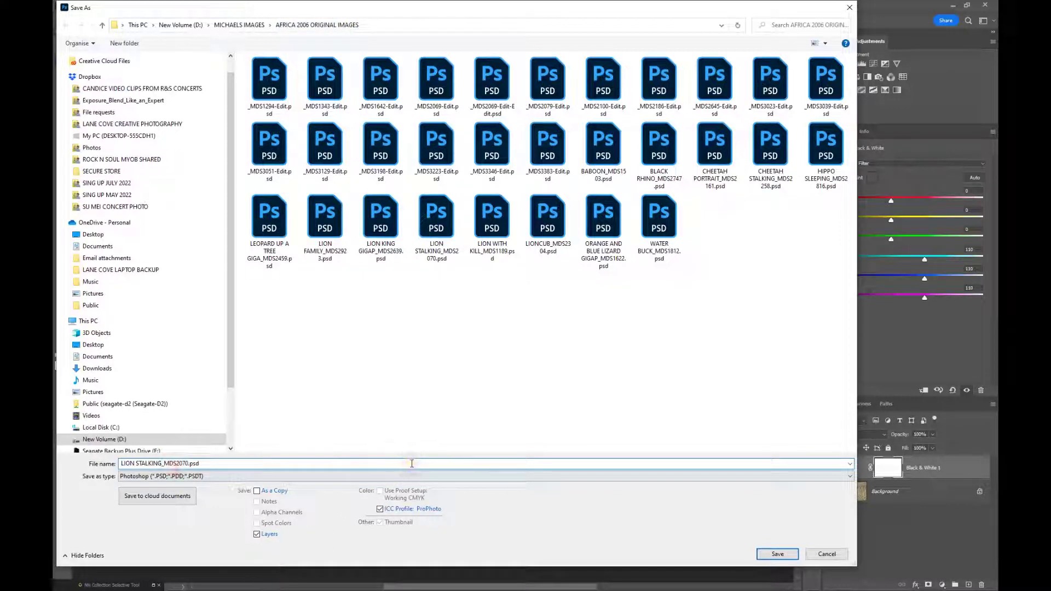
type("MONO")
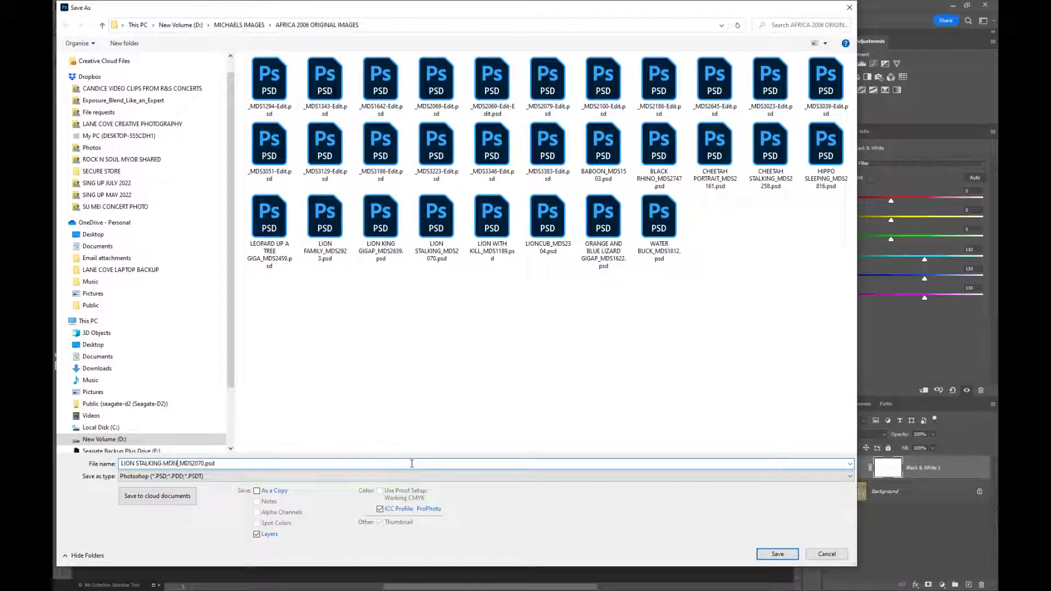
key("Return")
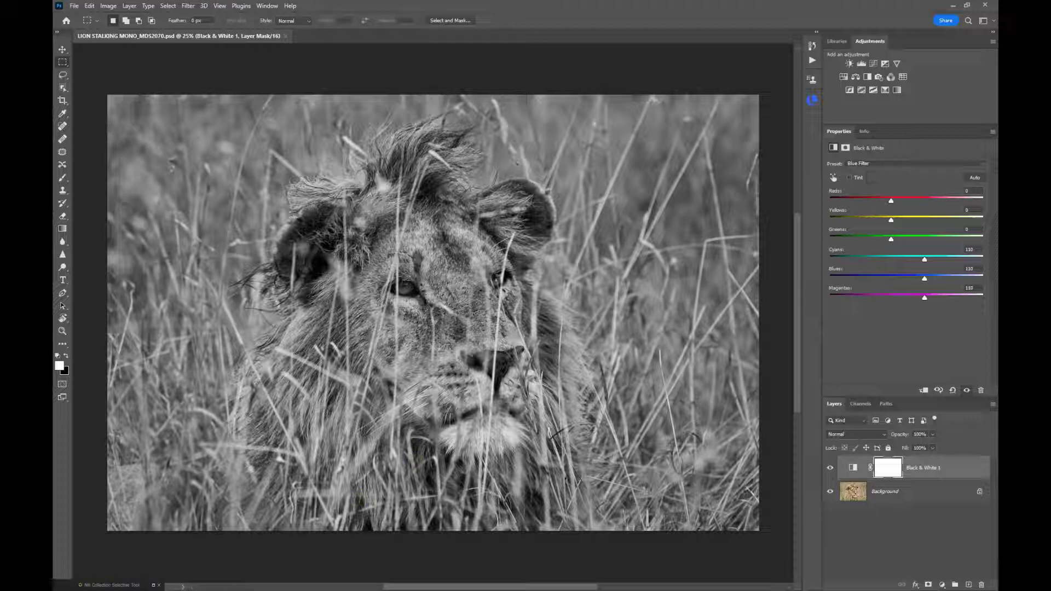
key("alt+Tab")
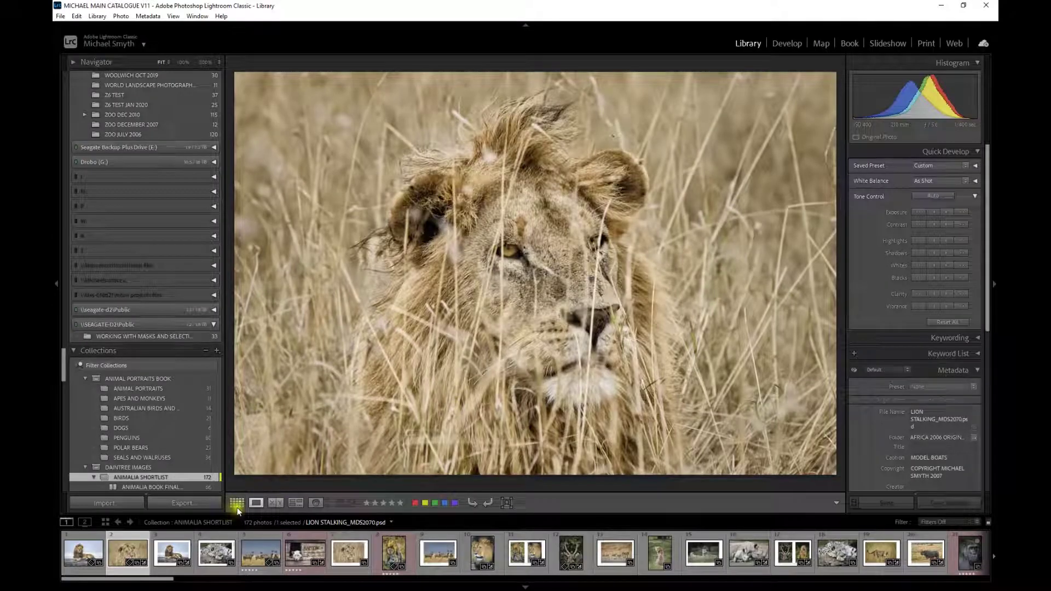
Jump from the LION STALKING thumbnail to its AFRICA 2006 ORIGINAL IMAGES folder of 2249 photos
left_click(236, 503)
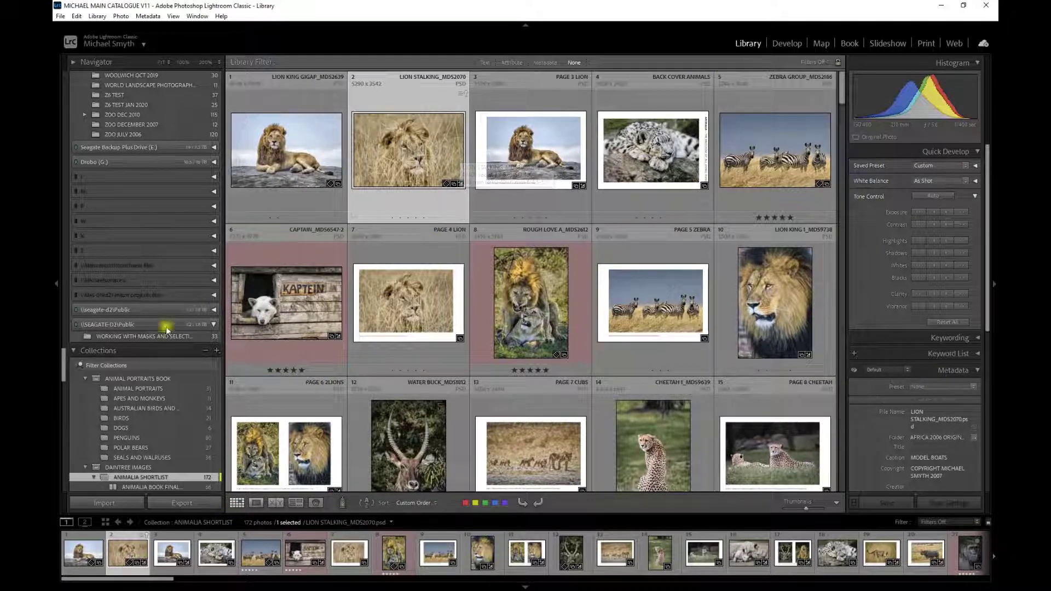
scroll(420, 134, "down", 15)
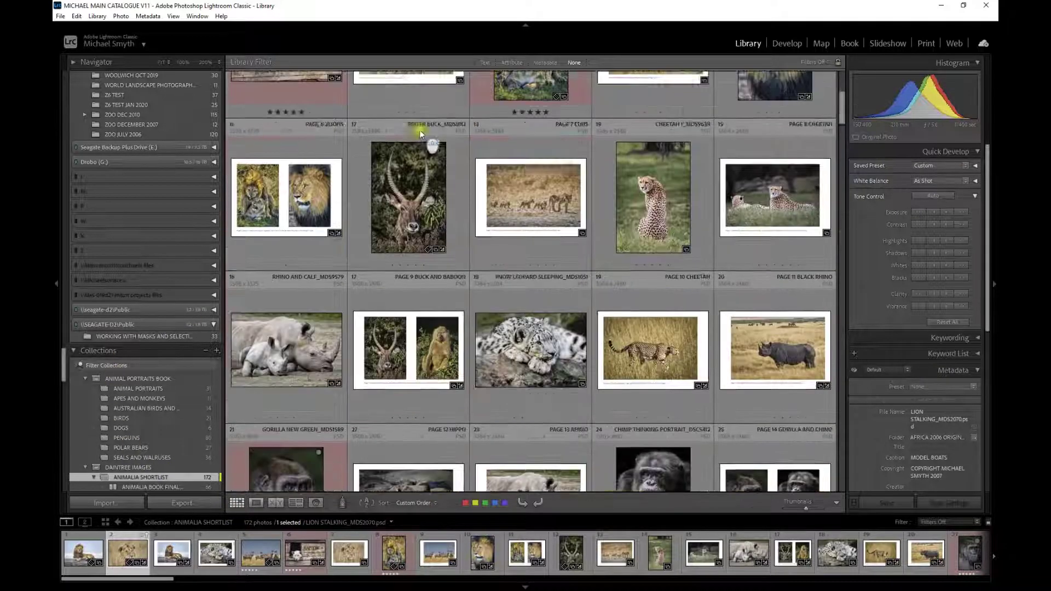
scroll(422, 143, "down", 18)
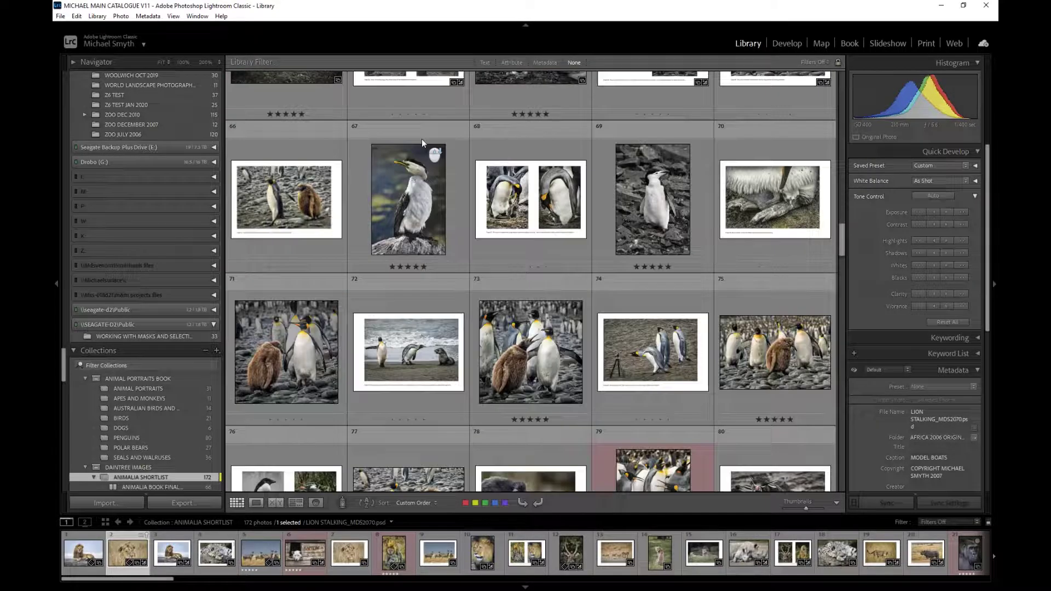
scroll(424, 145, "down", 8)
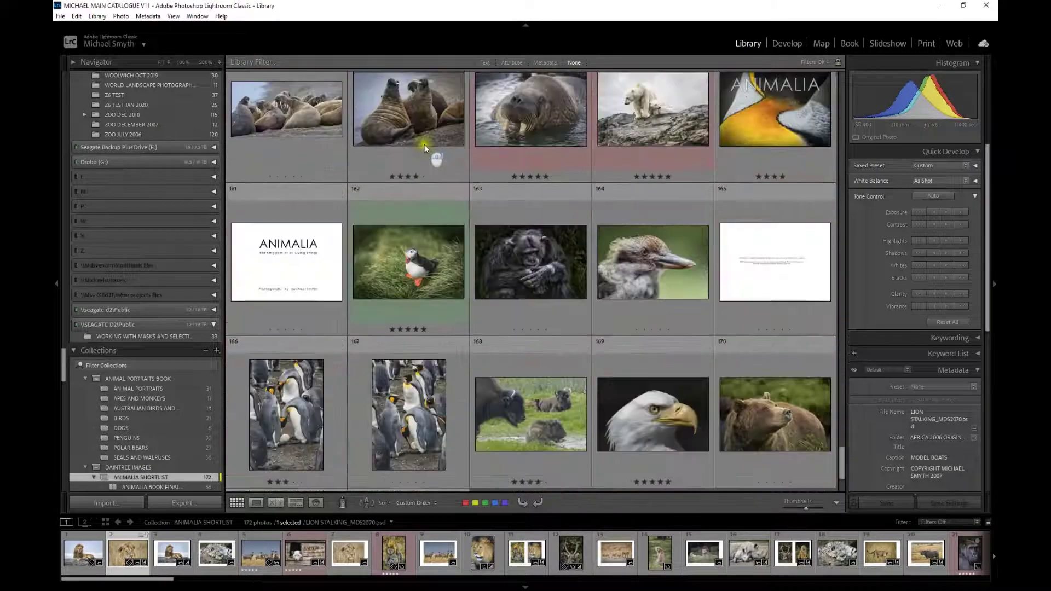
scroll(443, 160, "up", 6)
scroll(443, 159, "up", 20)
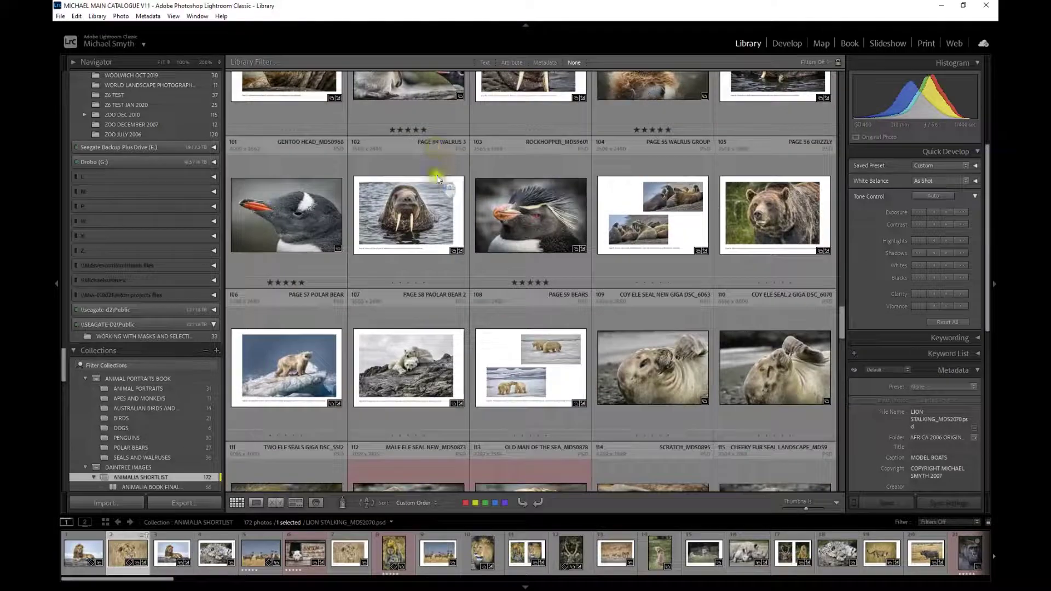
scroll(426, 146, "up", 3)
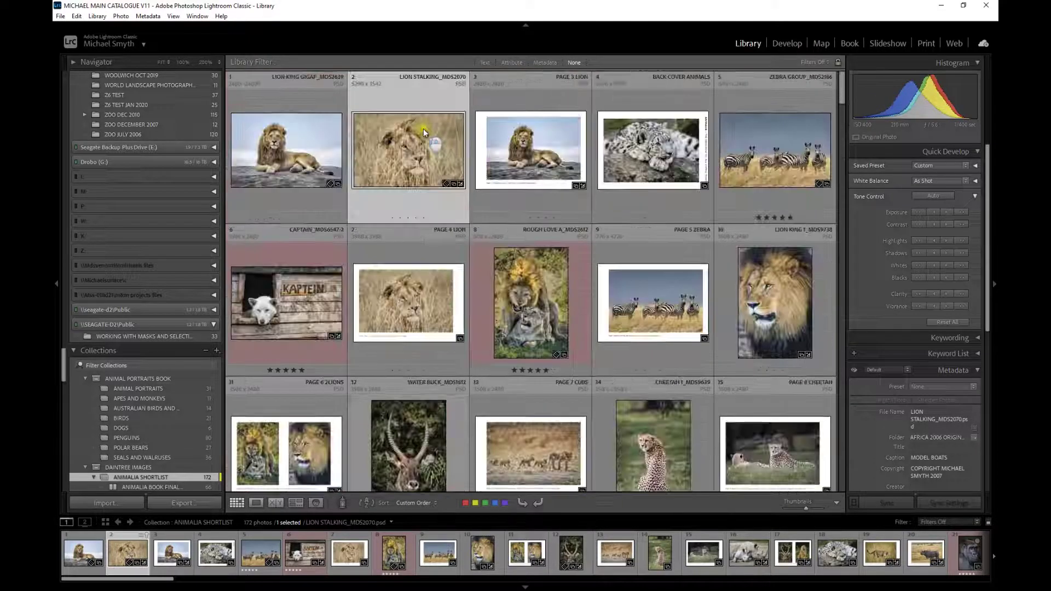
right_click(404, 158)
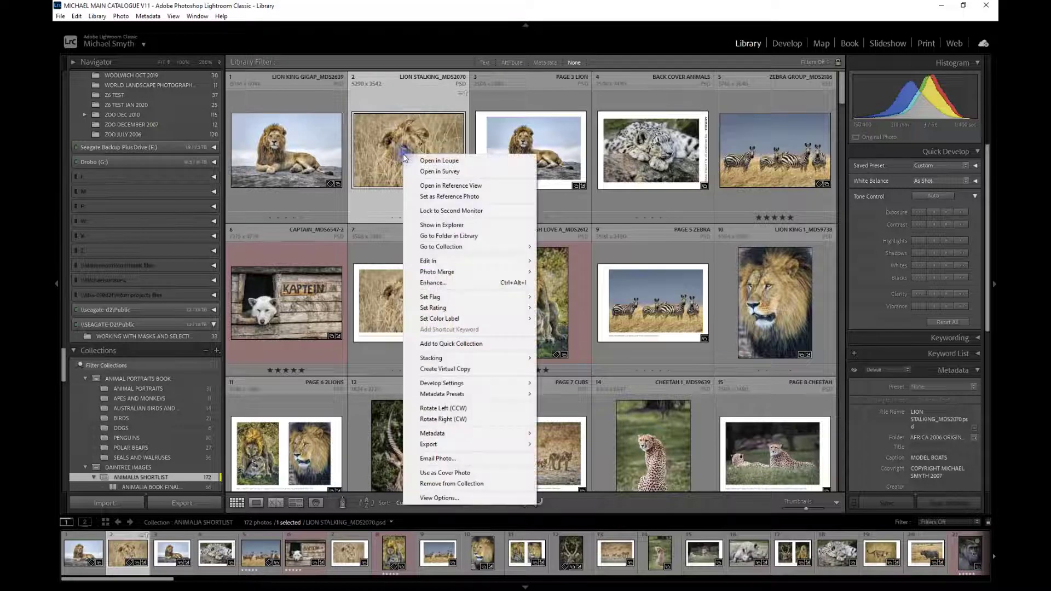
left_click(436, 239)
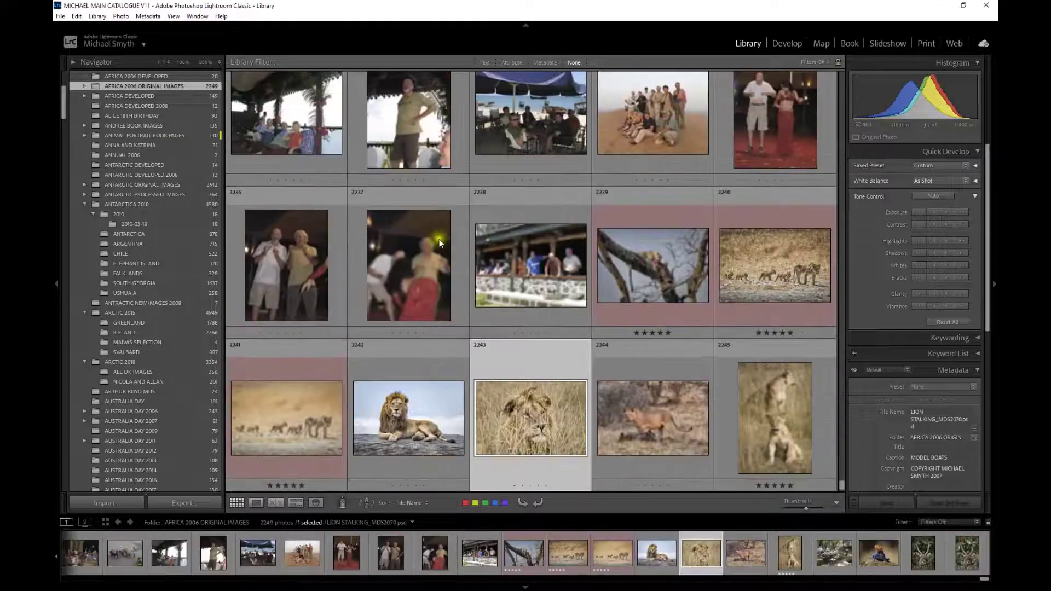
scroll(490, 344, "down", 2)
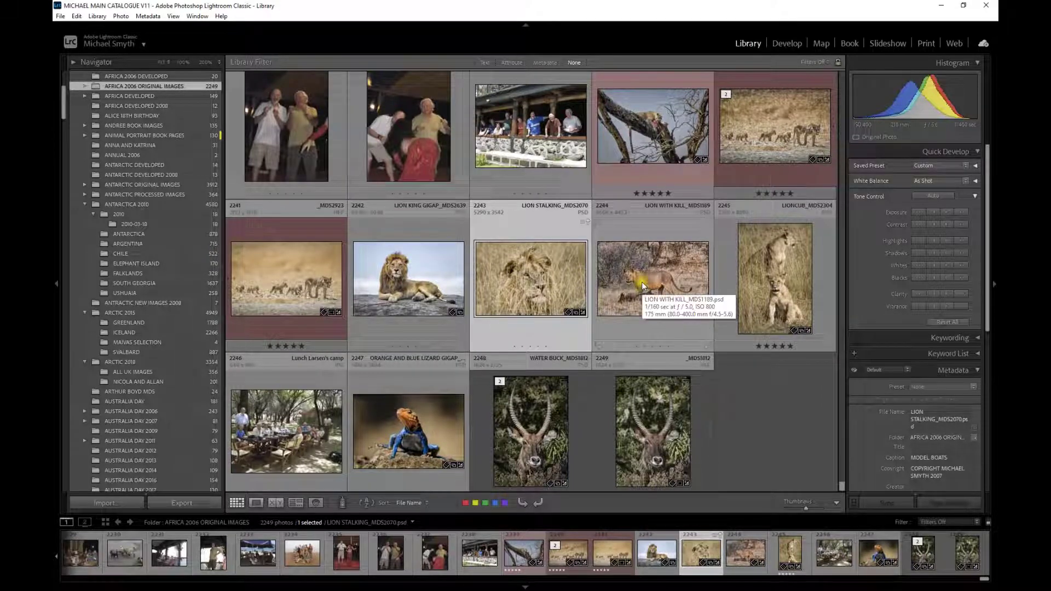
scroll(641, 290, "down", 1)
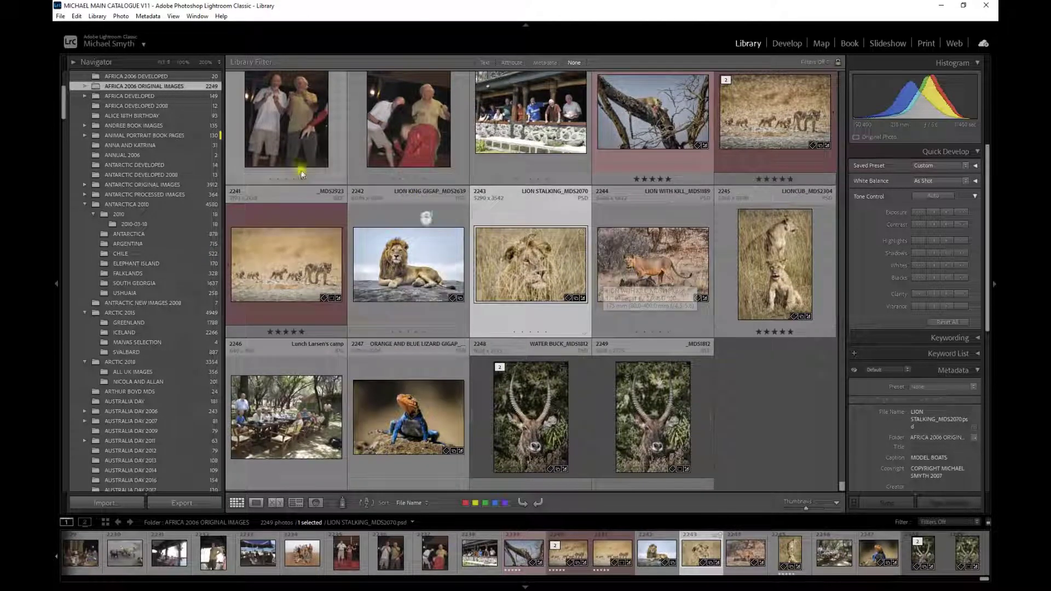
left_click(94, 17)
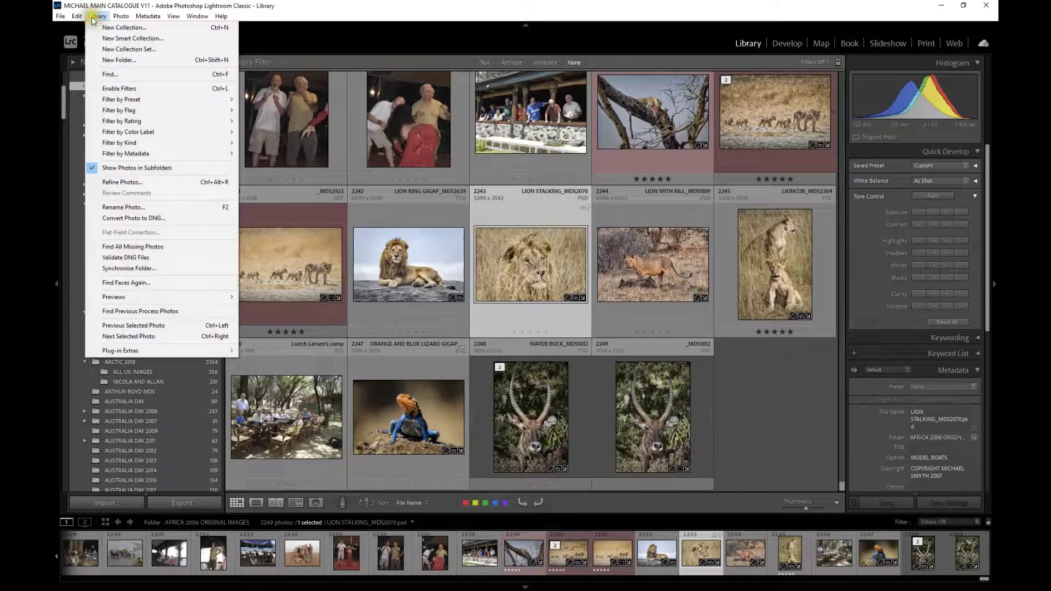
Synchronize the folder with Import new photos, adding LION STALKING MONO_MDS2070.psd (2250 photos)
left_click(116, 270)
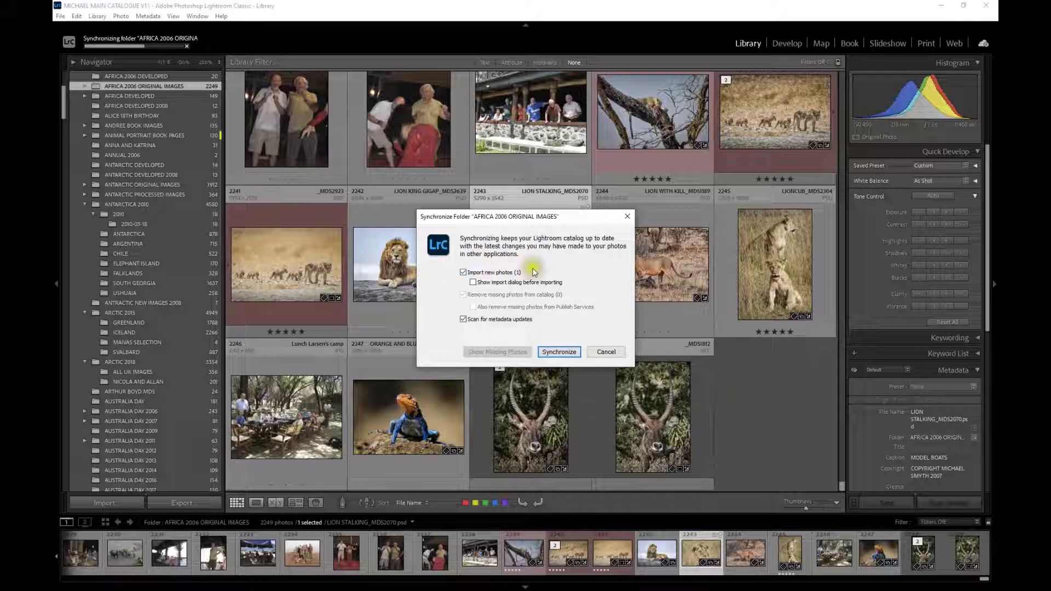
left_click(557, 352)
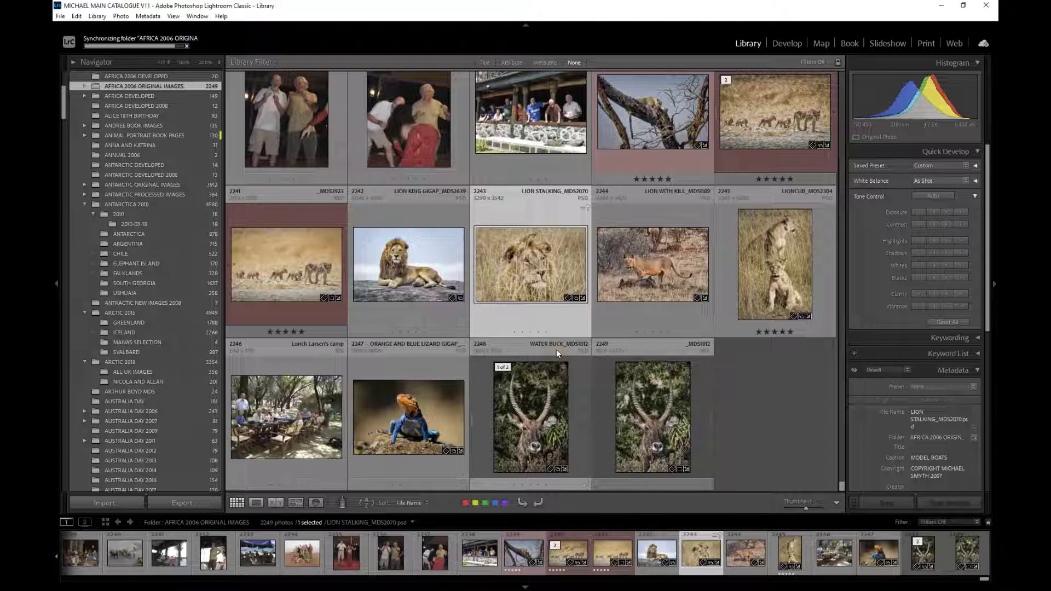
left_click(536, 317)
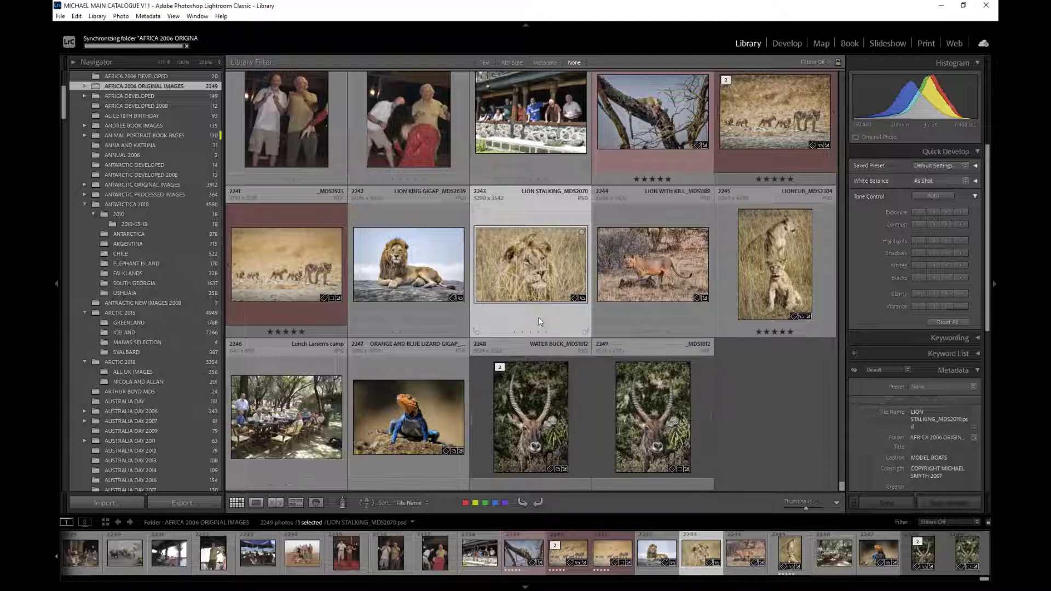
left_click(545, 281)
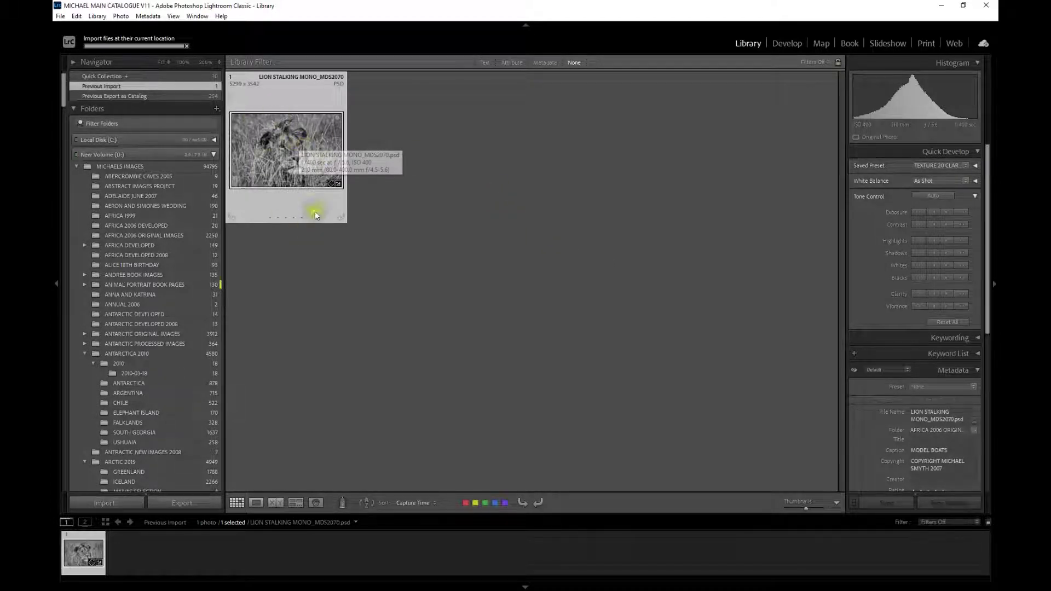
Go to the AFRICA 2006 ORIGINAL IMAGES folder holding the LION STALKING MONO photo
right_click(288, 157)
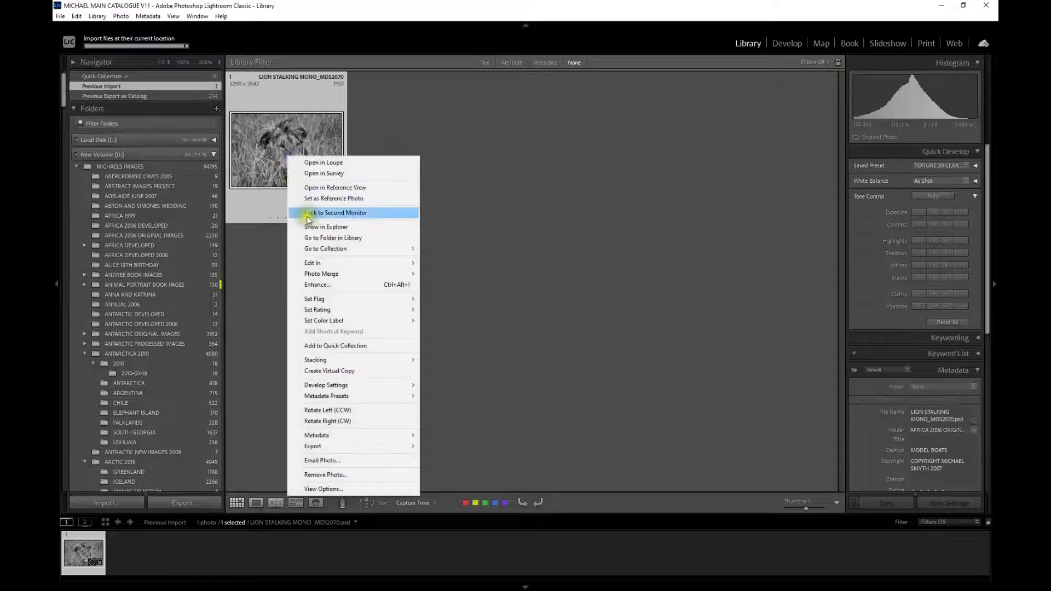
left_click(321, 239)
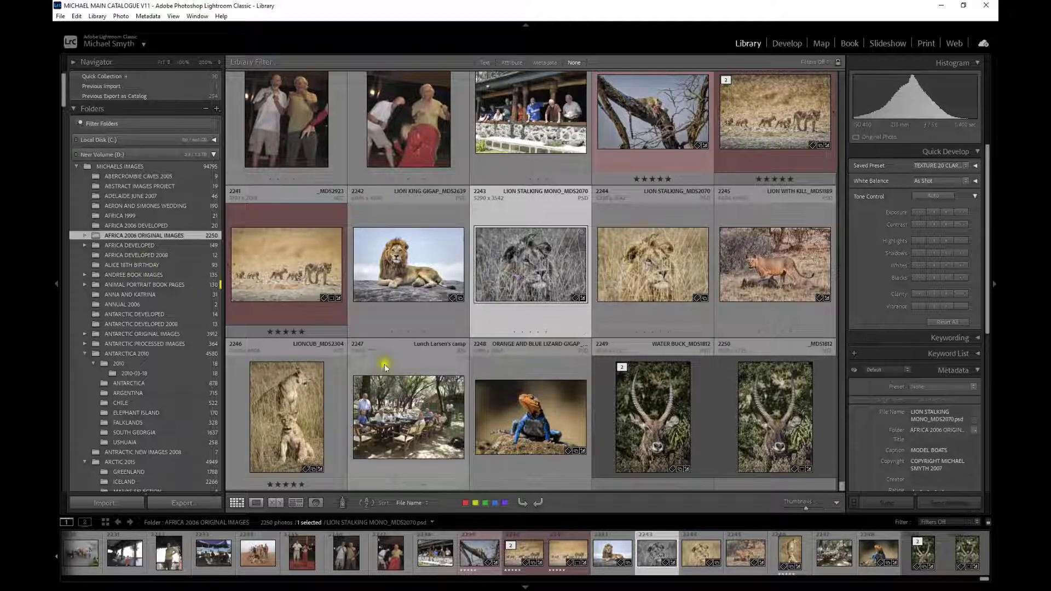
scroll(146, 246, "down", 10)
scroll(145, 245, "down", 15)
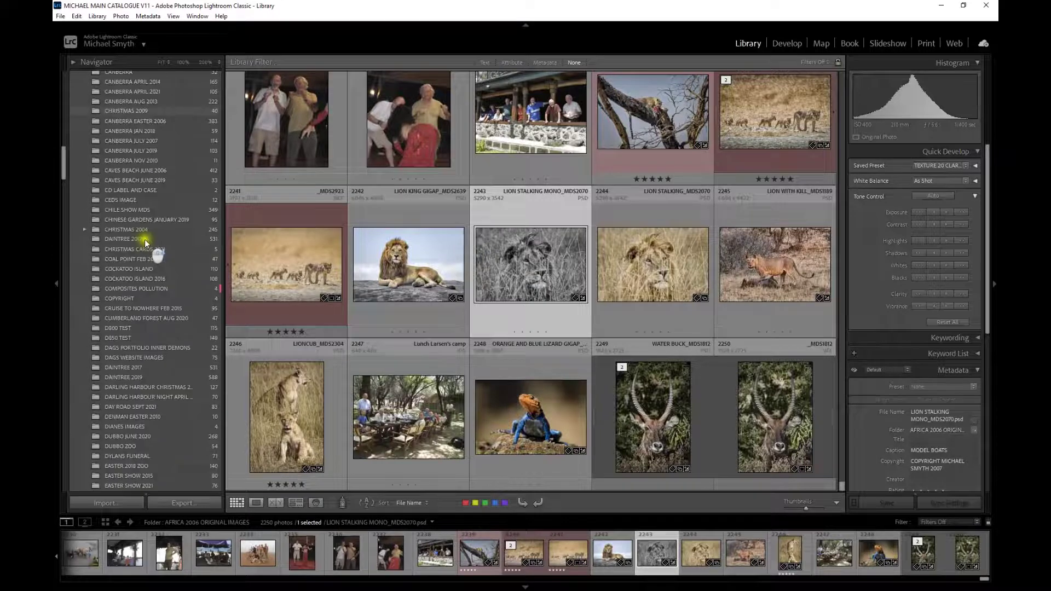
scroll(141, 229, "down", 15)
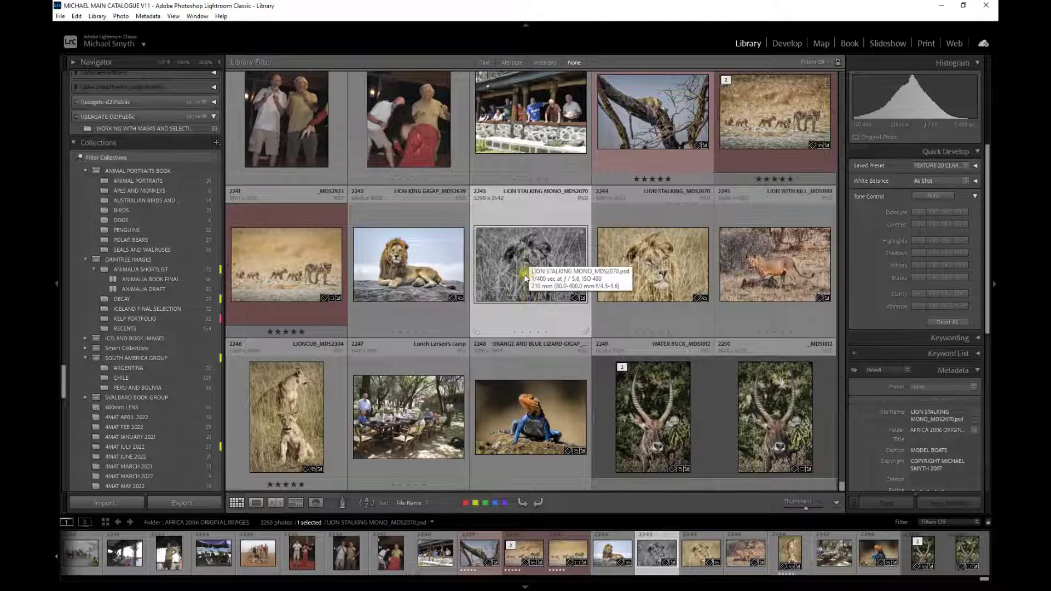
Check which collections hold the colour lion photo, then drag the mono photo onto the collections list
left_click_drag(524, 275, 150, 189)
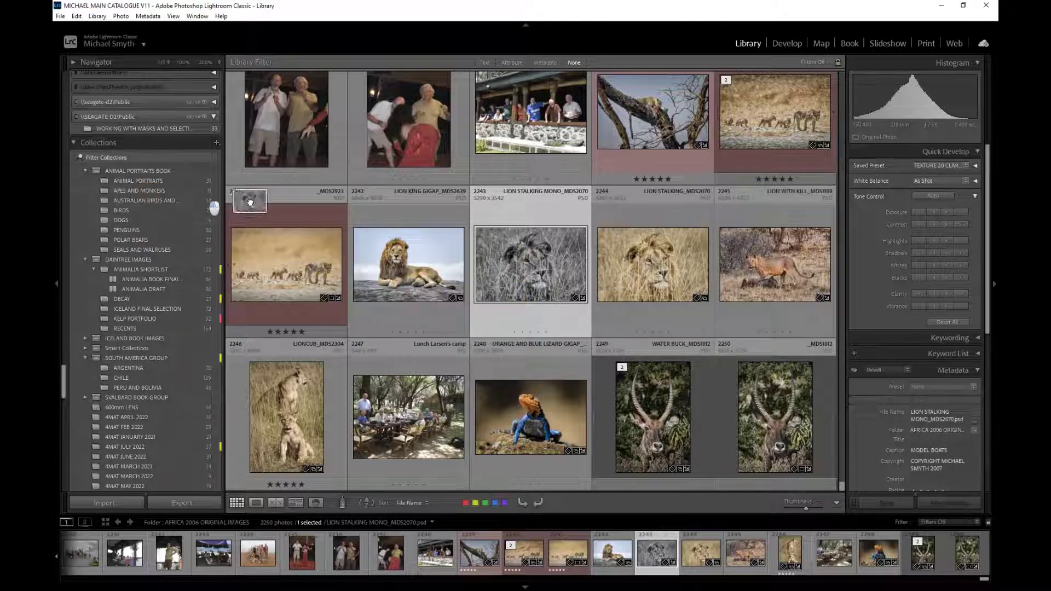
right_click(631, 251)
mouse_move(667, 348)
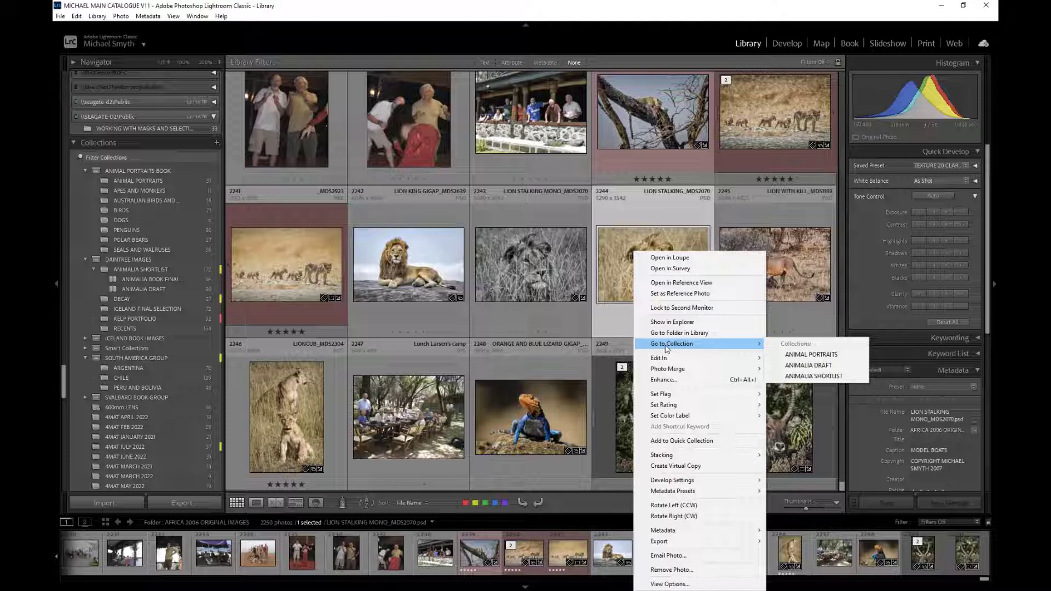
left_click(515, 255)
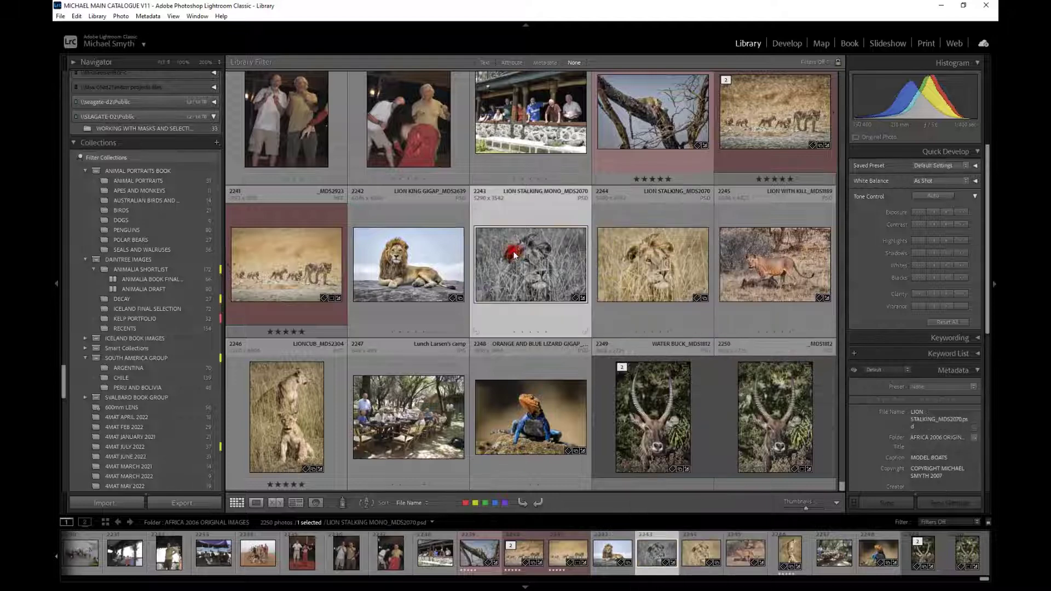
left_click_drag(514, 256, 169, 270)
Add LION STALKING MONO to ANIMALIA SHORTLIST and place it right after the colour version
left_click(170, 270)
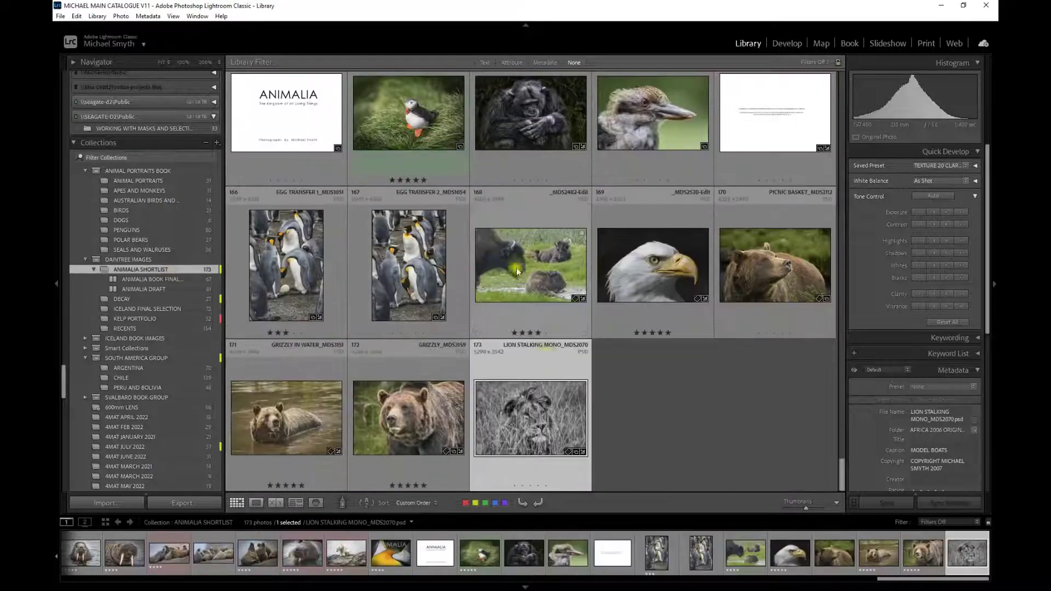
mouse_move(539, 422)
left_mouse_down()
mouse_move(445, 48)
mouse_move(453, 87)
mouse_move(463, 67)
mouse_move(462, 158)
left_mouse_up()
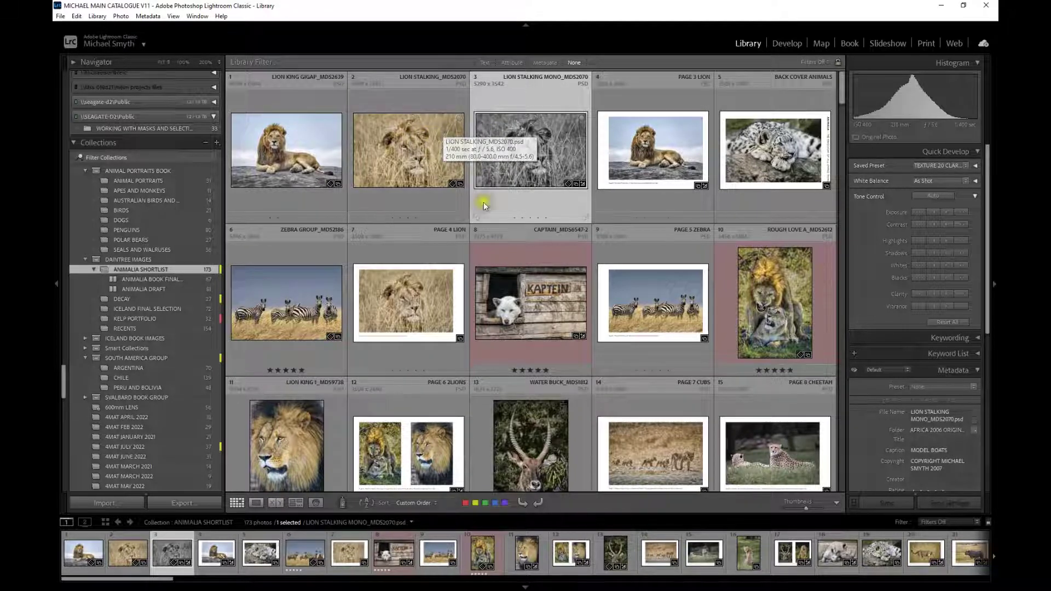
left_click(420, 156)
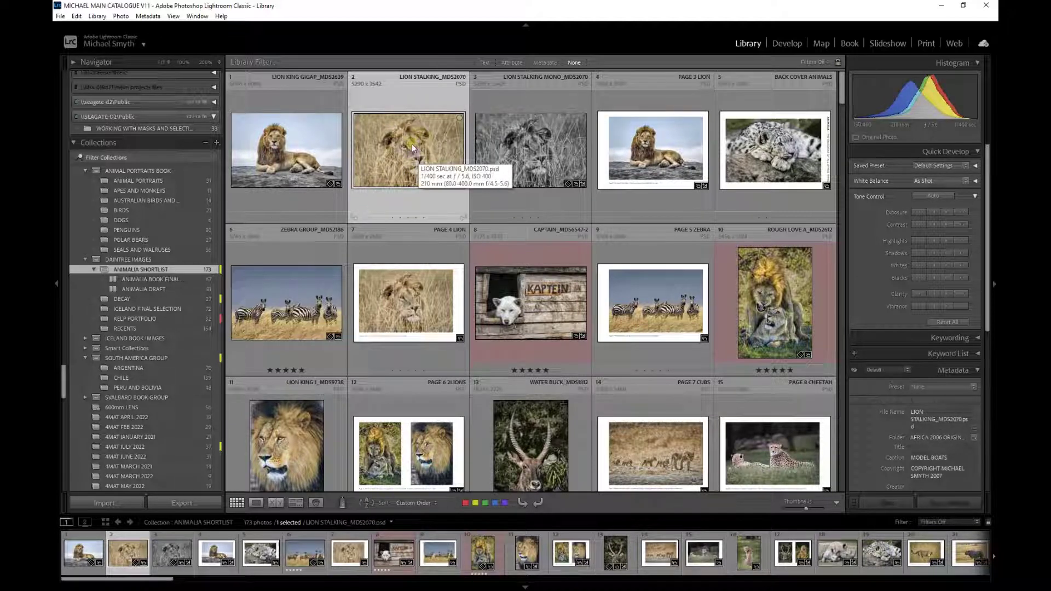
Send the colour LION STALKING photo to Adobe Photoshop 2022 for editing
right_click(411, 143)
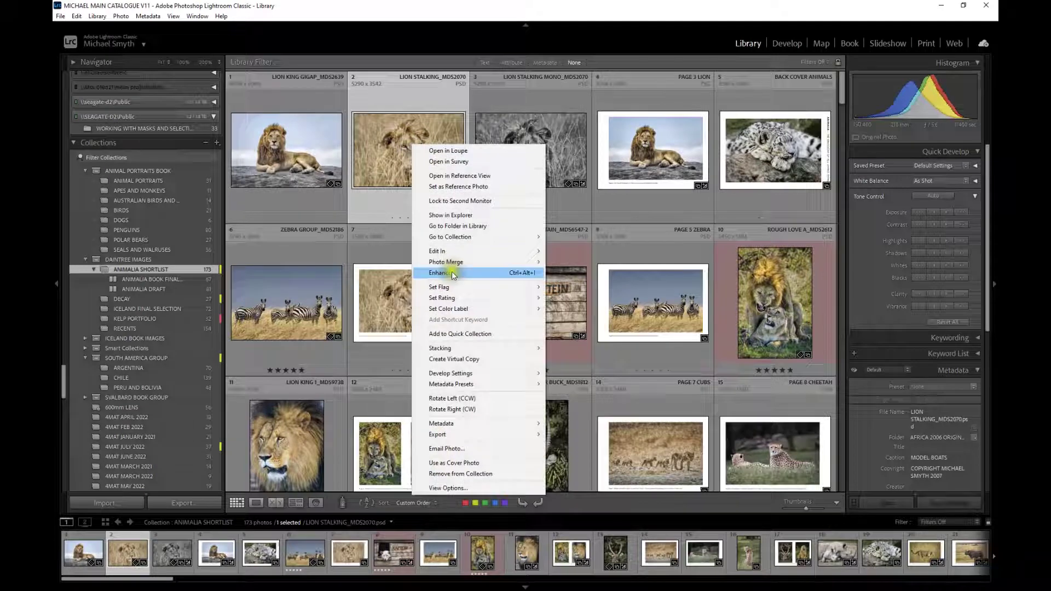
mouse_move(526, 251)
left_click(602, 251)
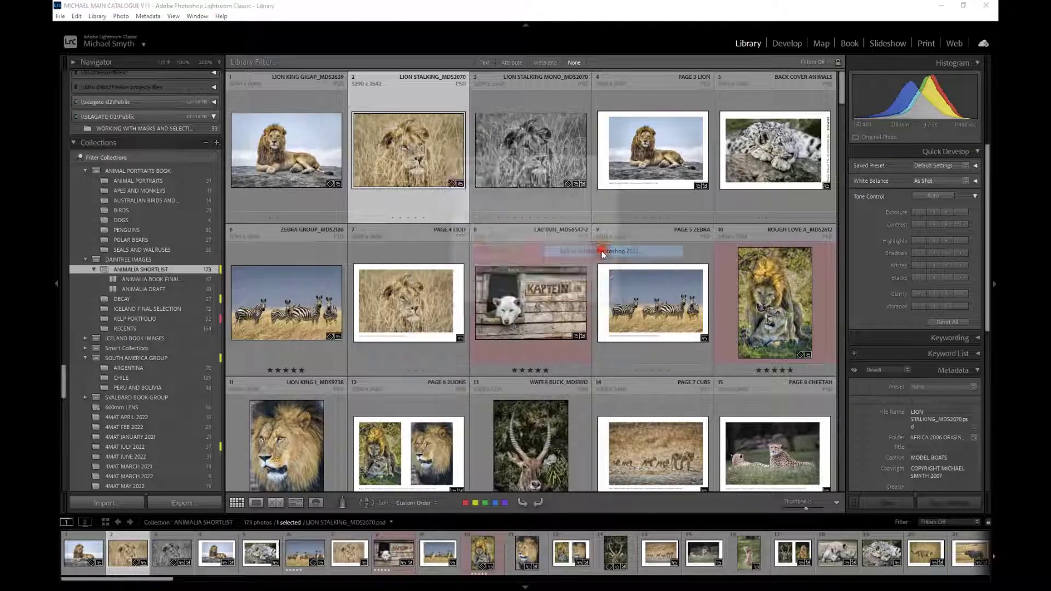
Edit the original colour lion PSD, add a Hue/Saturation layer with raised saturation, and save
left_click(550, 288)
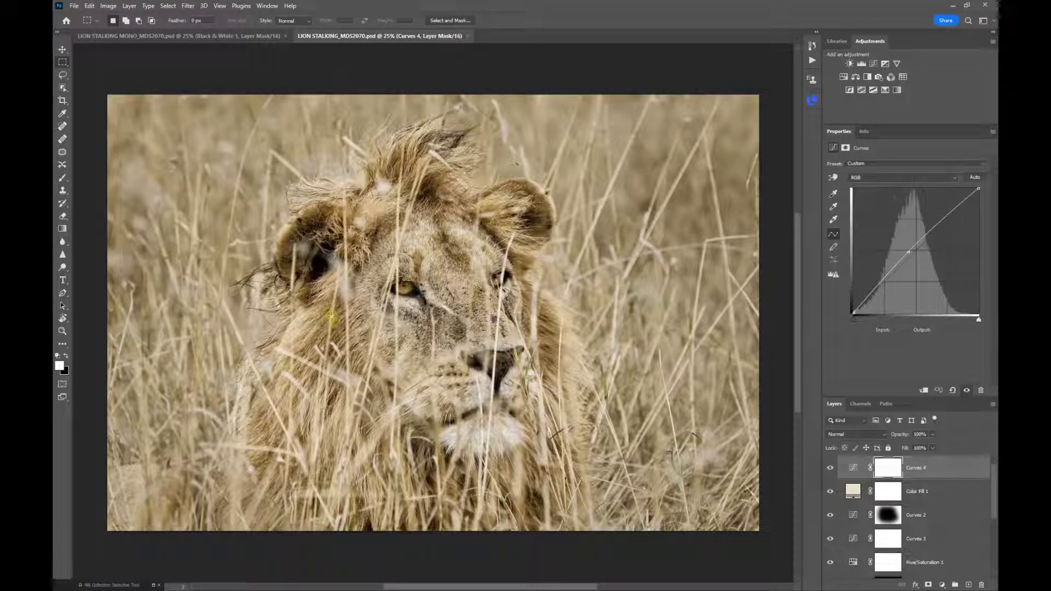
left_click(848, 79)
left_click_drag(906, 223, 928, 221)
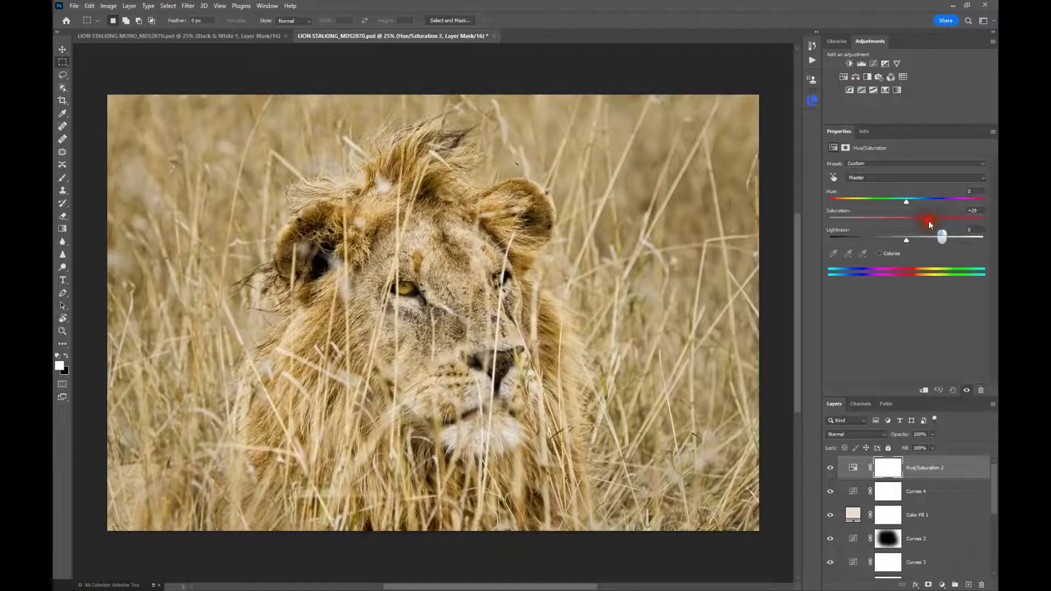
left_click(78, 8)
left_click(82, 112)
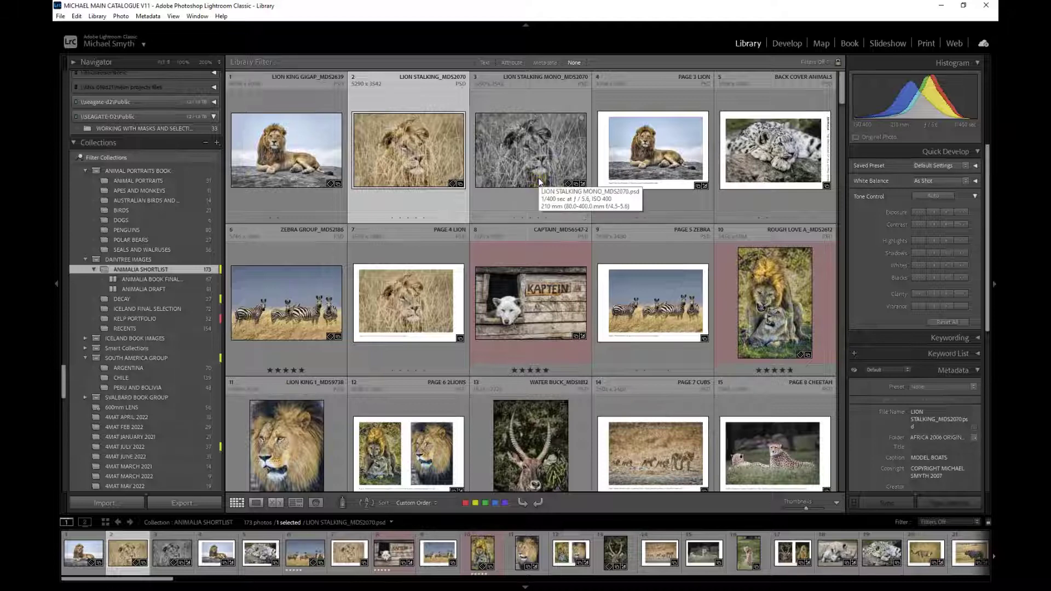
Return to LION STALKING_MDS2070.psd in Photoshop, showing its Hue/Saturation 2 layer at Saturation +29
key("ctrl+u")
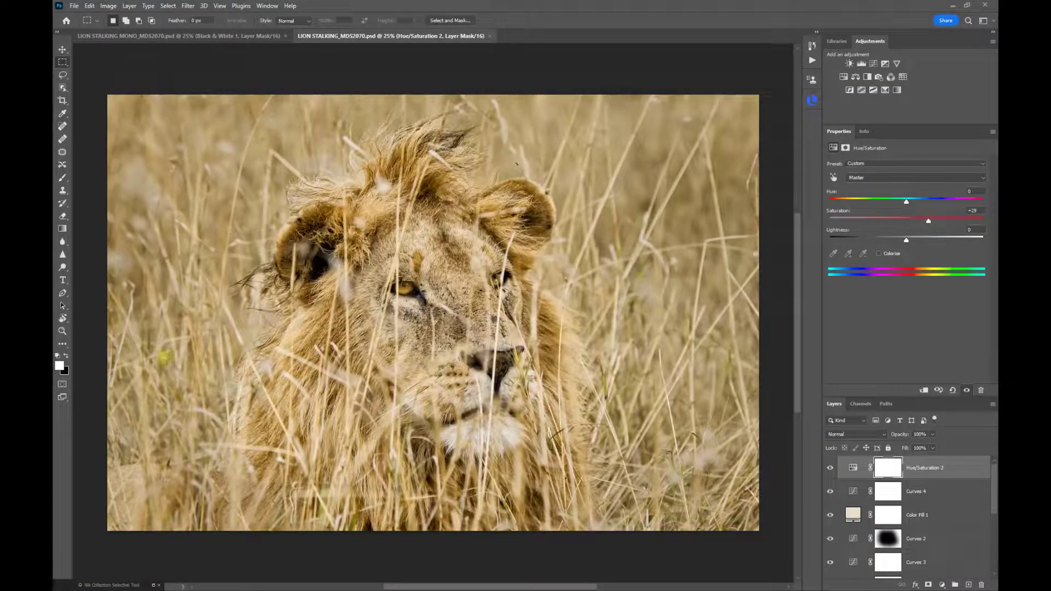
Delete the Hue/Saturation 2 layer and re-save the lion PSD, overriding the on-disk change warning
left_click_drag(955, 469, 984, 585)
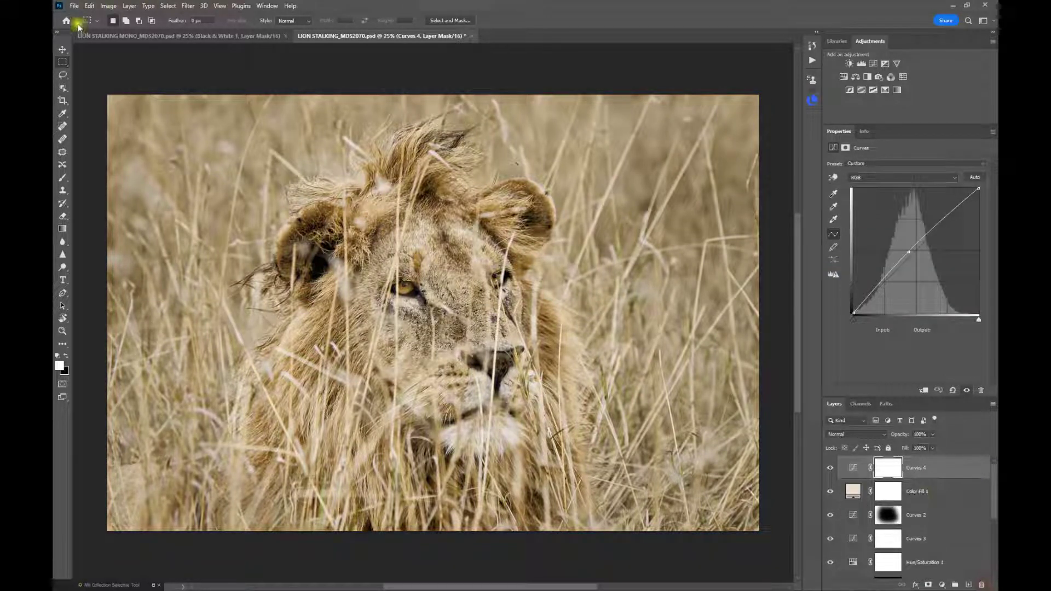
left_click(73, 6)
left_click(82, 116)
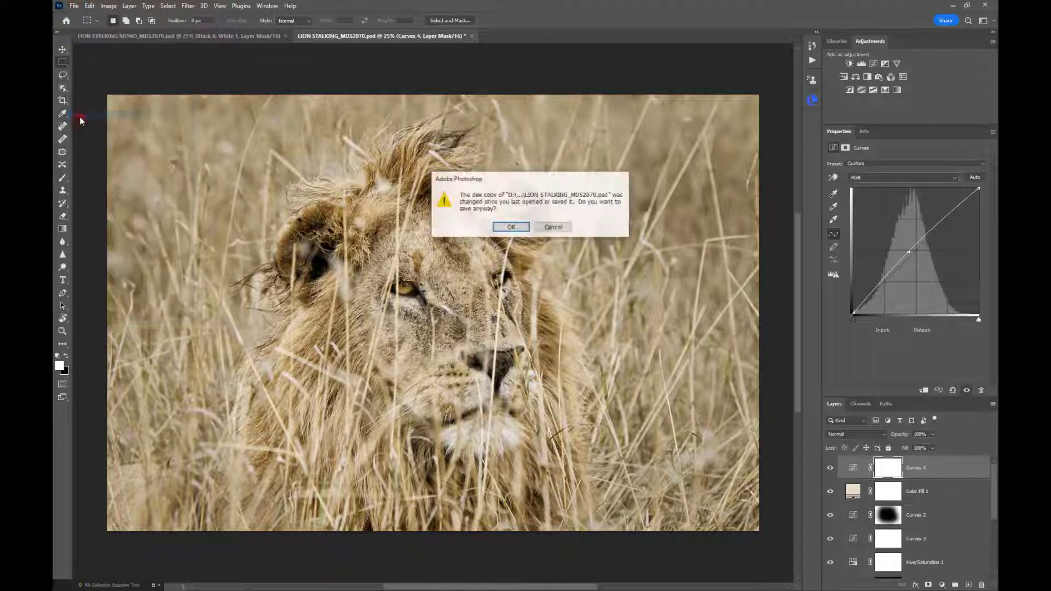
left_click(511, 229)
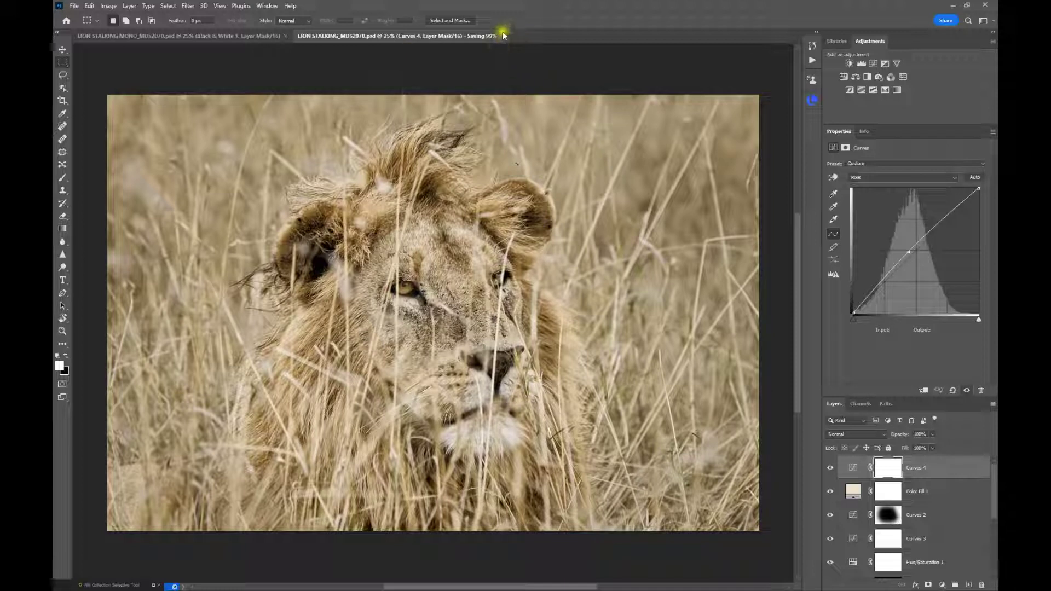
Close both lion documents and return to the Lightroom shortlist at the CAPTAIN dog photo
left_click(467, 36)
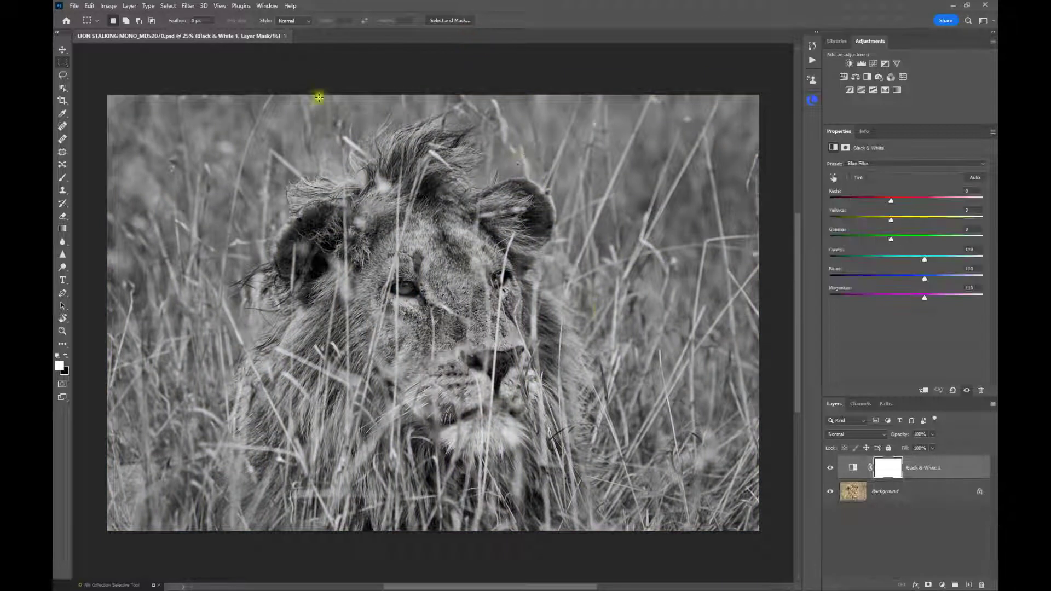
left_click(285, 36)
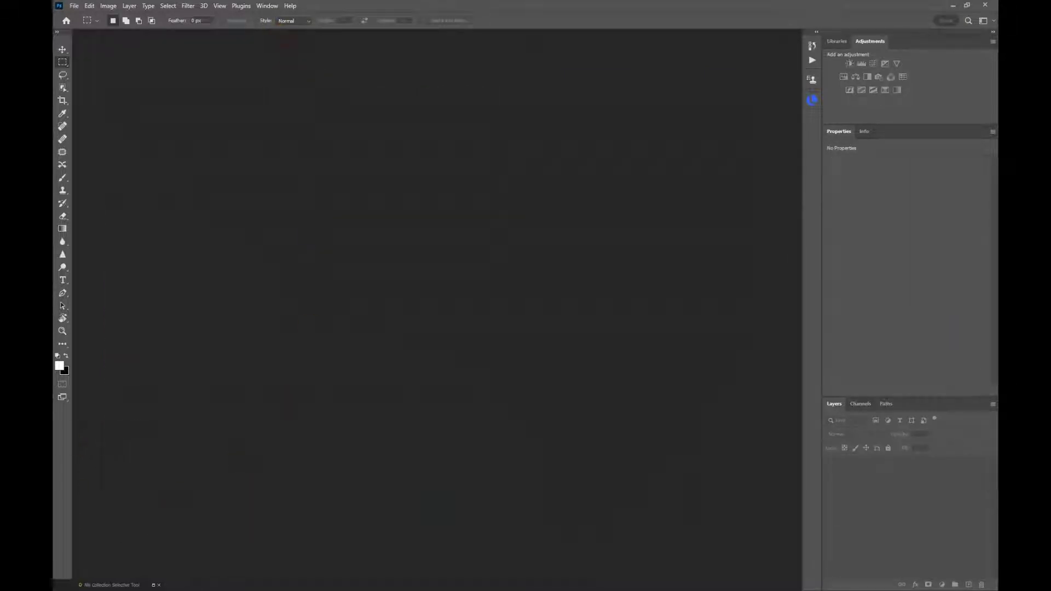
key("alt+Tab")
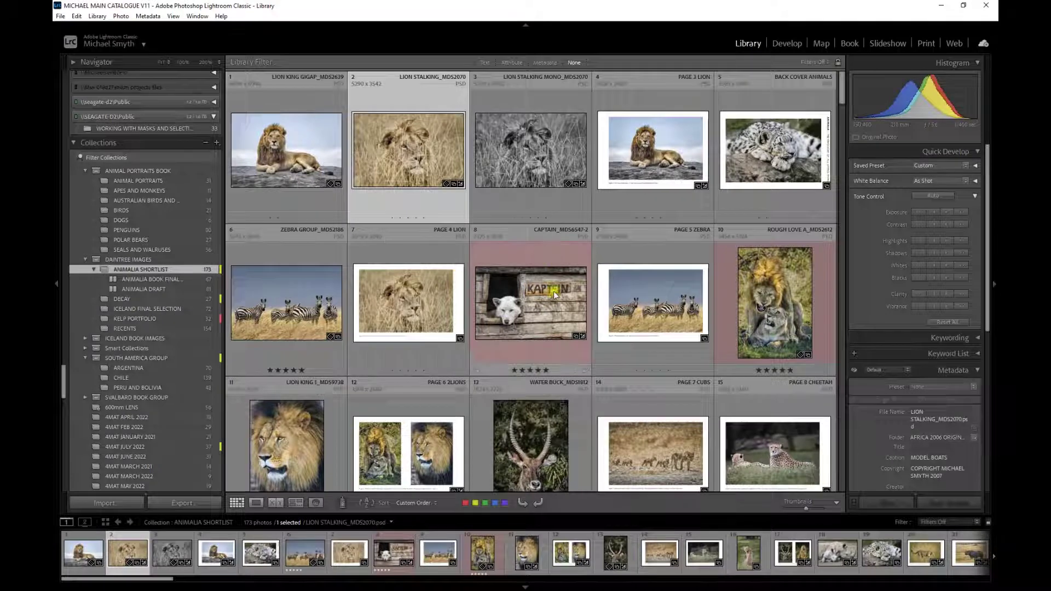
right_click(529, 304)
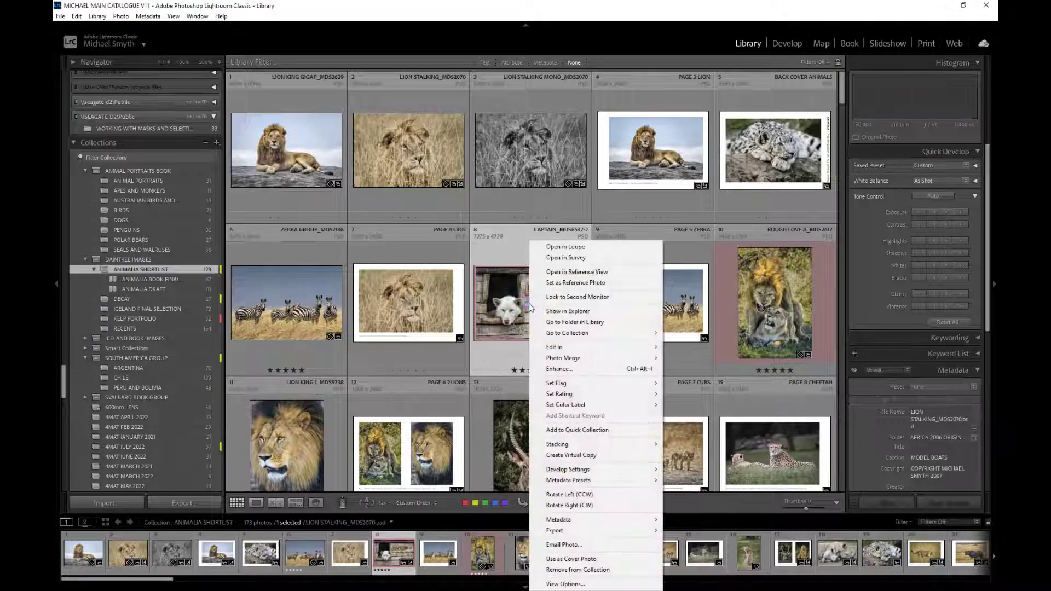
Choose Edit in Adobe Photoshop 2022 for the CAPTAIN dog photo, selecting Edit Original
mouse_move(550, 350)
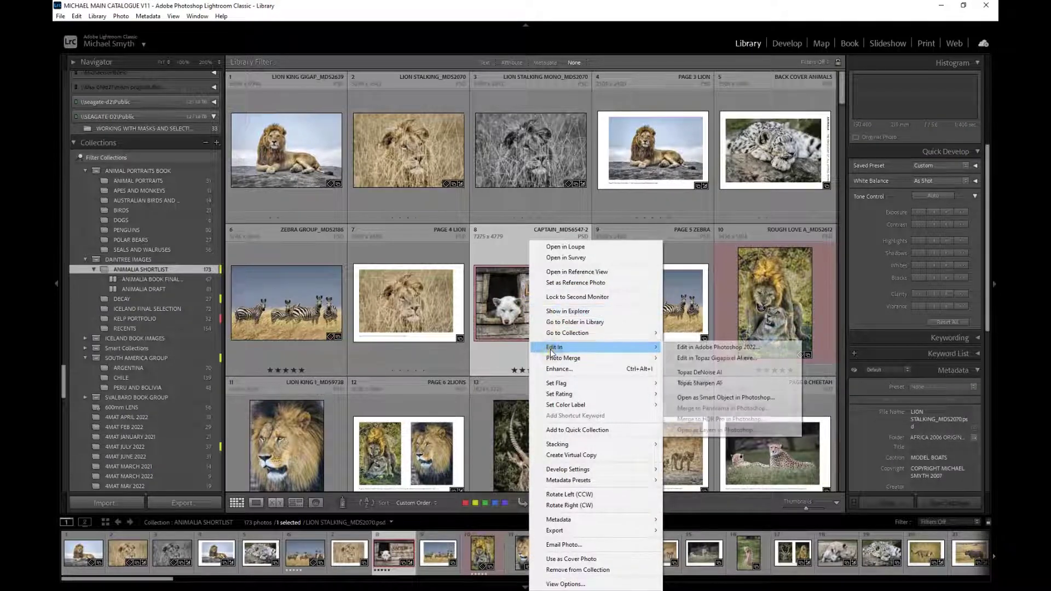
left_click(706, 348)
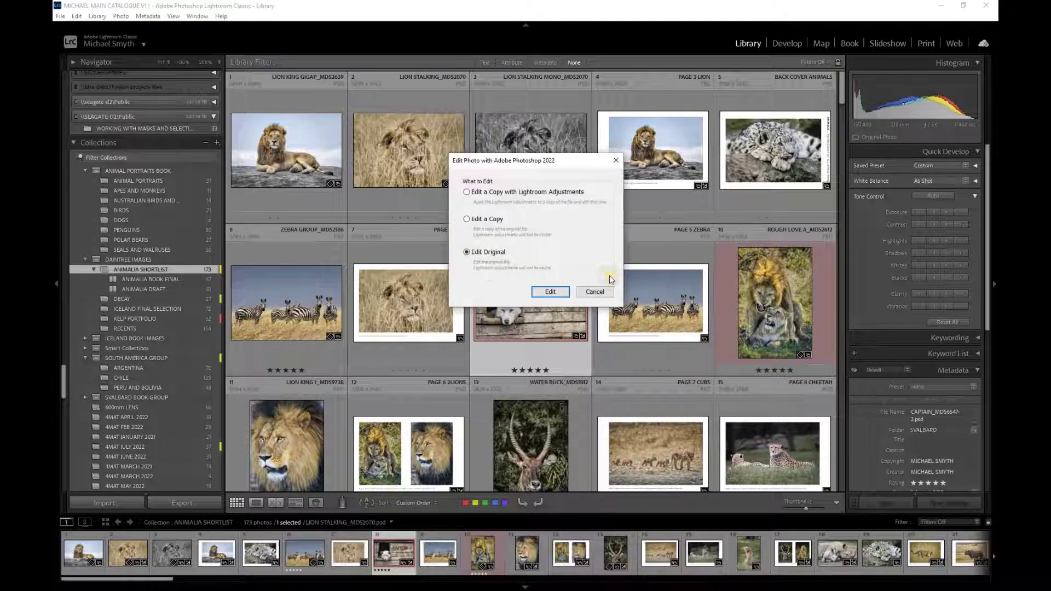
left_click(504, 280)
Open the original CAPTAIN PSD and add a Black & White adjustment layer above Curves 1
left_click(550, 291)
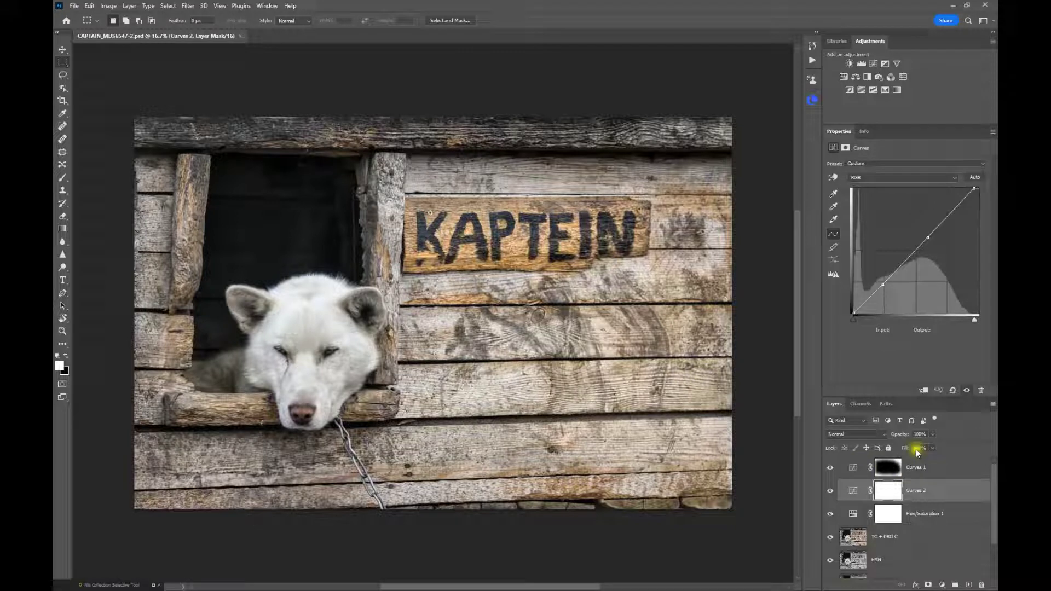
left_click(964, 469)
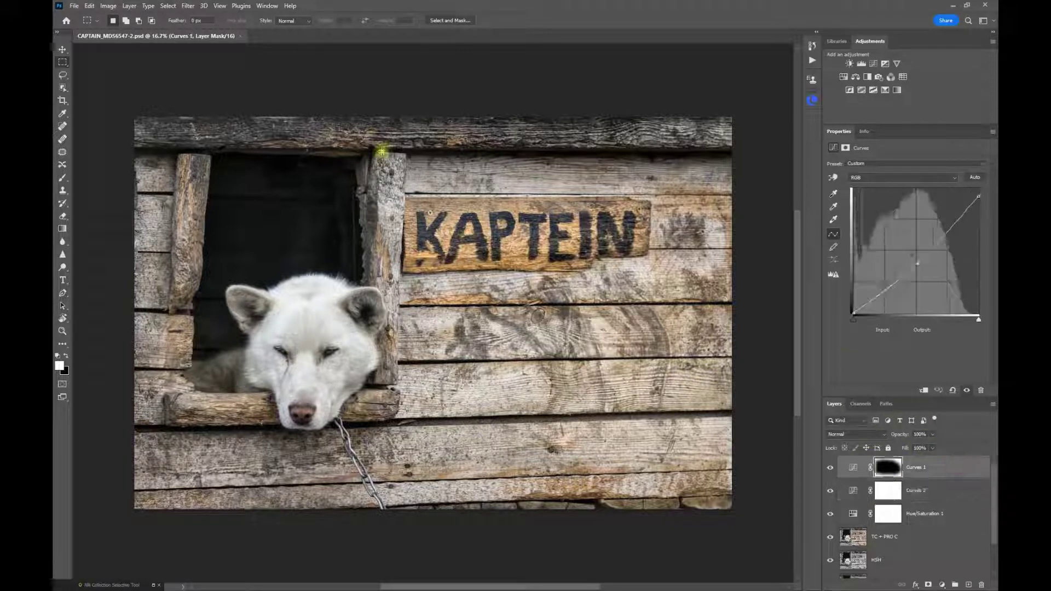
left_click(867, 76)
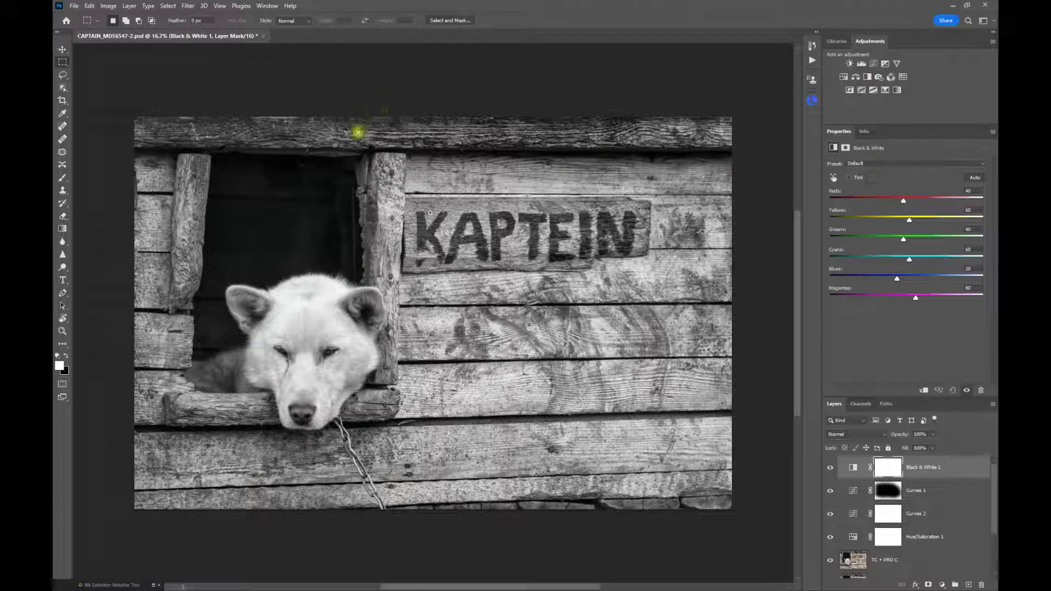
left_click(74, 6)
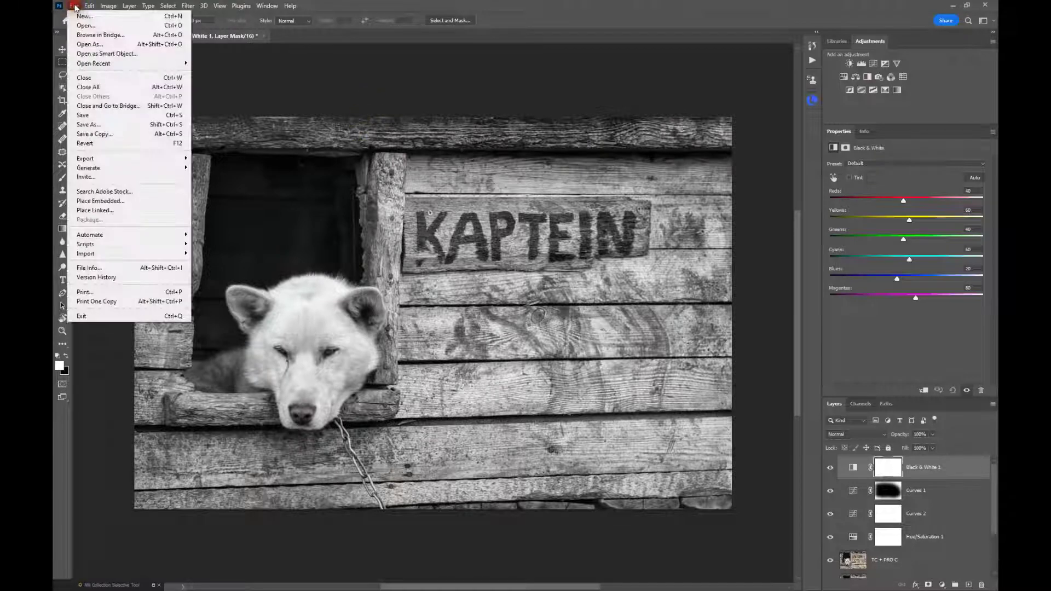
Save the monochrome dog image as CAPTAIN MONO_MDS6547-2.psd
left_click(87, 125)
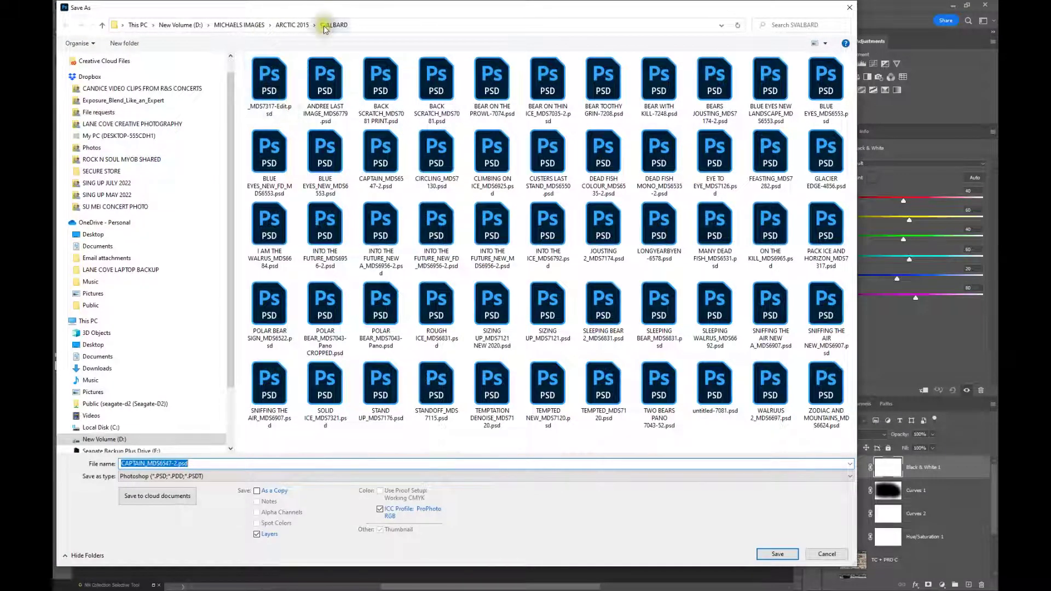
left_click(149, 466)
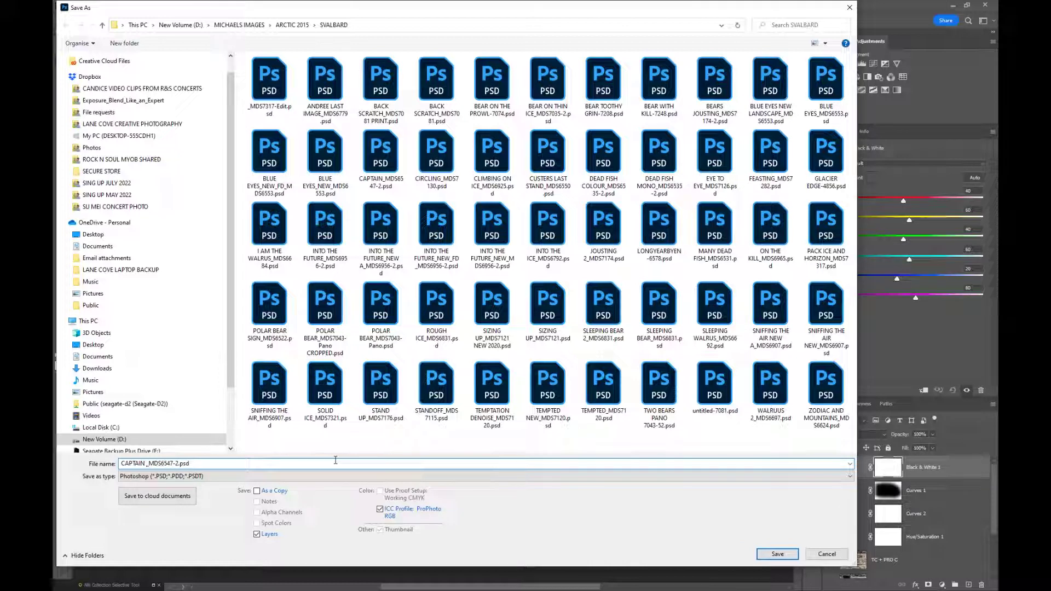
type("MONO")
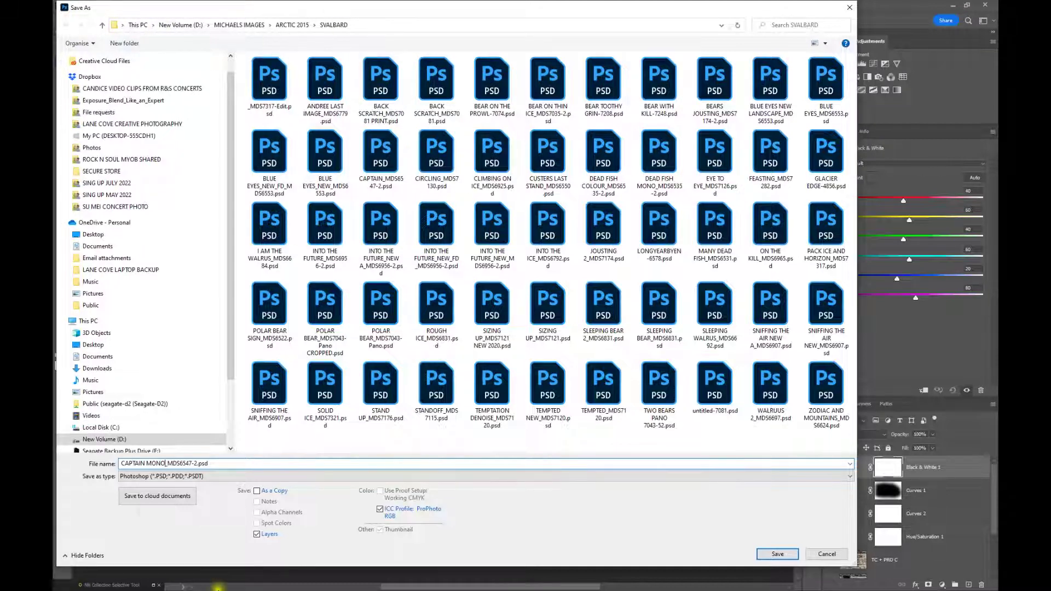
left_click(788, 555)
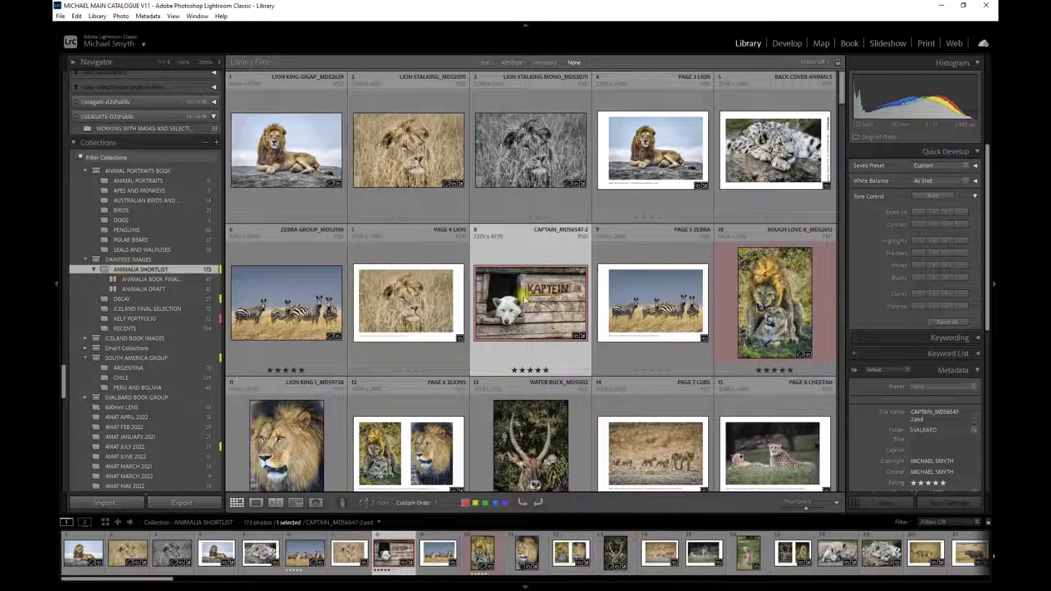
Finish saving CAPTAIN MONO, then return to the ANIMALIA SHORTLIST grid at the colour CAPTAIN photo
left_click(557, 307)
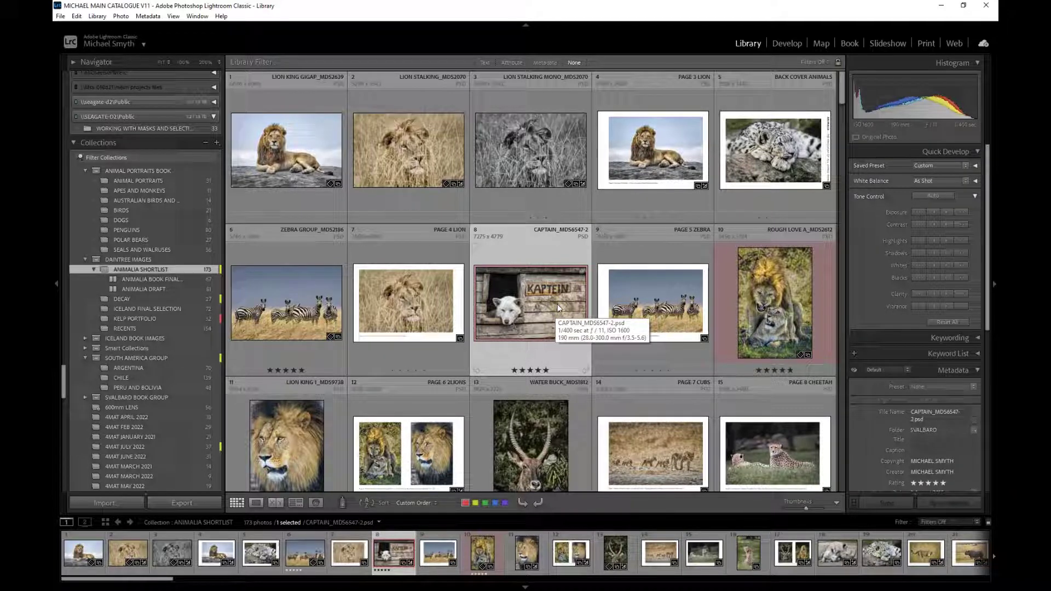
left_click(555, 305)
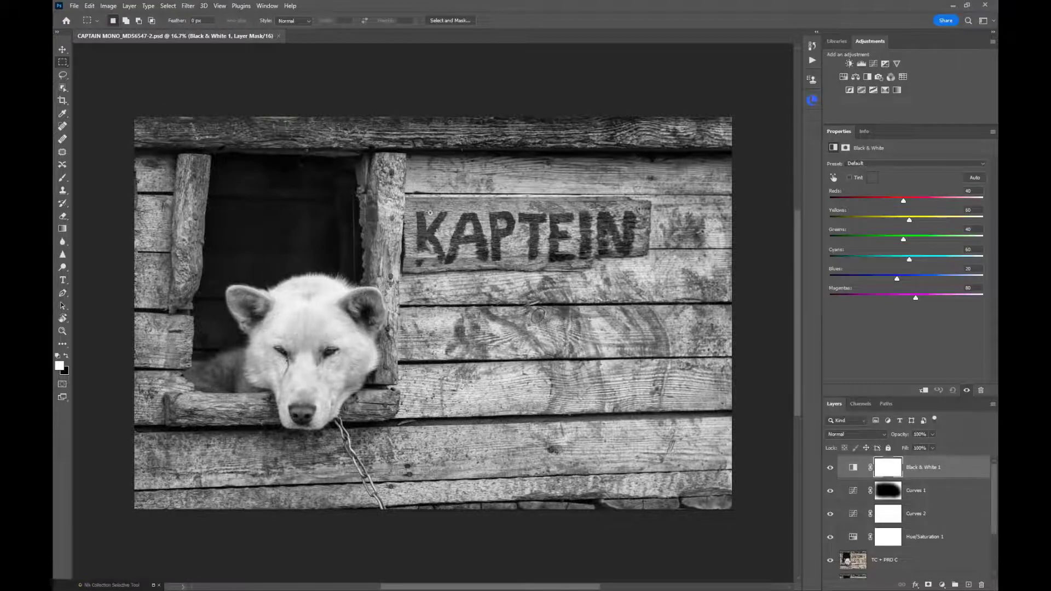
key("alt+Tab")
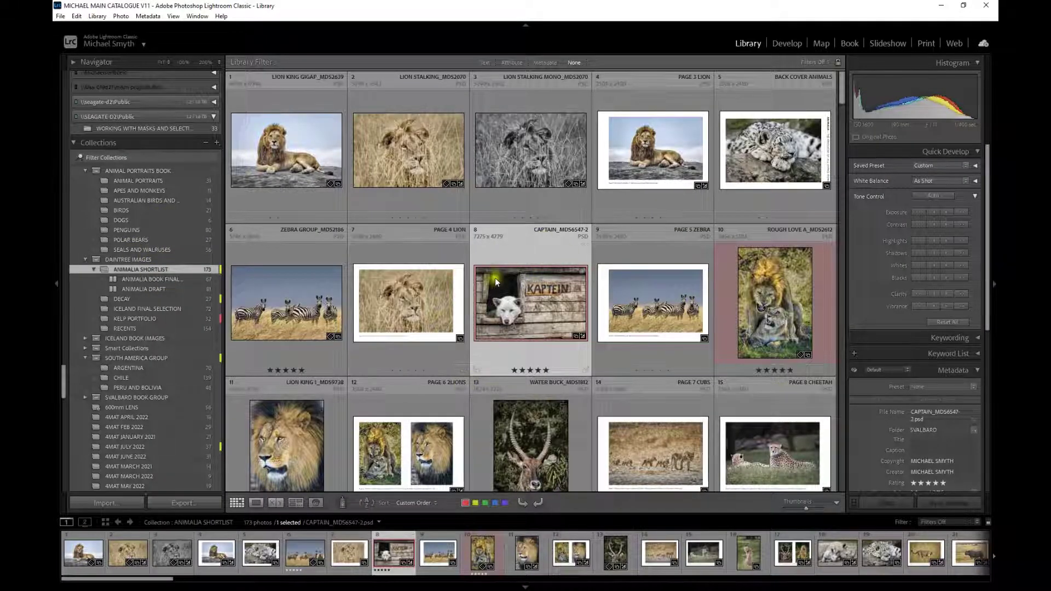
right_click(520, 296)
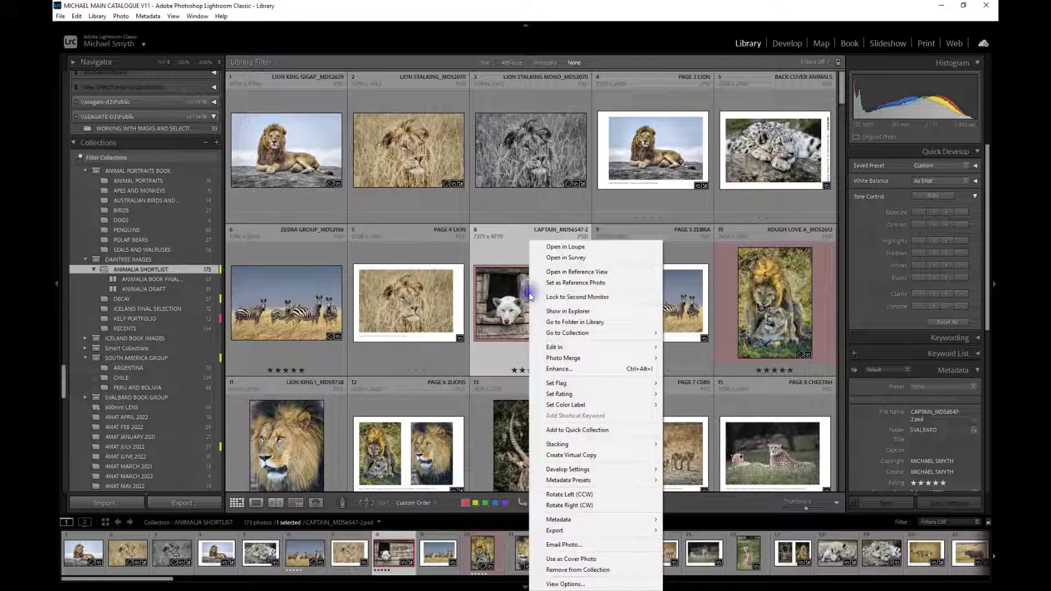
Go to the SVALBARD folder and synchronize it to import CAPTAIN MONO_MDS6547-2.psd
left_click(538, 321)
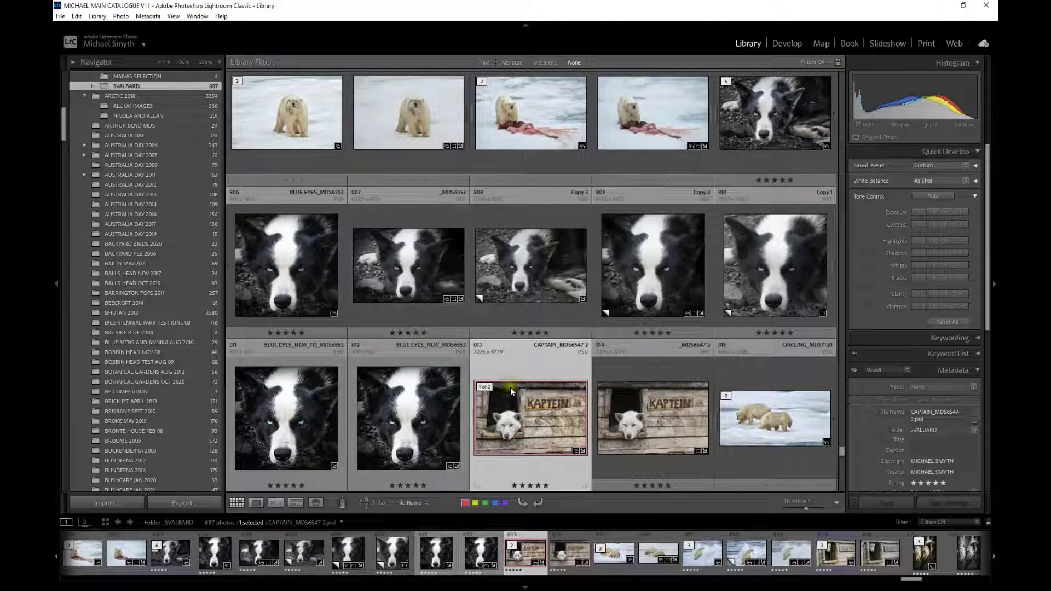
left_click(97, 16)
left_click(145, 268)
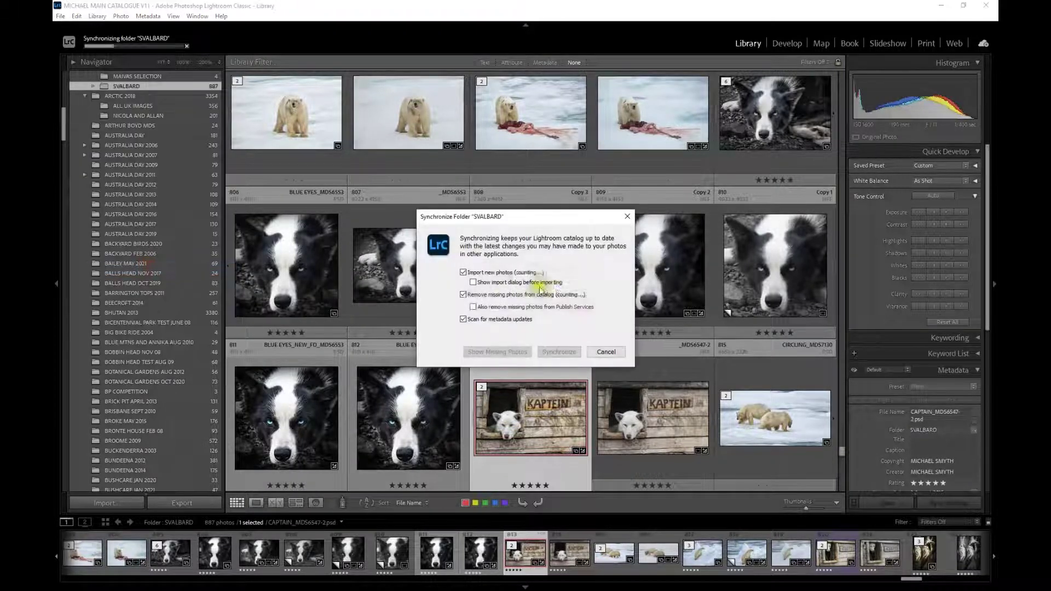
left_click(561, 351)
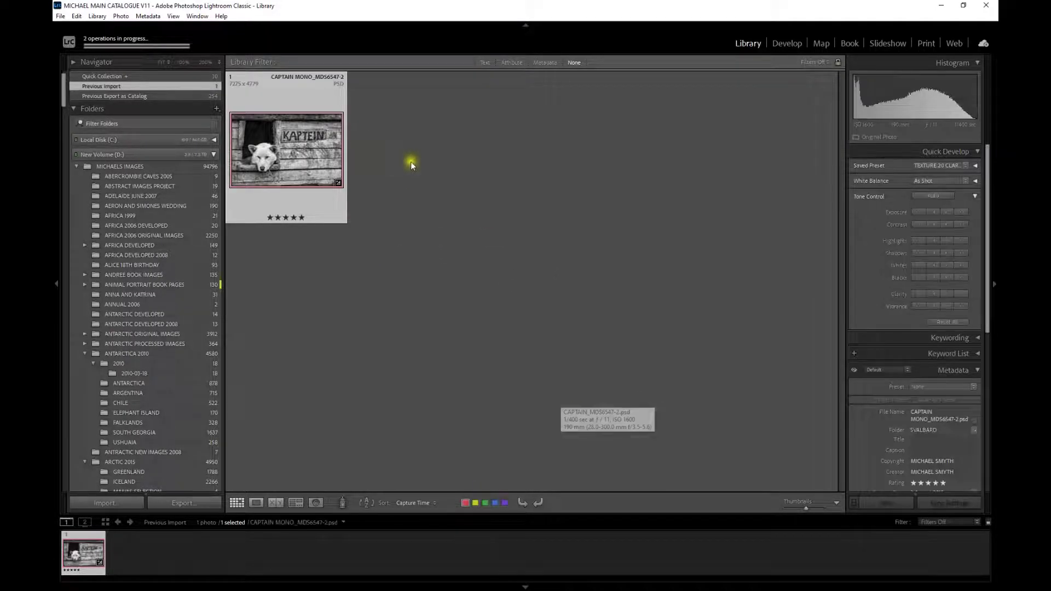
Add the CAPTAIN MONO thumbnail to the ANIMALIA SHORTLIST collection and open that collection
scroll(143, 244, "down", 10)
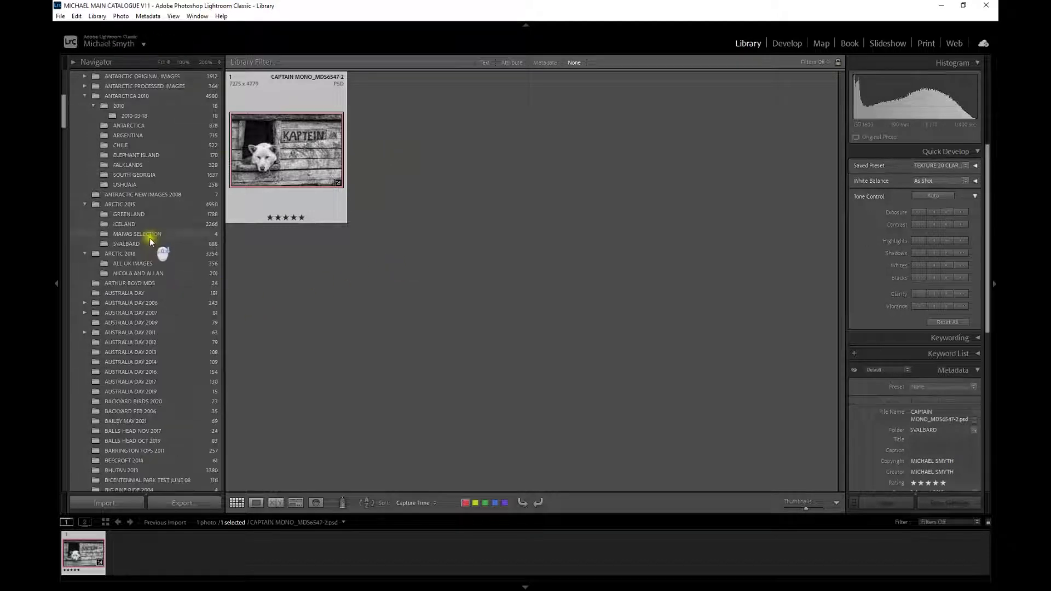
scroll(148, 236, "down", 20)
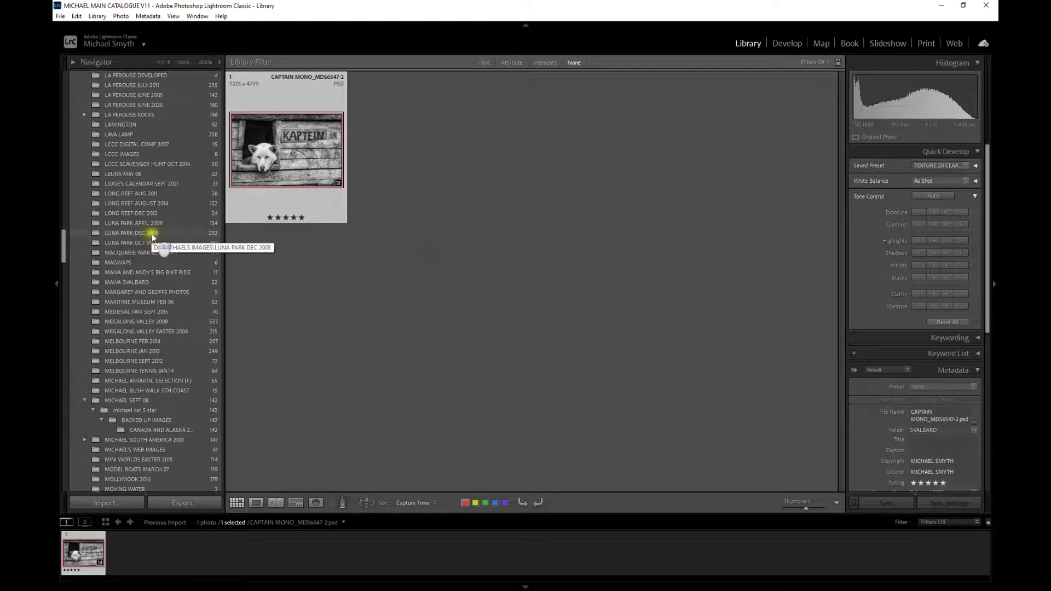
scroll(151, 235, "down", 15)
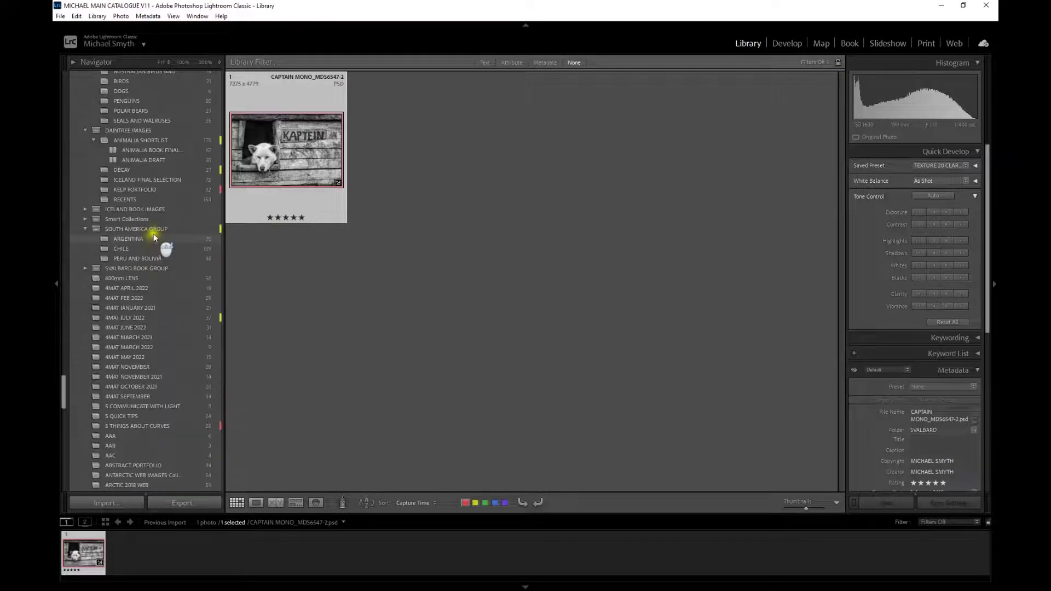
left_click_drag(296, 153, 143, 141)
left_click(140, 140)
Move CAPTAIN MONO to eighth place, right before the colour CAPTAIN version
left_click_drag(664, 424, 472, 356)
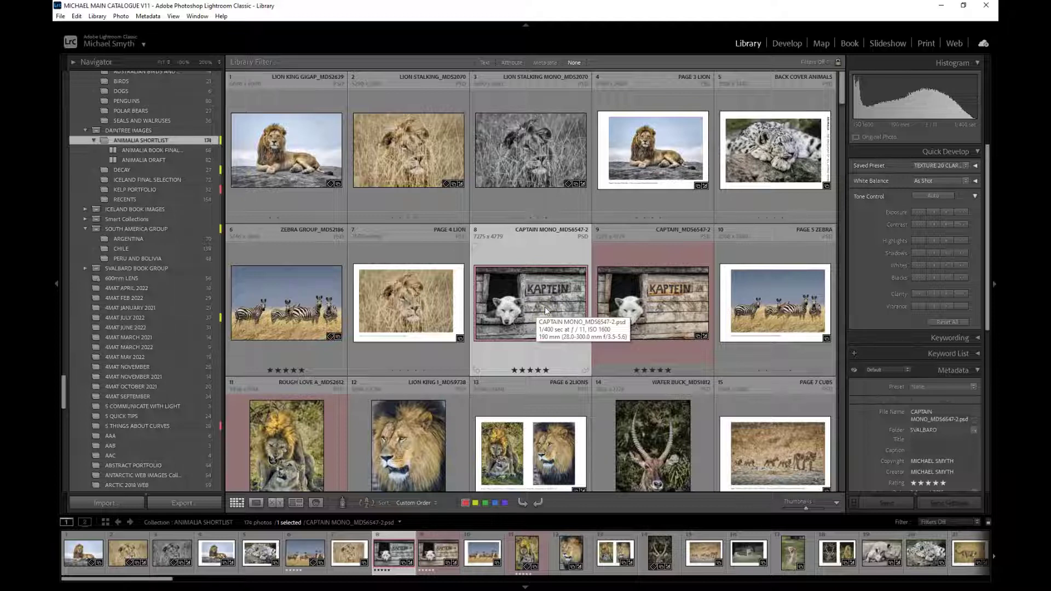
left_click(547, 307)
left_click(483, 296)
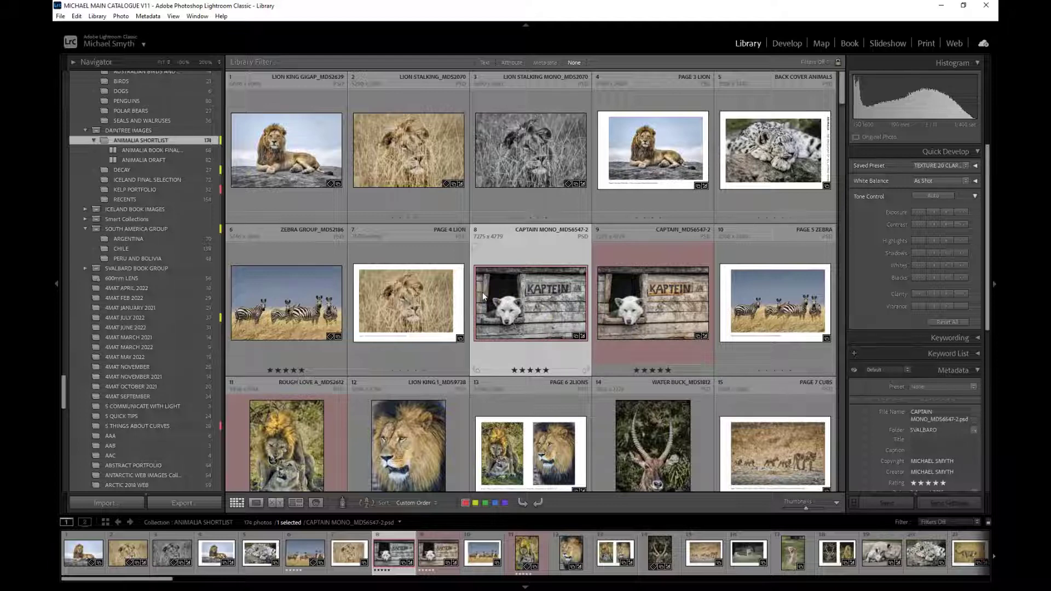
left_click(527, 306)
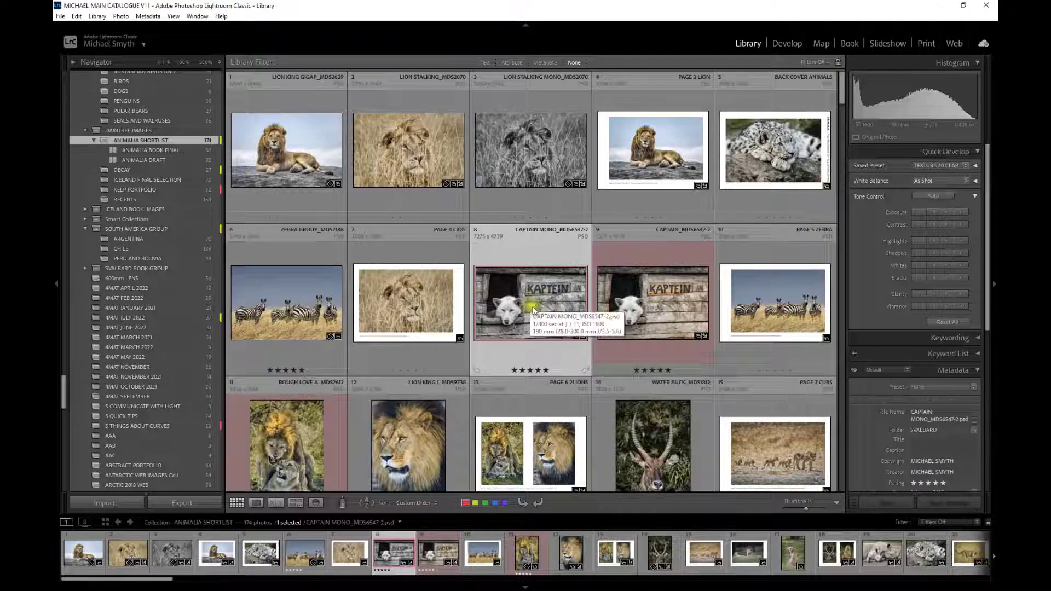
In Develop, pull CAPTAIN MONO's Tone Curve Darks down to -51 and lower the Lights
left_click(780, 39)
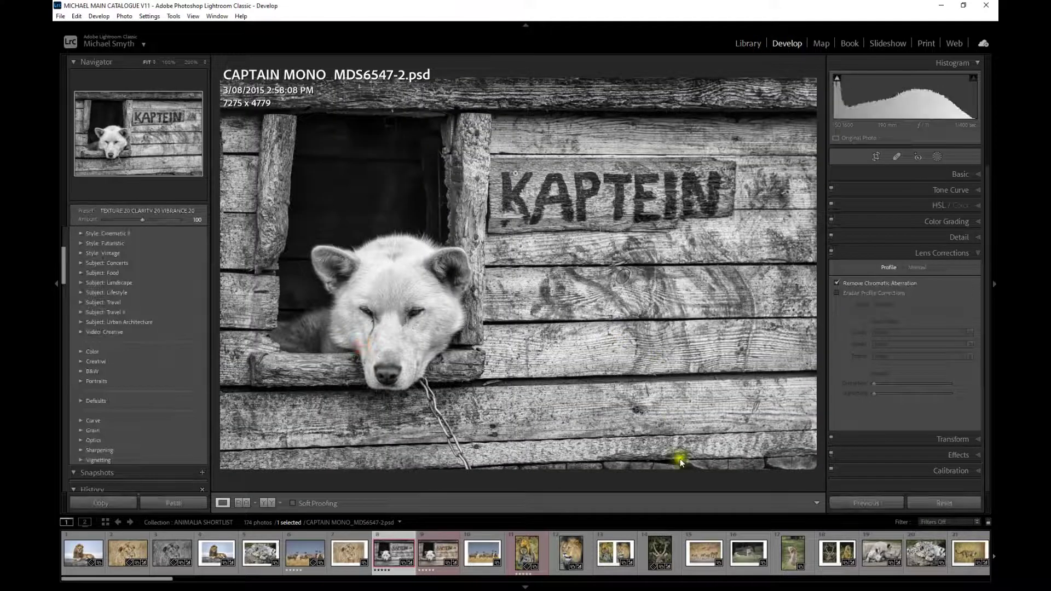
left_click(897, 190)
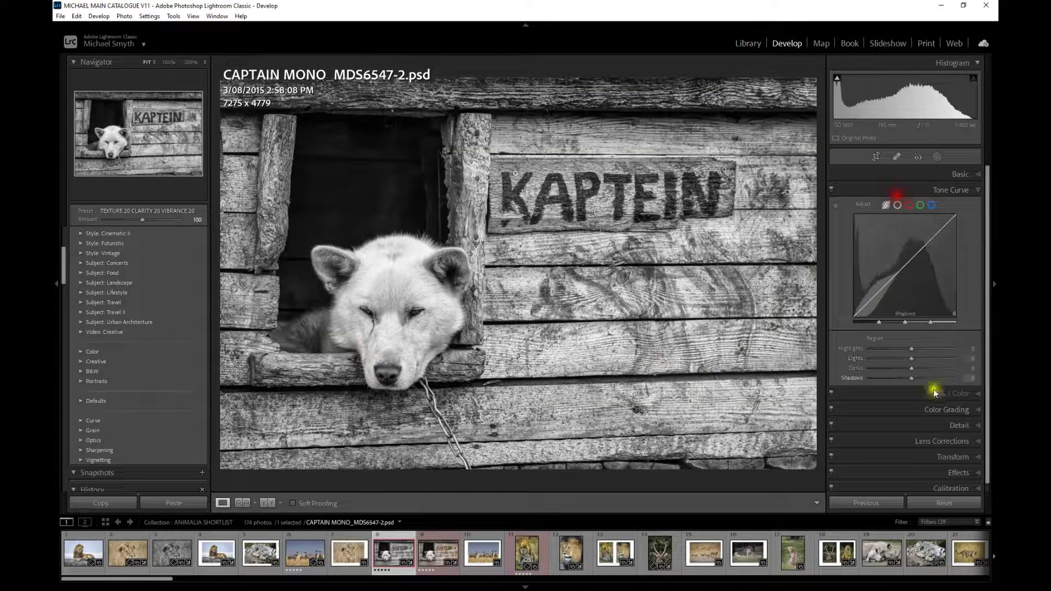
mouse_move(882, 289)
left_mouse_down()
mouse_move(892, 311)
mouse_move(876, 286)
left_mouse_up()
left_click_drag(923, 255, 955, 295)
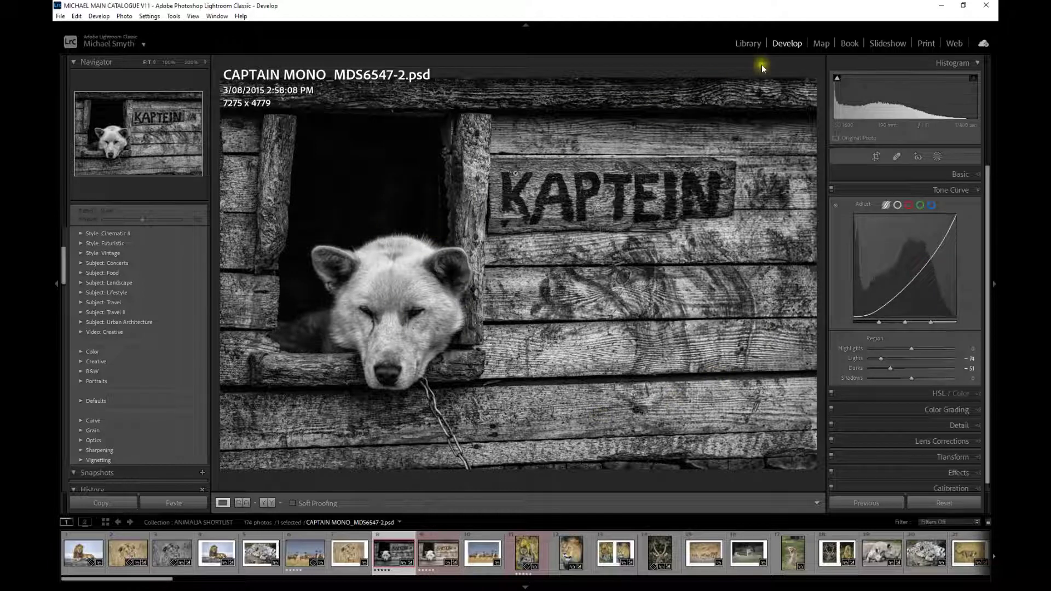
Send CAPTAIN MONO_MDS6547-2.psd to Photoshop 2022 as Edit a Copy with Lightroom Adjustments
right_click(430, 221)
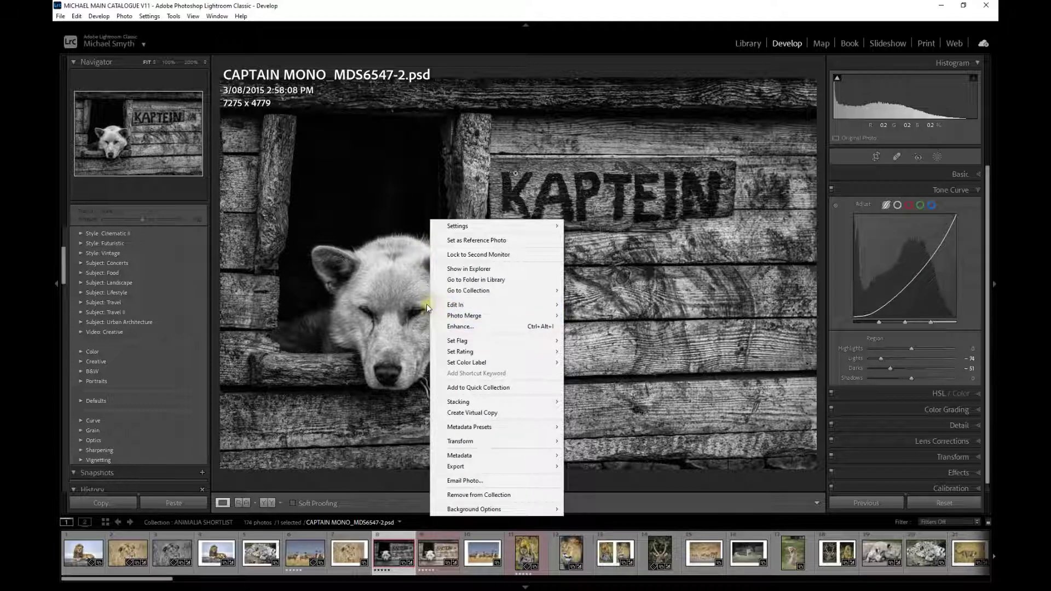
mouse_move(469, 304)
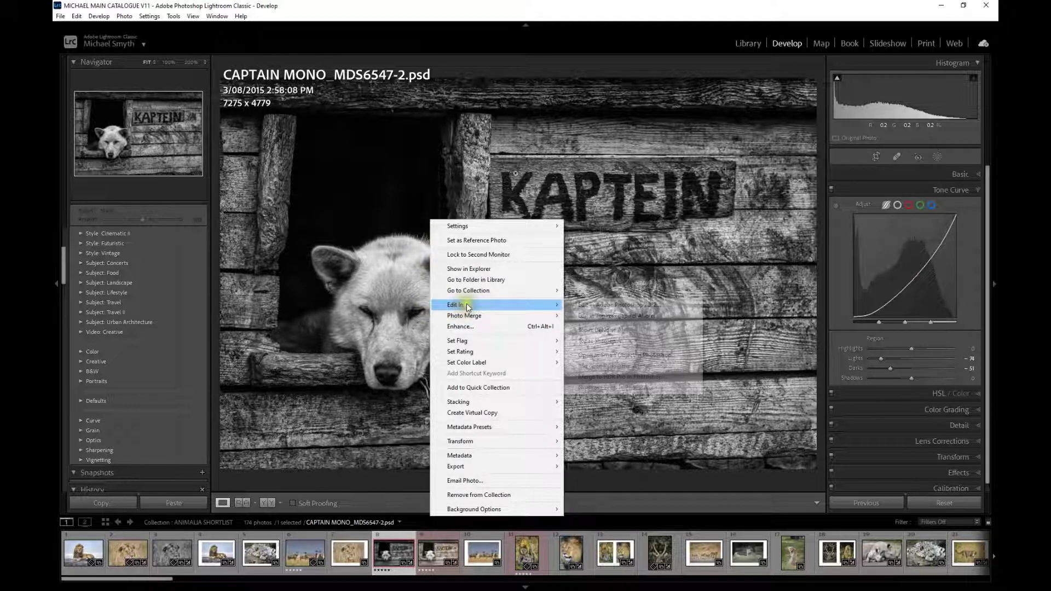
left_click(598, 310)
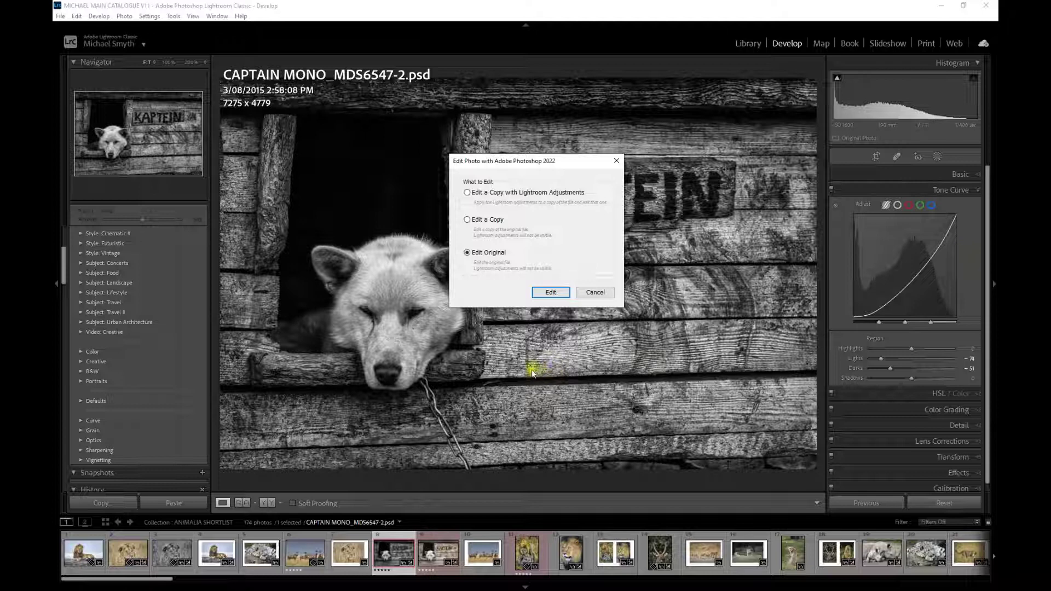
left_click(478, 221)
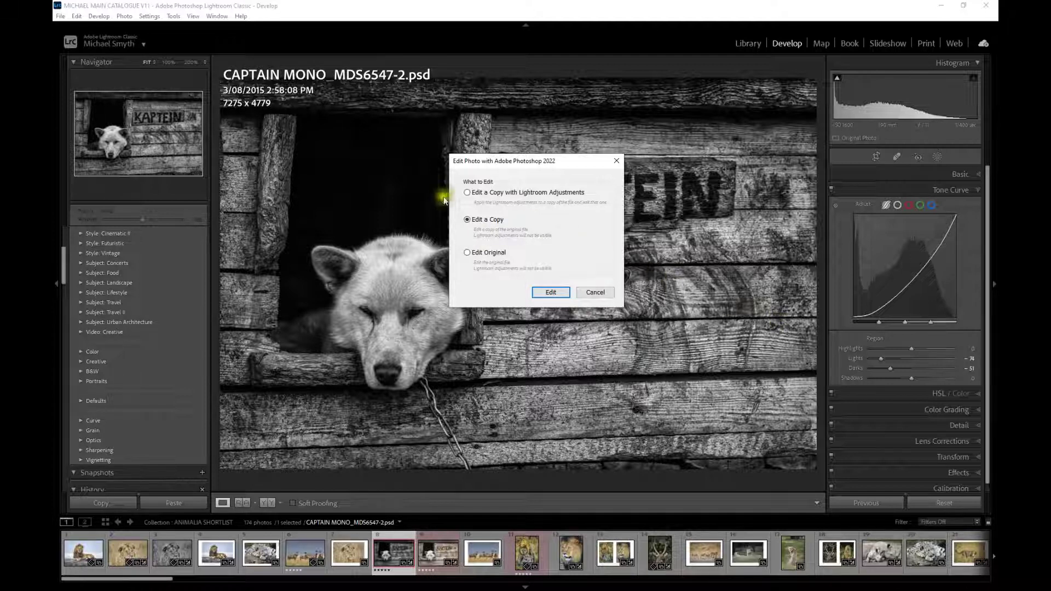
left_click(466, 193)
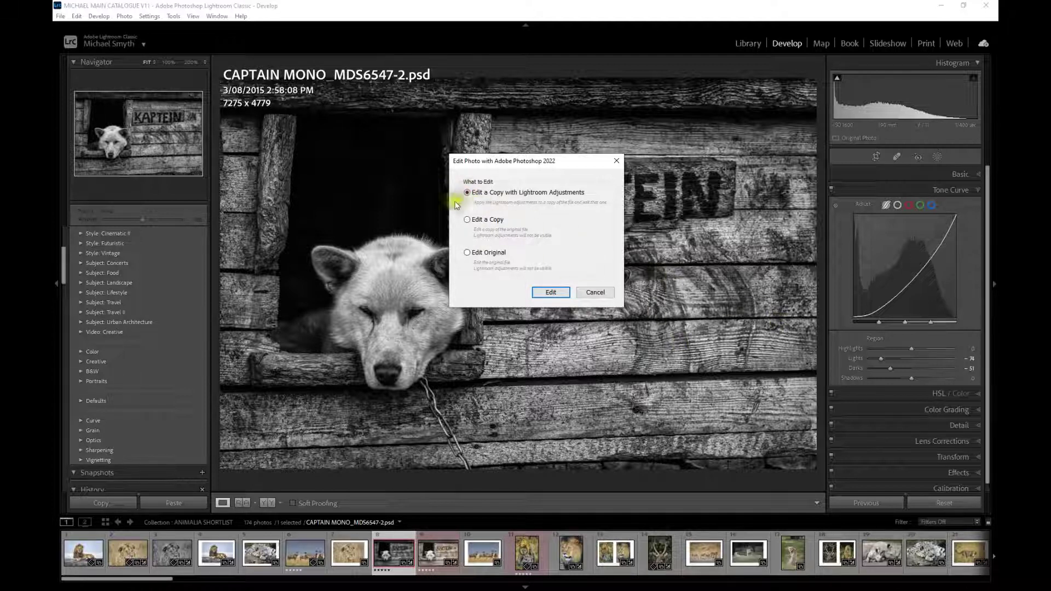
left_click(545, 293)
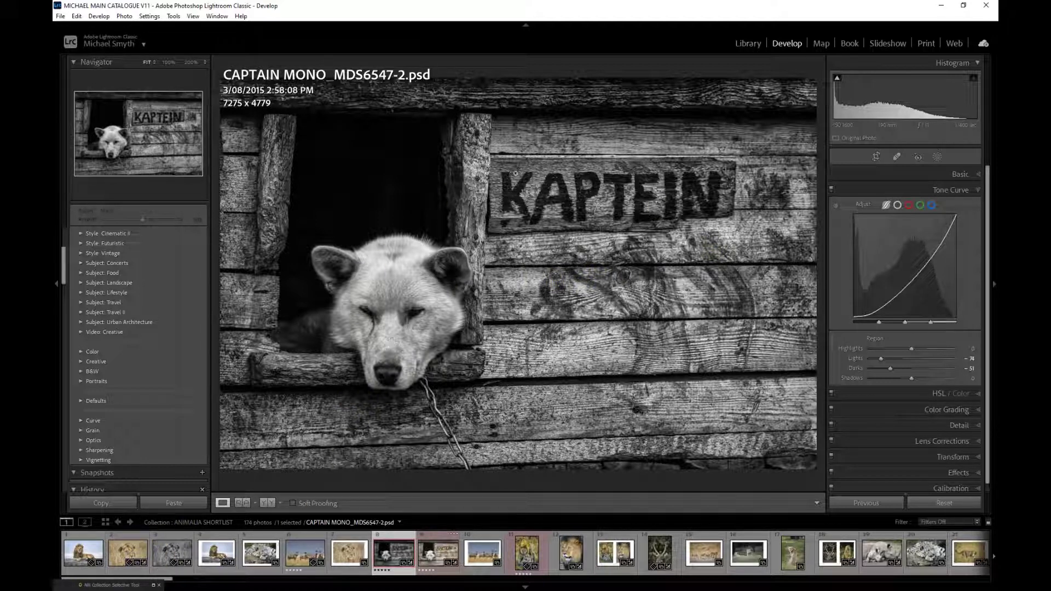
Update the dog PSD from its changed disk copy in Photoshop, close it, and return to Lightroom
key("ctrl+e")
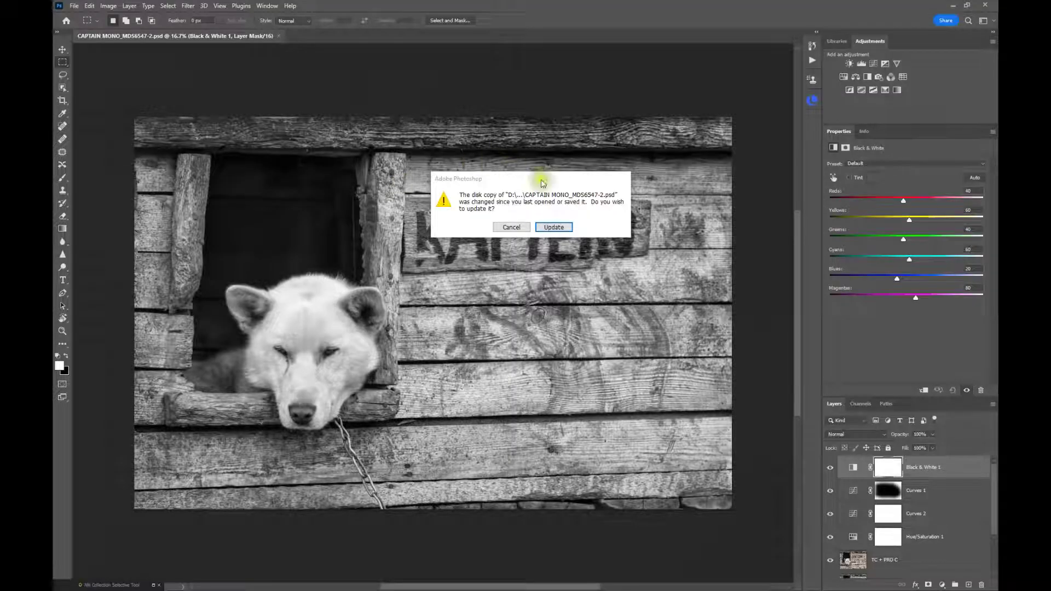
left_click(525, 226)
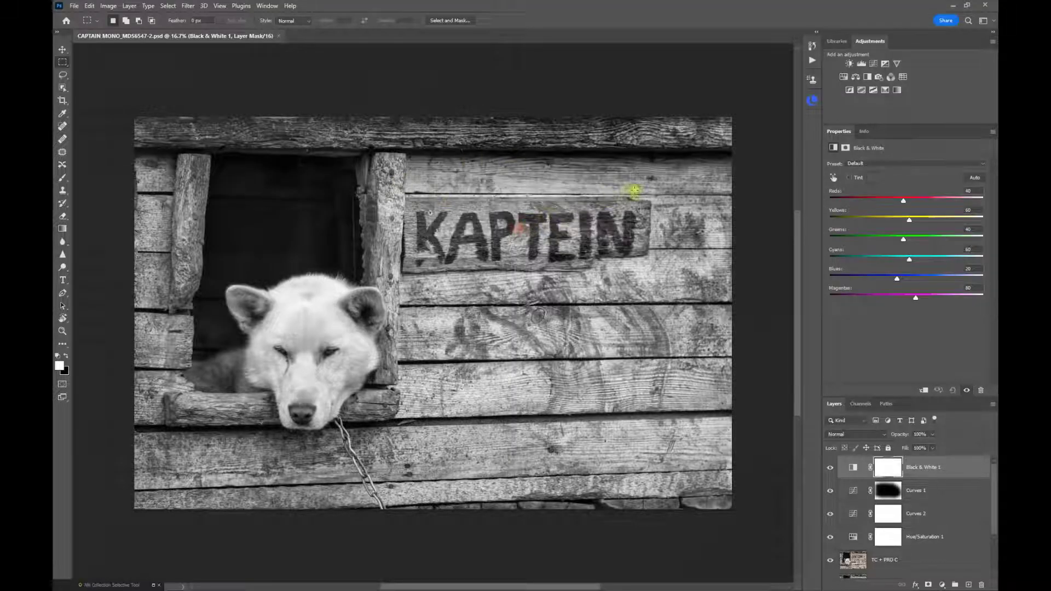
left_click(279, 36)
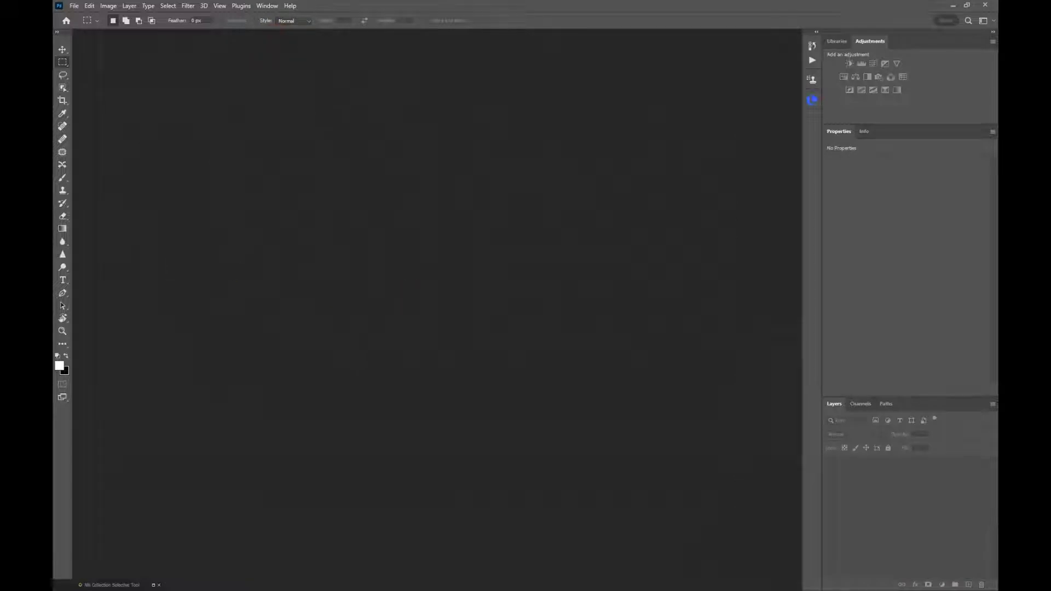
key("alt+Tab")
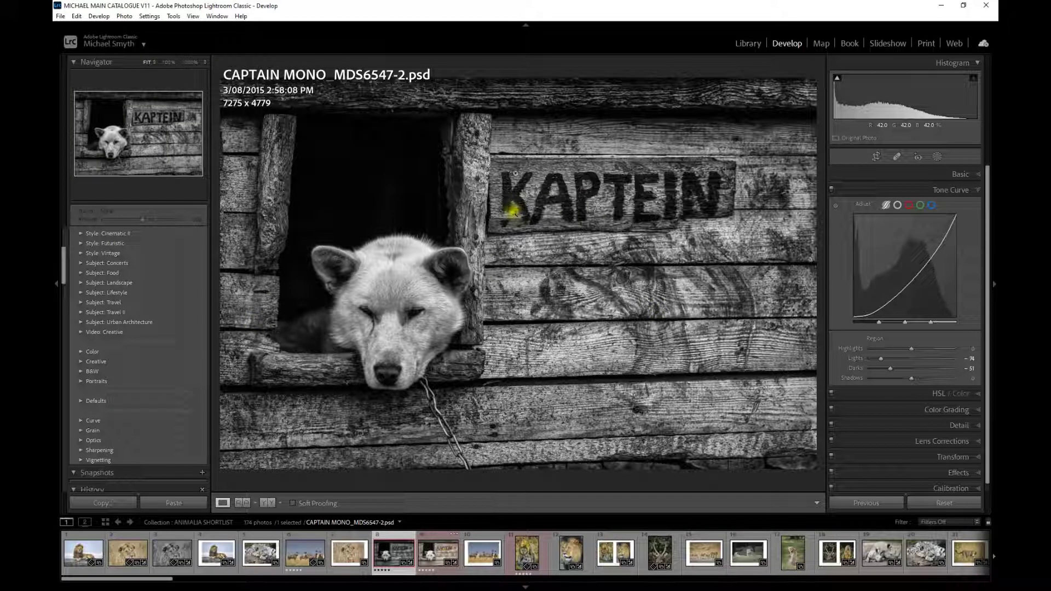
Reopen CAPTAIN MONO in Photoshop 2022 as a copy with Lightroom adjustments
right_click(513, 211)
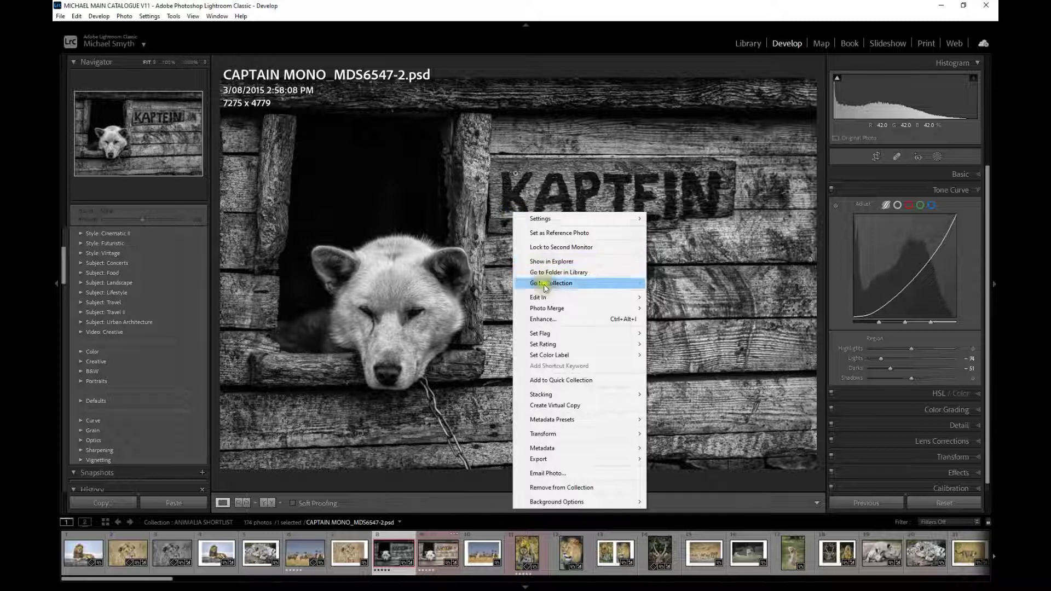
mouse_move(547, 297)
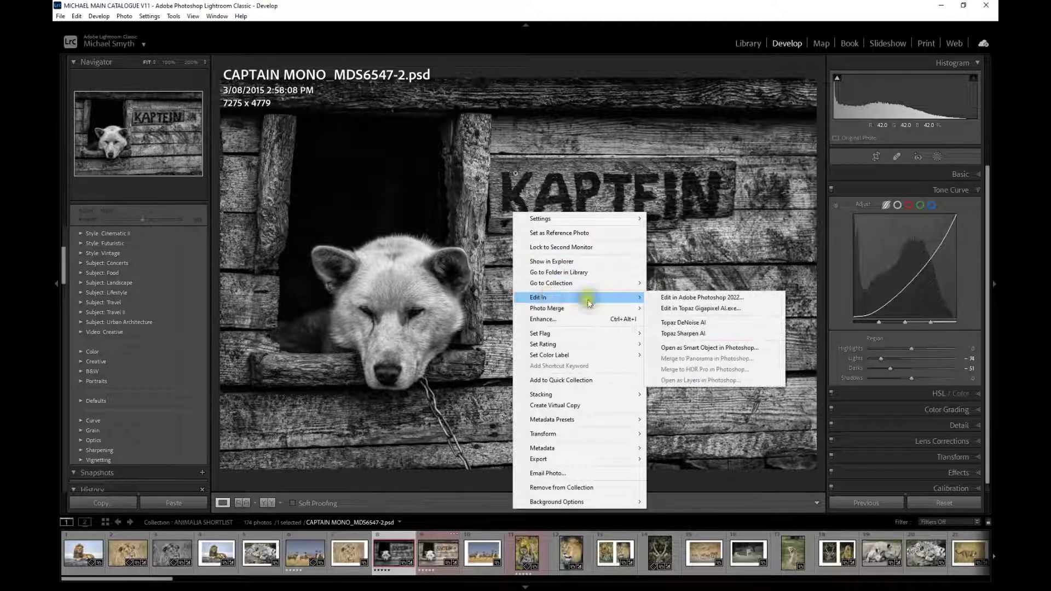
left_click(711, 297)
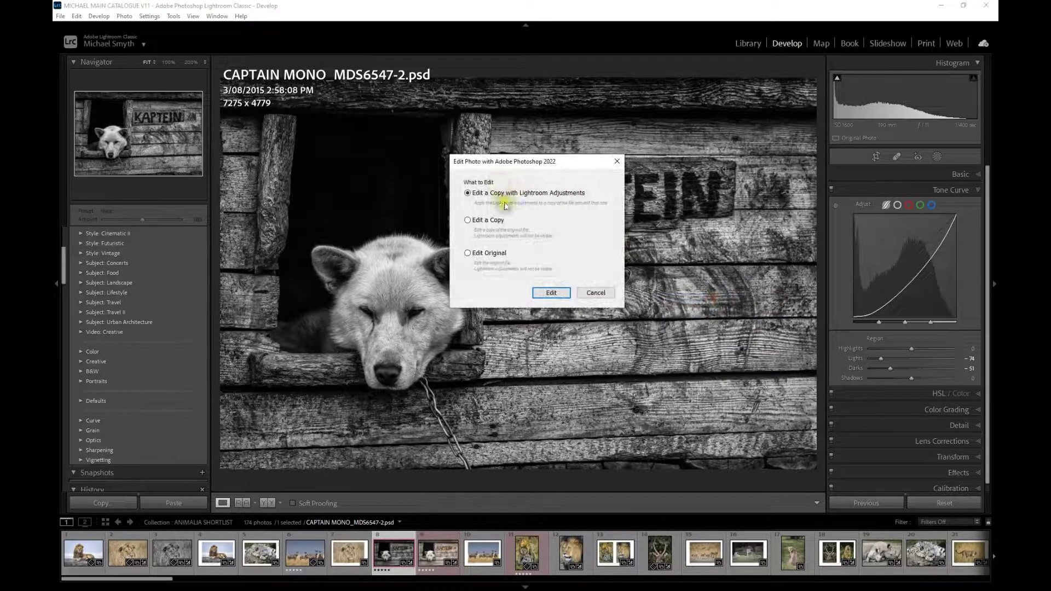
left_click(550, 292)
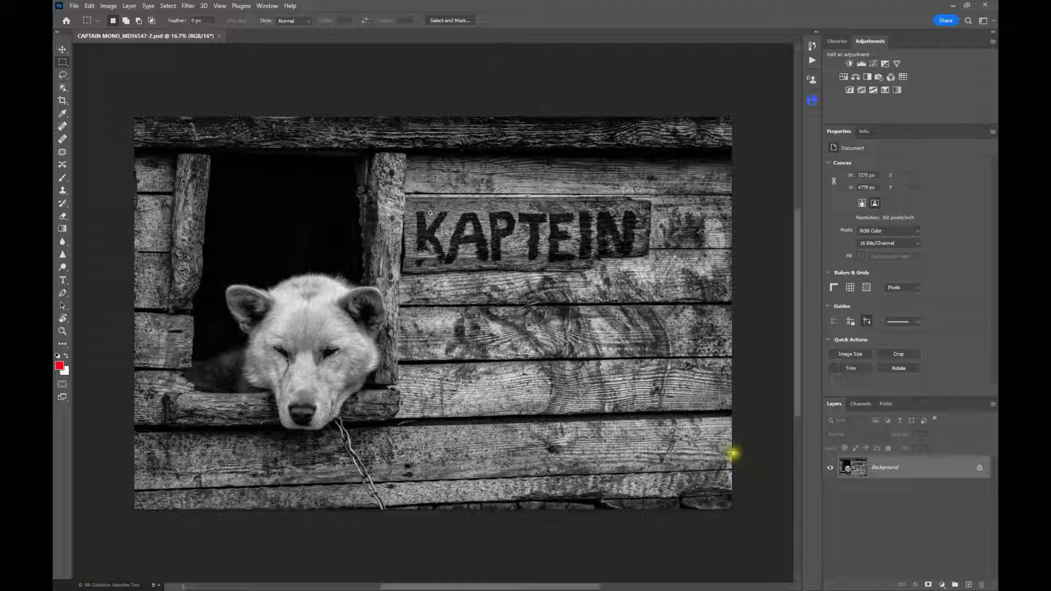
Close the dog document in Photoshop without saving changes
left_click(220, 39)
left_click(529, 222)
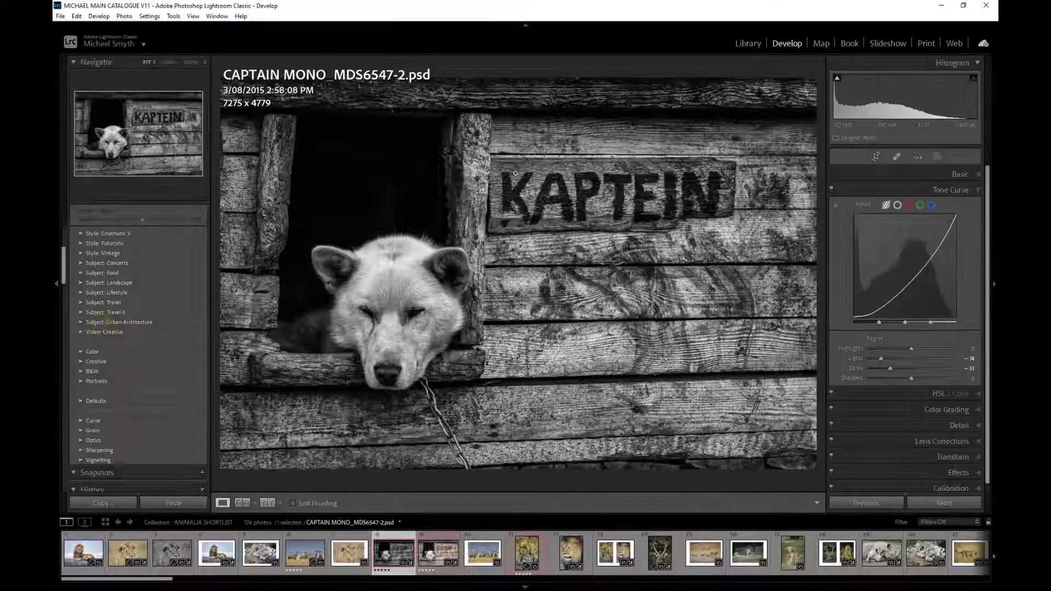
Return to the Library grid, select CAPTAIN MONO, and bring up its context menu
left_click(748, 43)
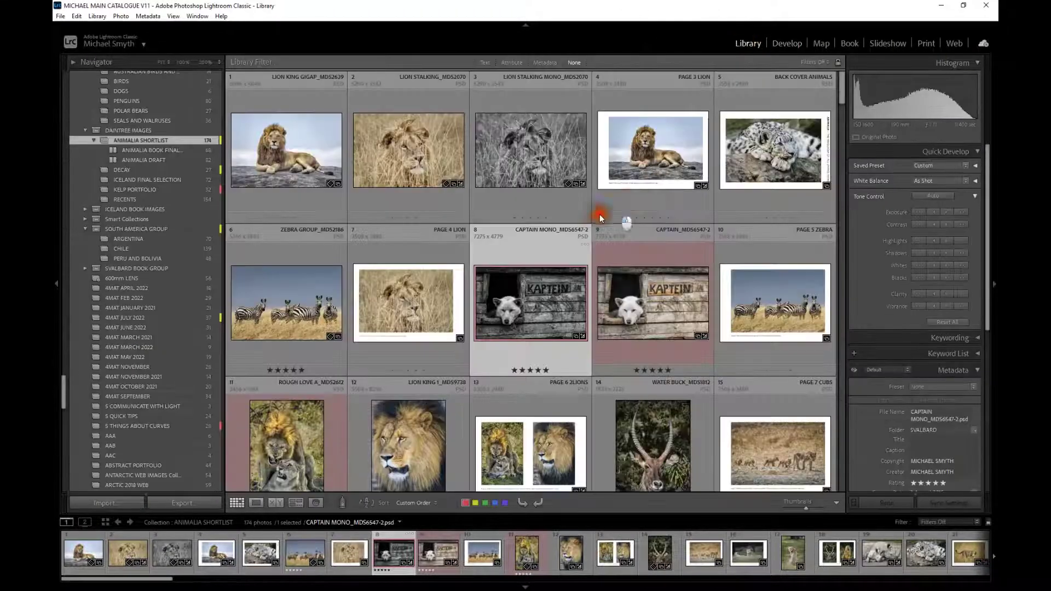
left_click(532, 306)
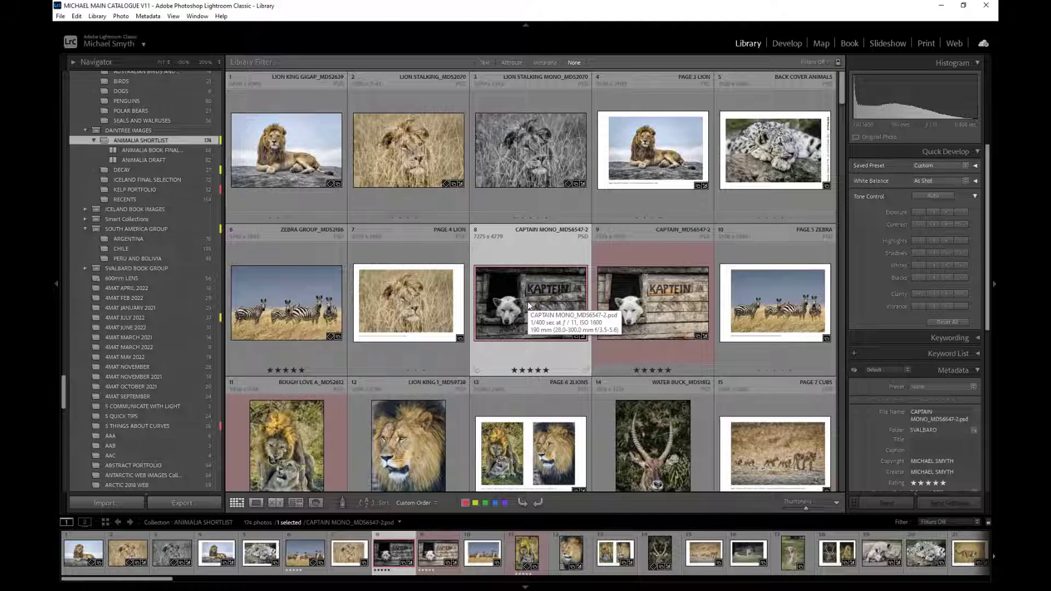
right_click(528, 305)
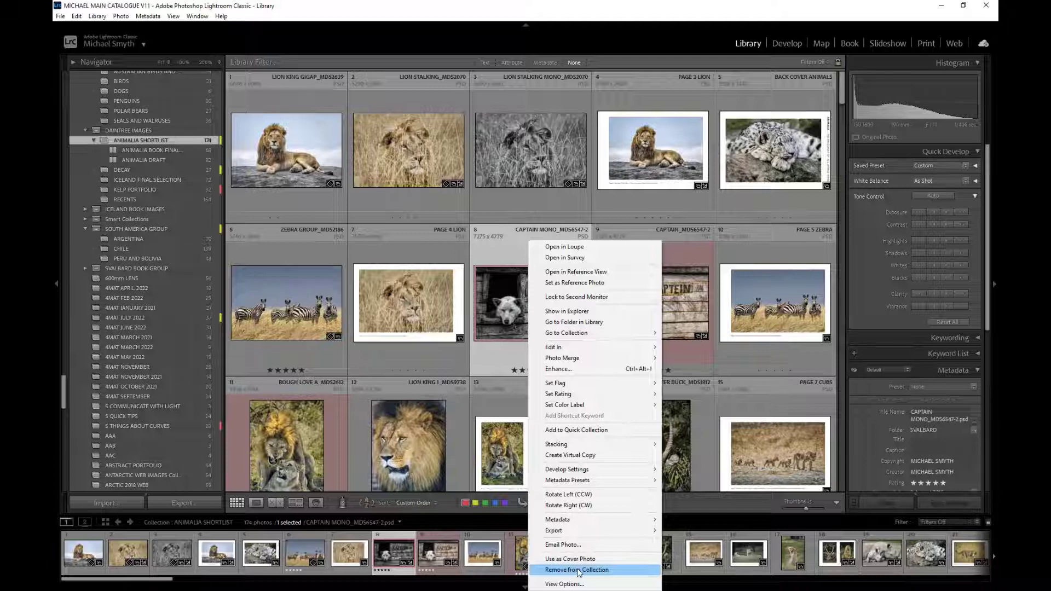
Use Go to Folder in Library to jump to CAPTAIN MONO's SVALBARD folder
left_click(493, 312)
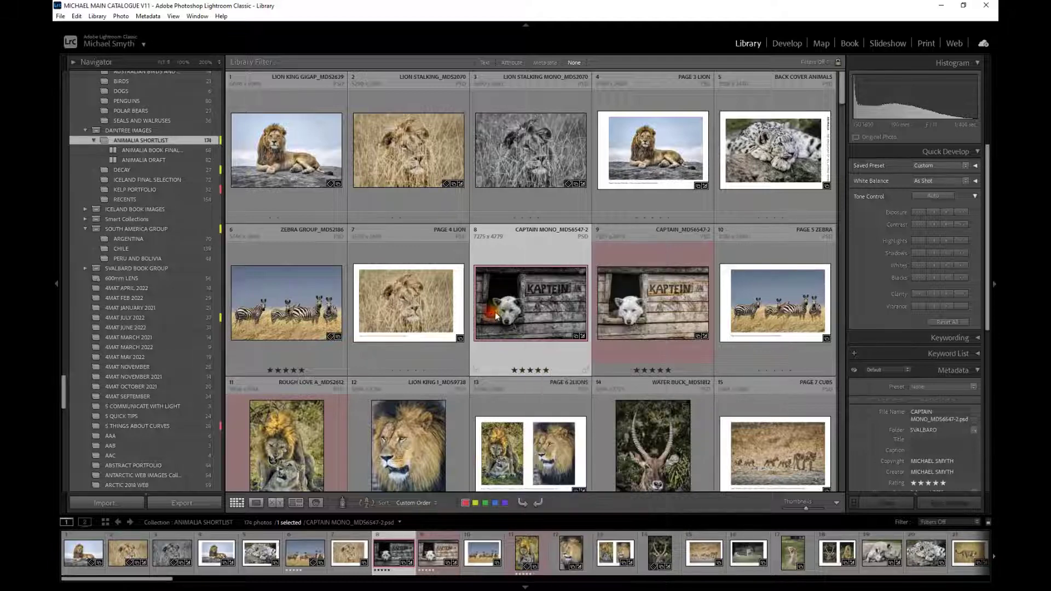
right_click(542, 289)
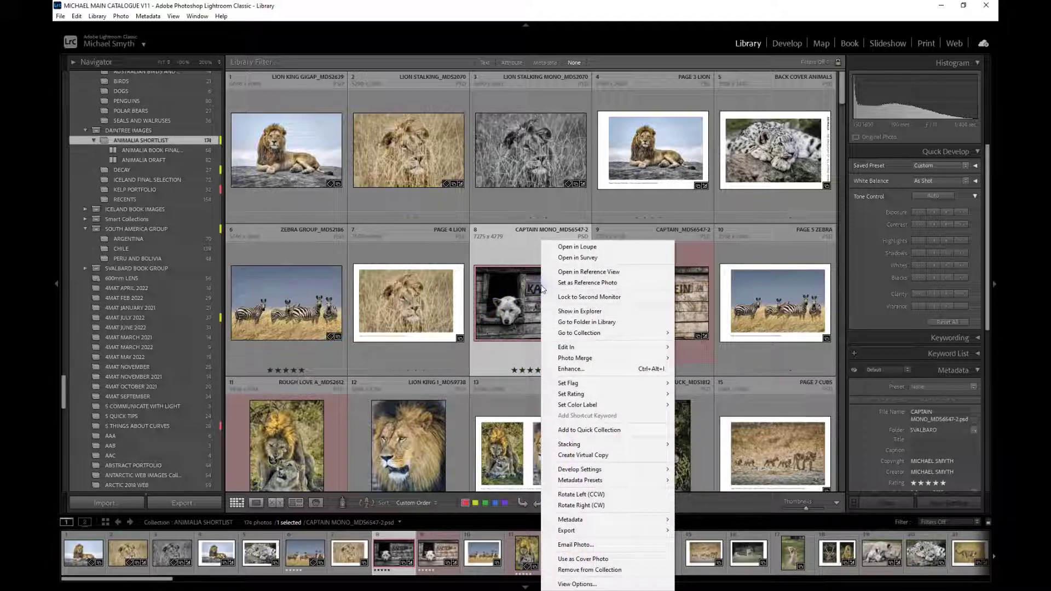
left_click(581, 322)
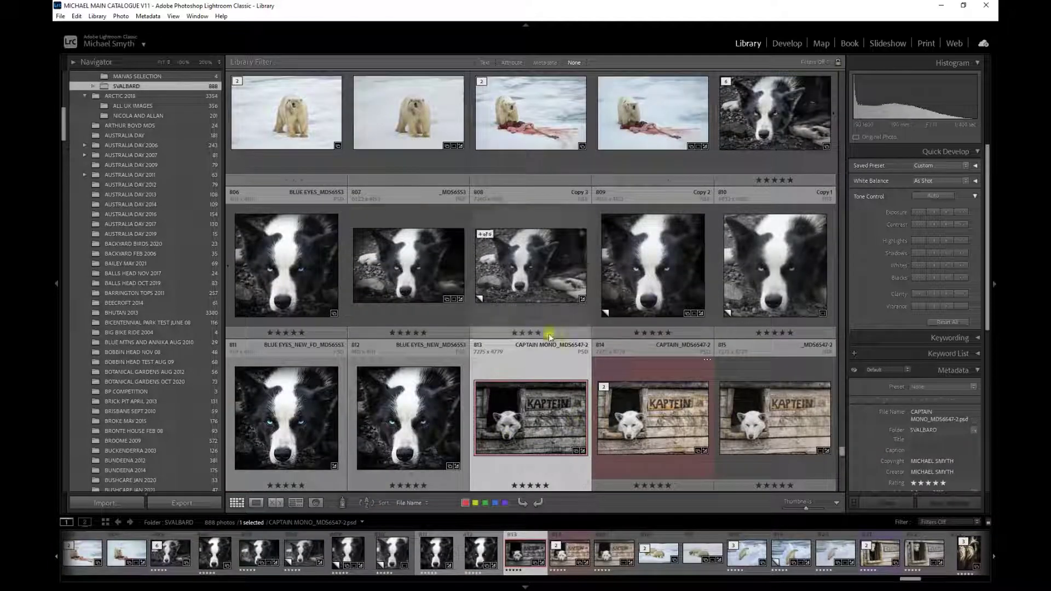
Remove CAPTAIN MONO_MDS6547-2.psd from the Lightroom catalog only, leaving SVALBARD with 887 photos
right_click(530, 405)
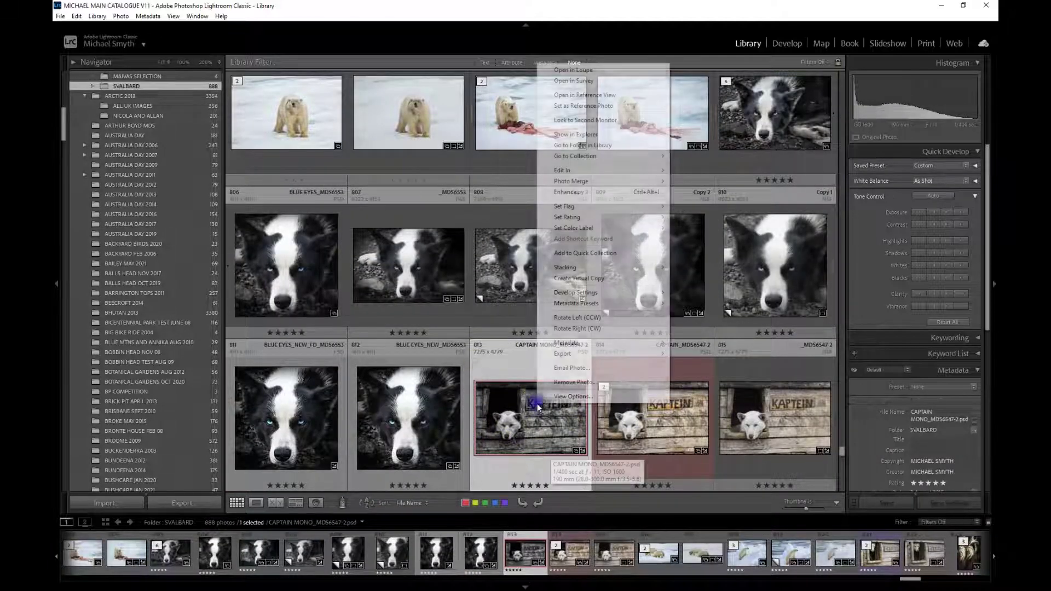
left_click(555, 383)
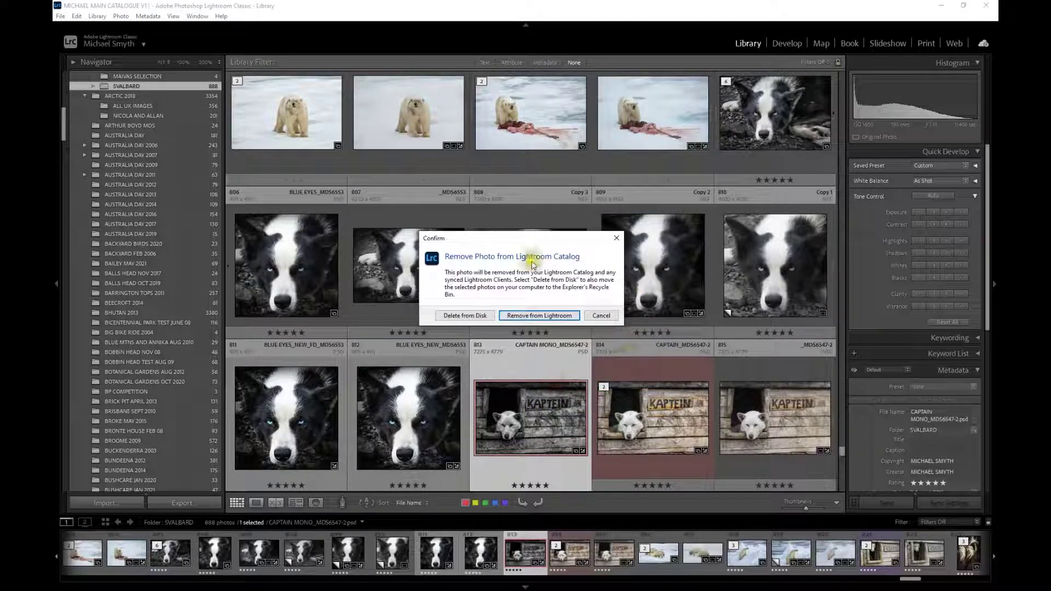
left_click(462, 314)
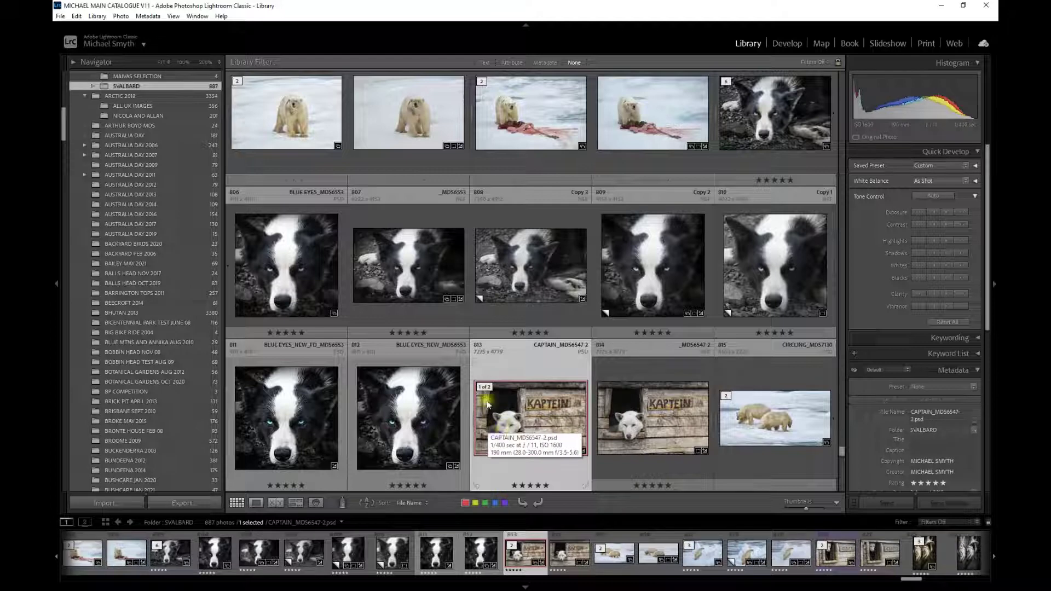
From the next photo's Go to Collection list, jump to ANIMALIA SHORTLIST
right_click(531, 403)
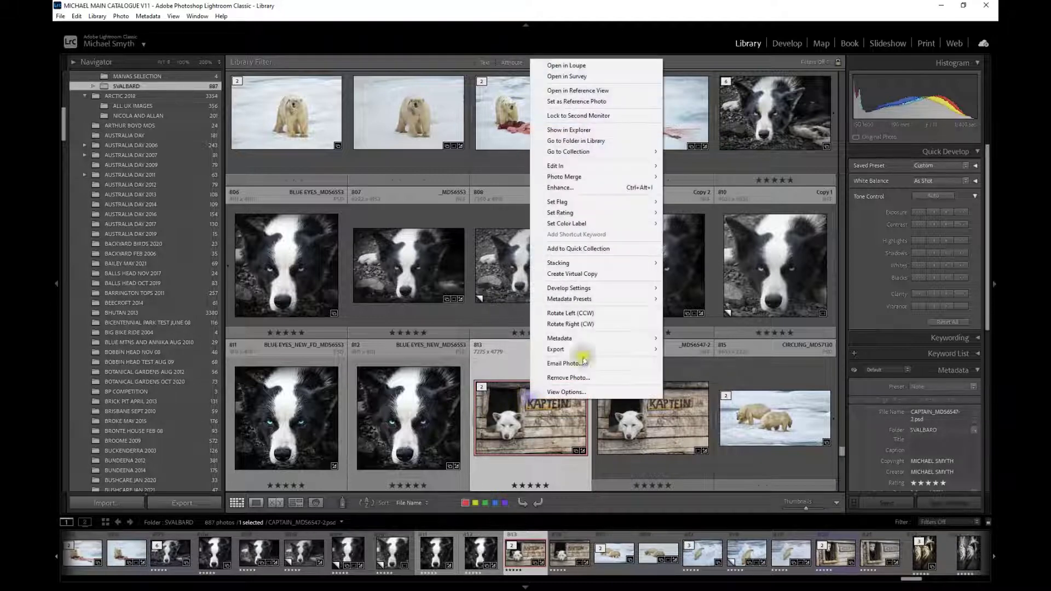
mouse_move(624, 156)
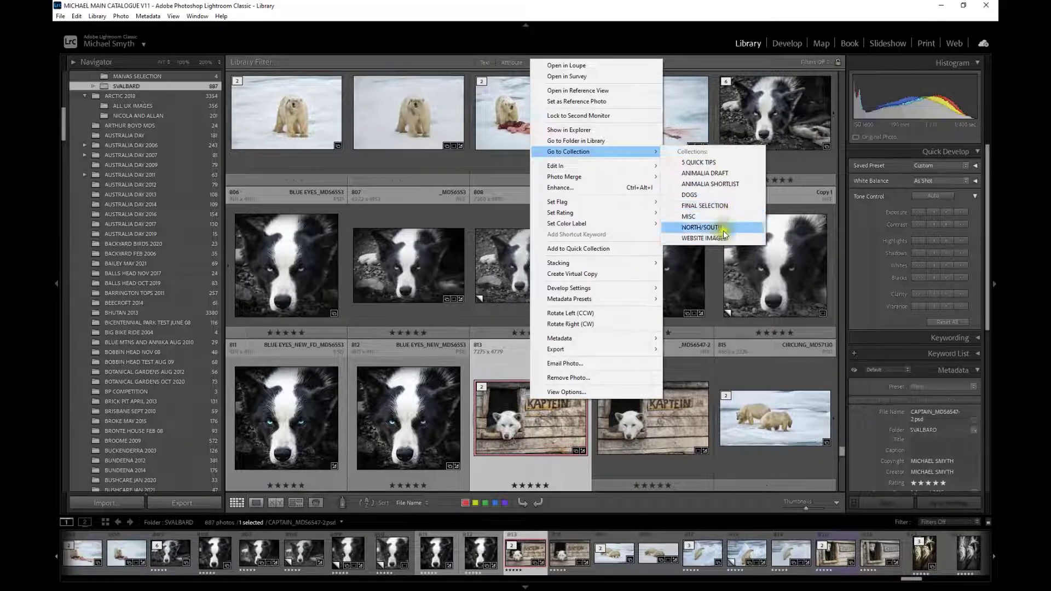
left_click(727, 185)
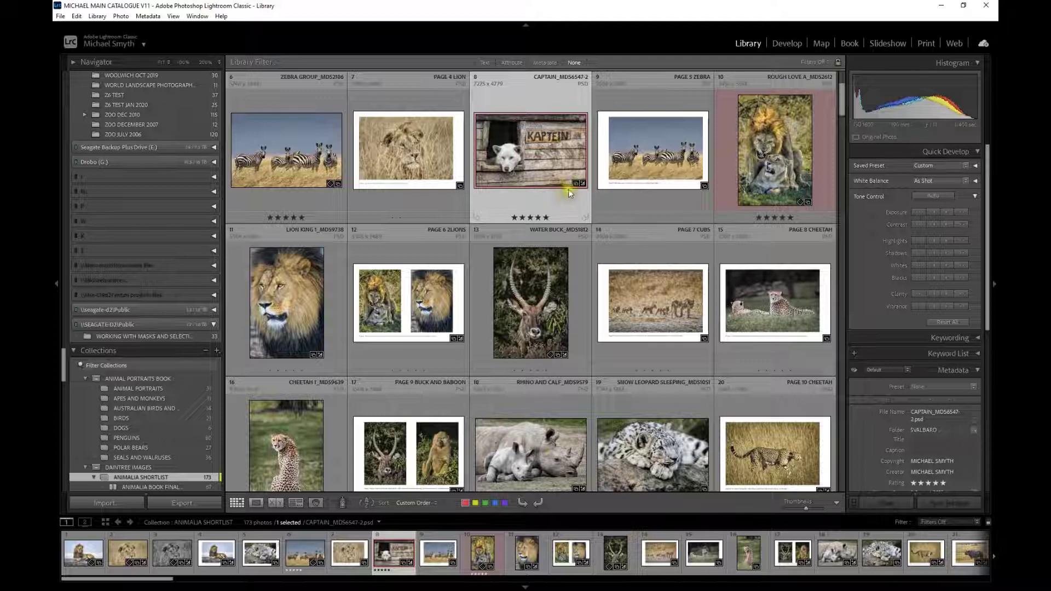
Browse the 173-photo ANIMALIA SHORTLIST and select the remaining colour CAPTAIN photo
scroll(531, 174, "up", 2)
scroll(531, 174, "down", 5)
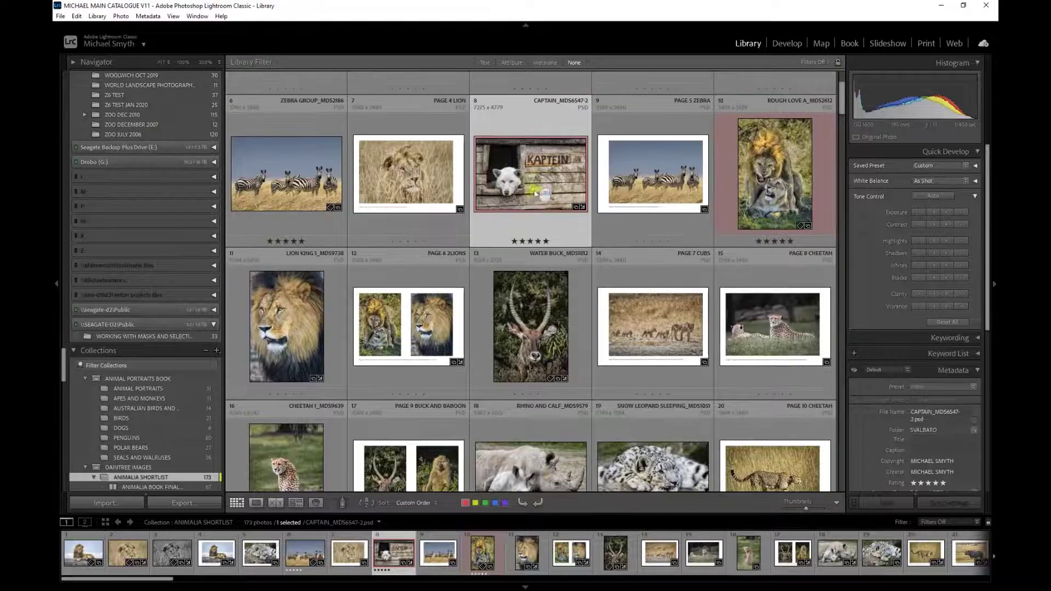
scroll(544, 265, "up", 2)
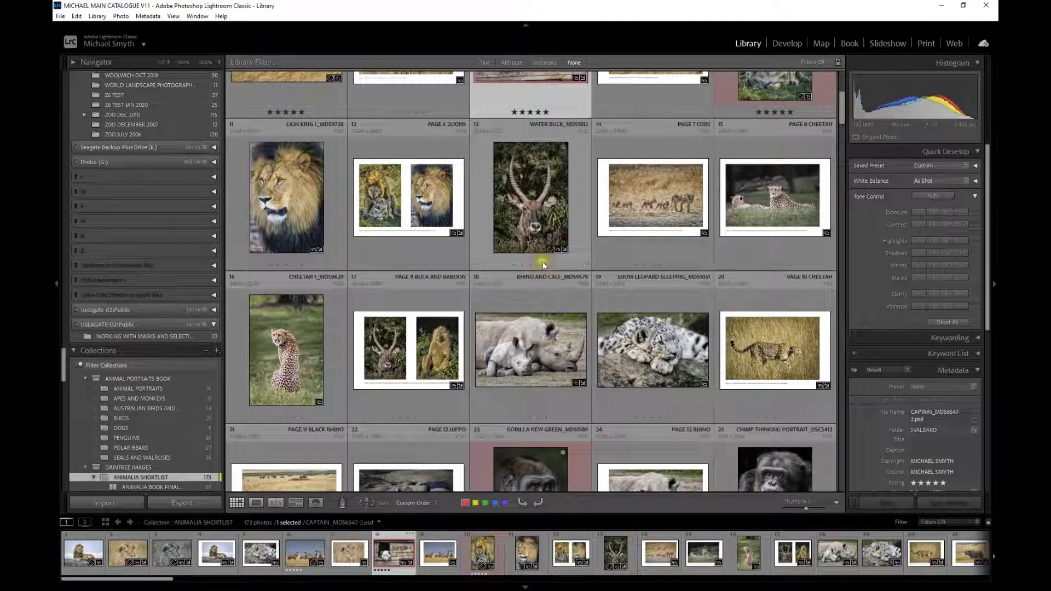
scroll(544, 265, "up", 3)
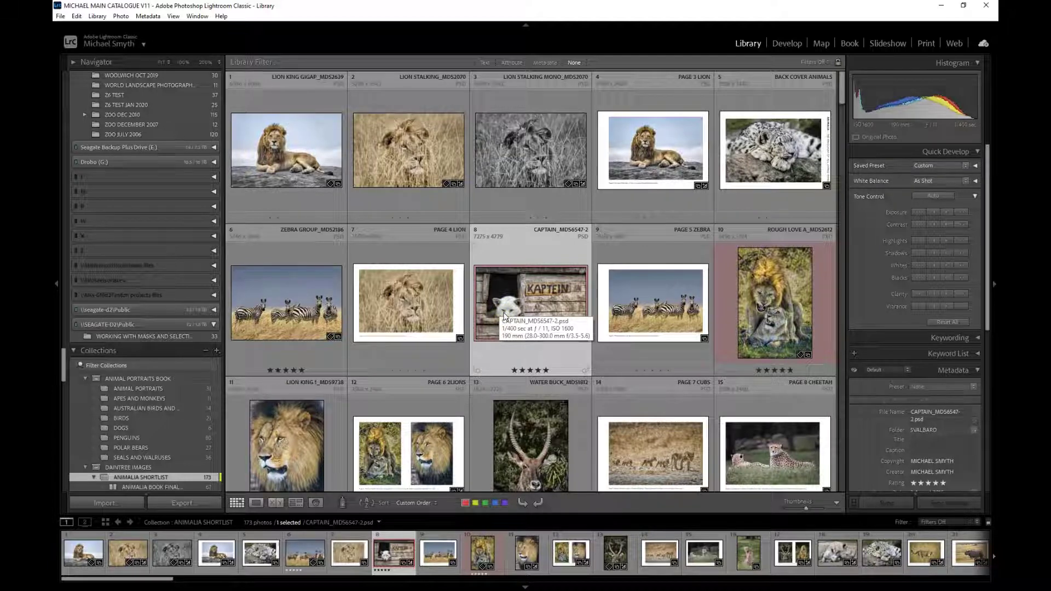
left_click(510, 311)
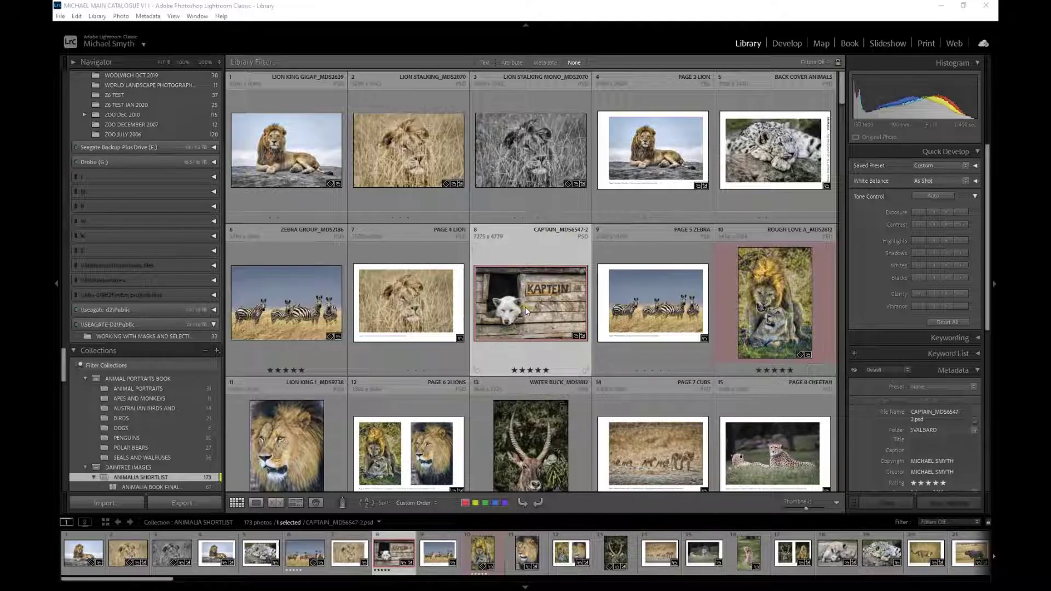
scroll(526, 311, "down", 15)
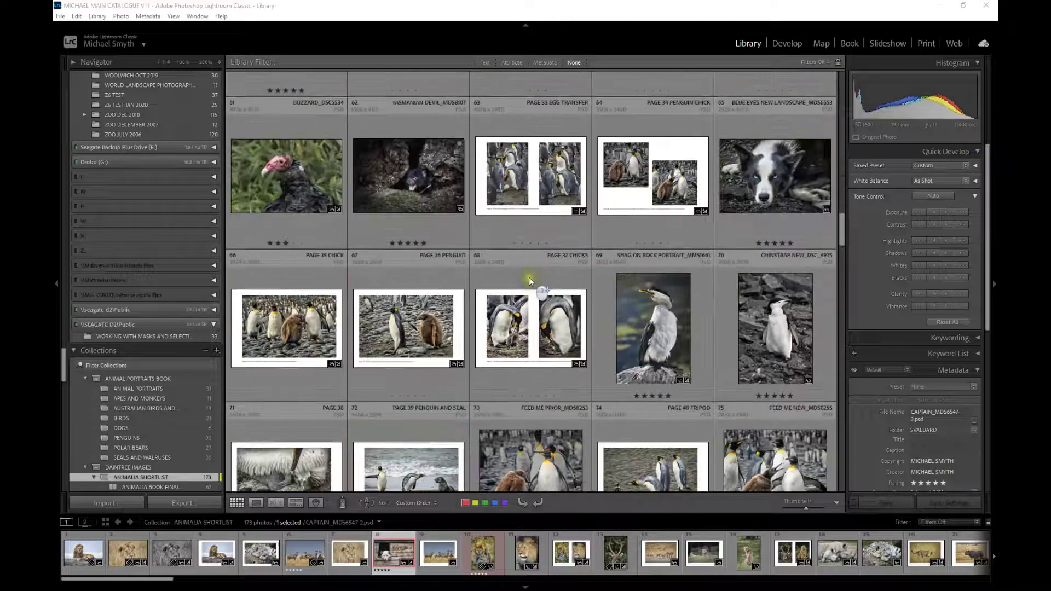
Select penguin photo 124 (_MDS0067.NEF) in the ANIMALIA SHORTLIST grid
scroll(540, 287, "down", 10)
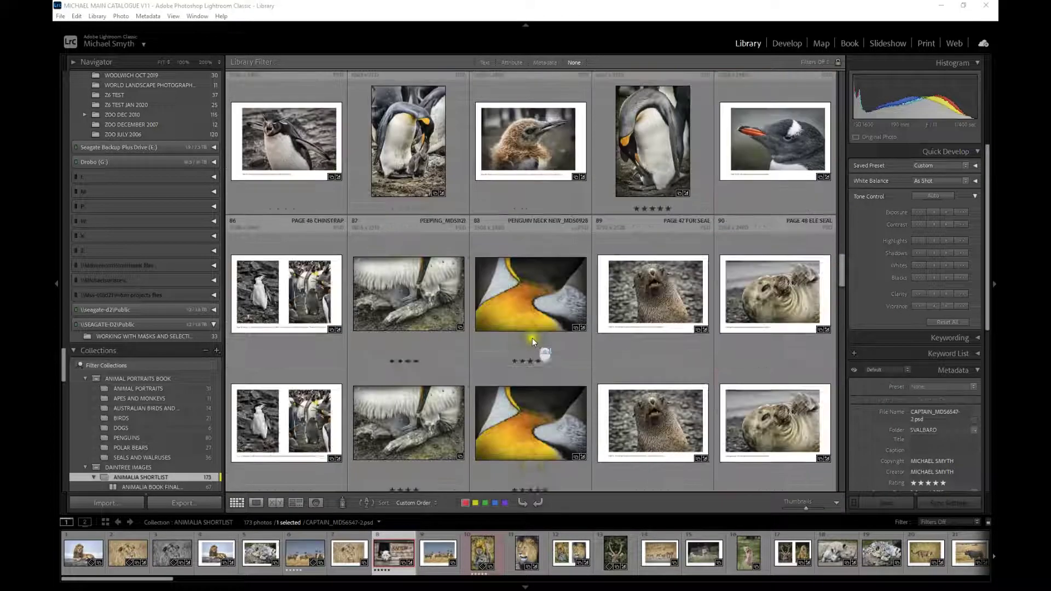
scroll(529, 330, "down", 5)
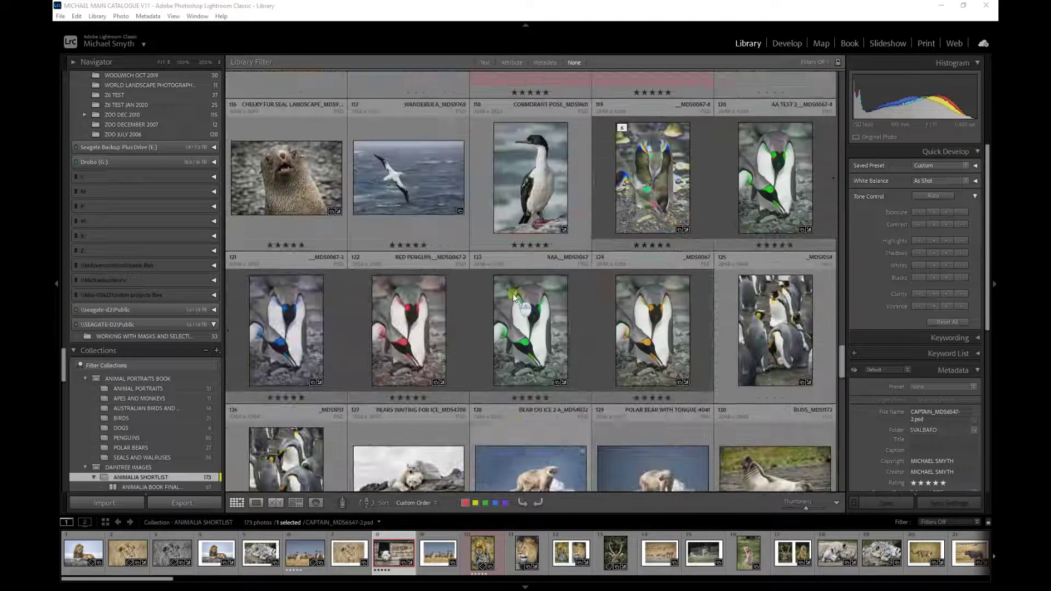
left_click(643, 336)
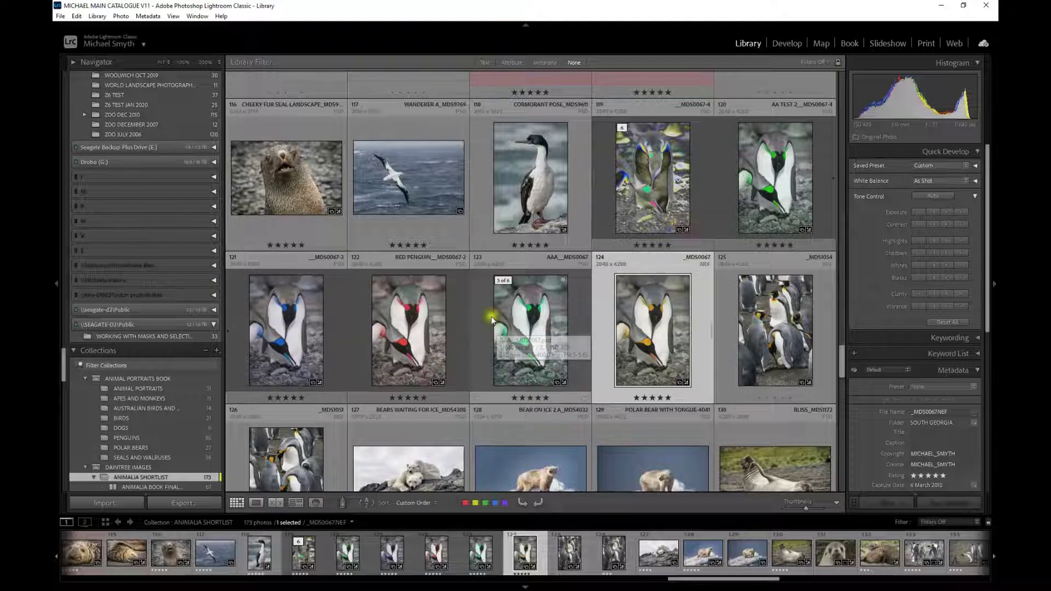
scroll(186, 367, "down", 3)
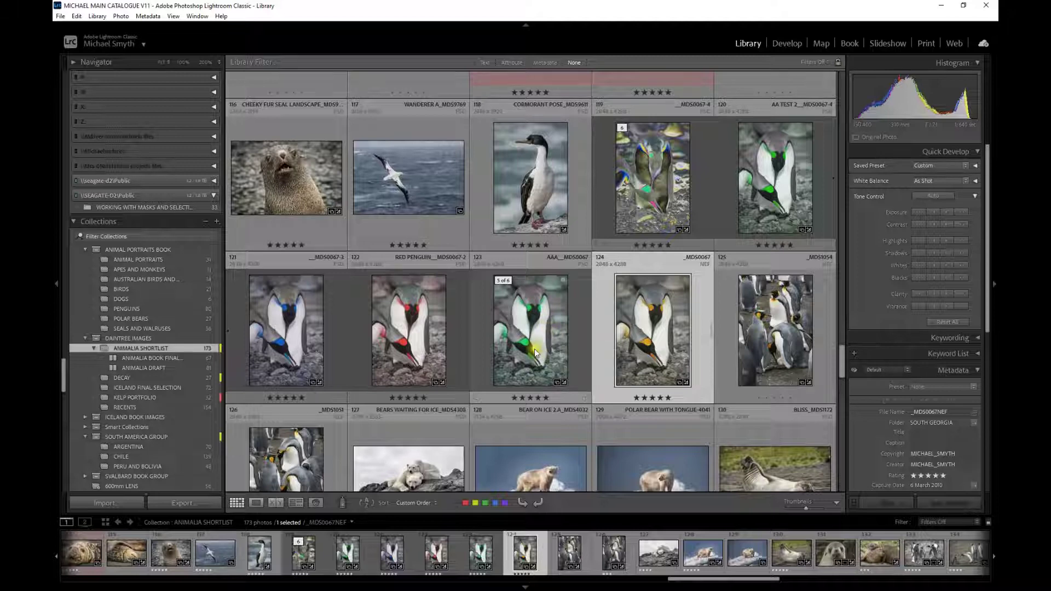
scroll(511, 336, "down", 3)
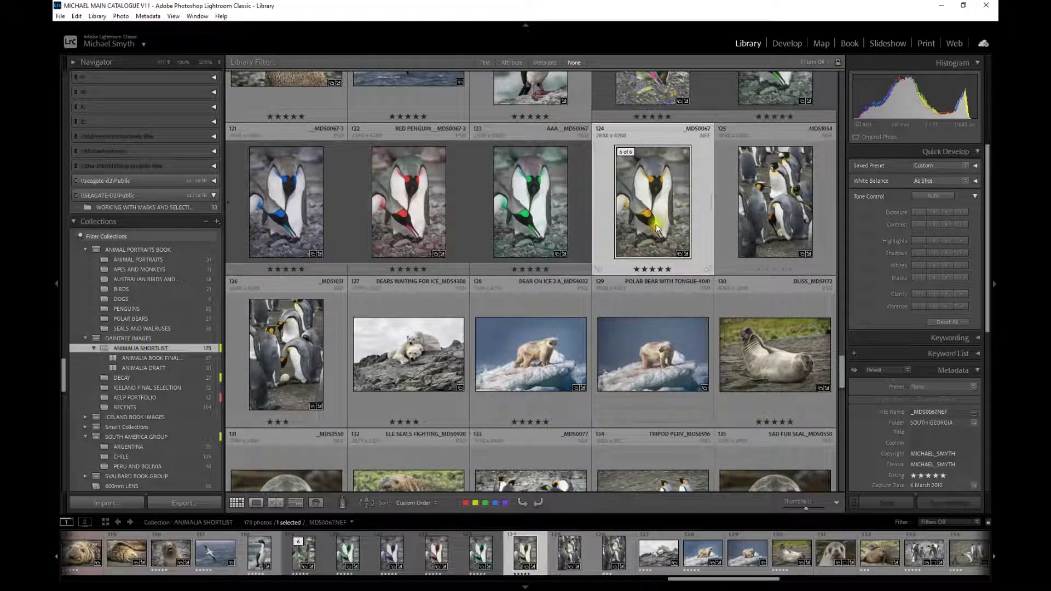
mouse_move(659, 215)
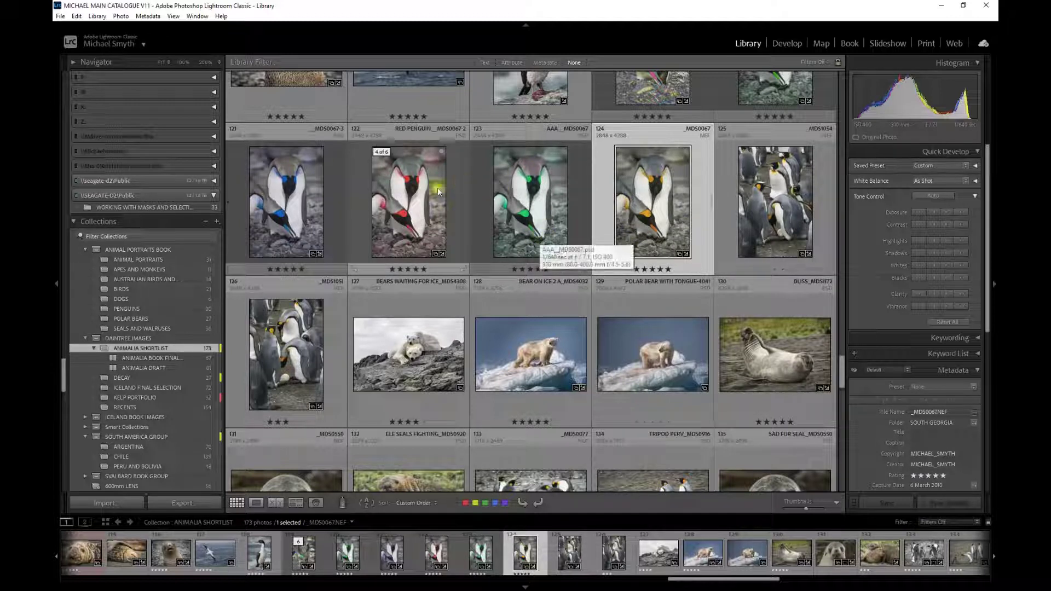
Jump from photo 124 to its SOUTH GEORGIA source folder
right_click(645, 213)
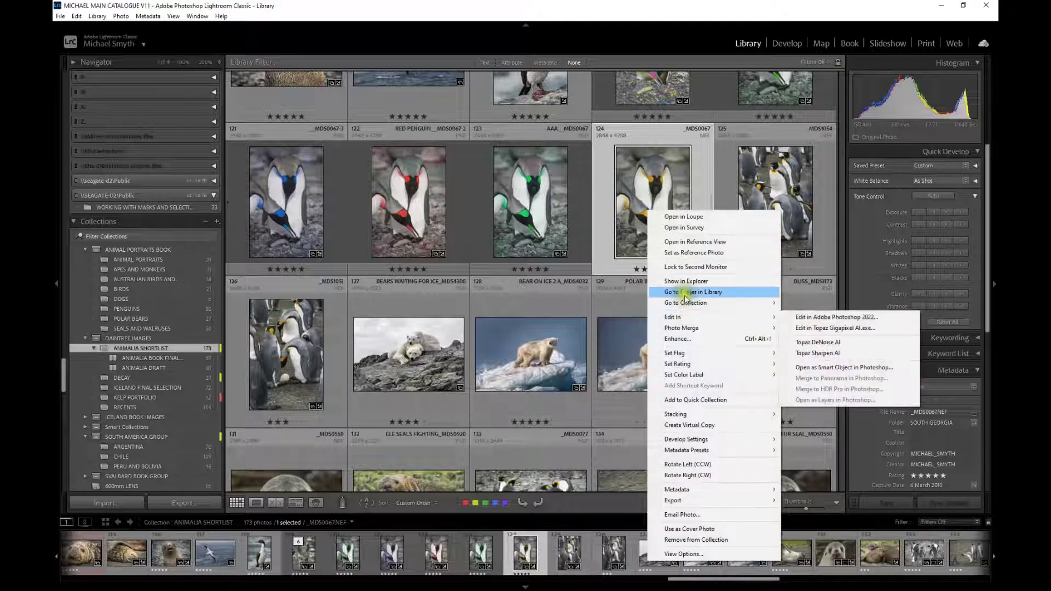
left_click(689, 292)
scroll(652, 263, "down", 3)
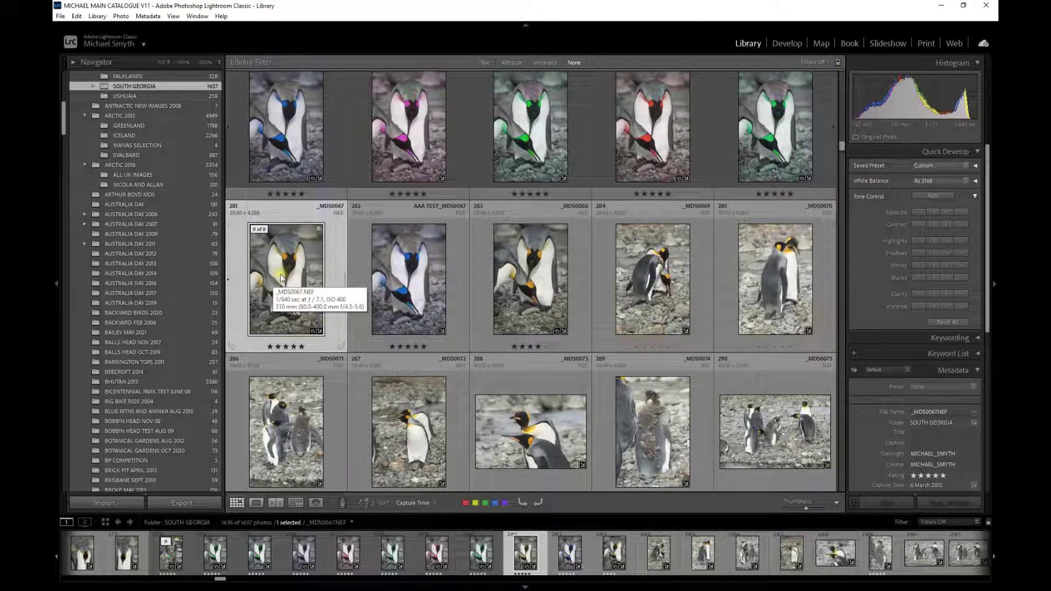
Open penguin photo 281 in Adobe Photoshop 2022 for editing
left_click(246, 284)
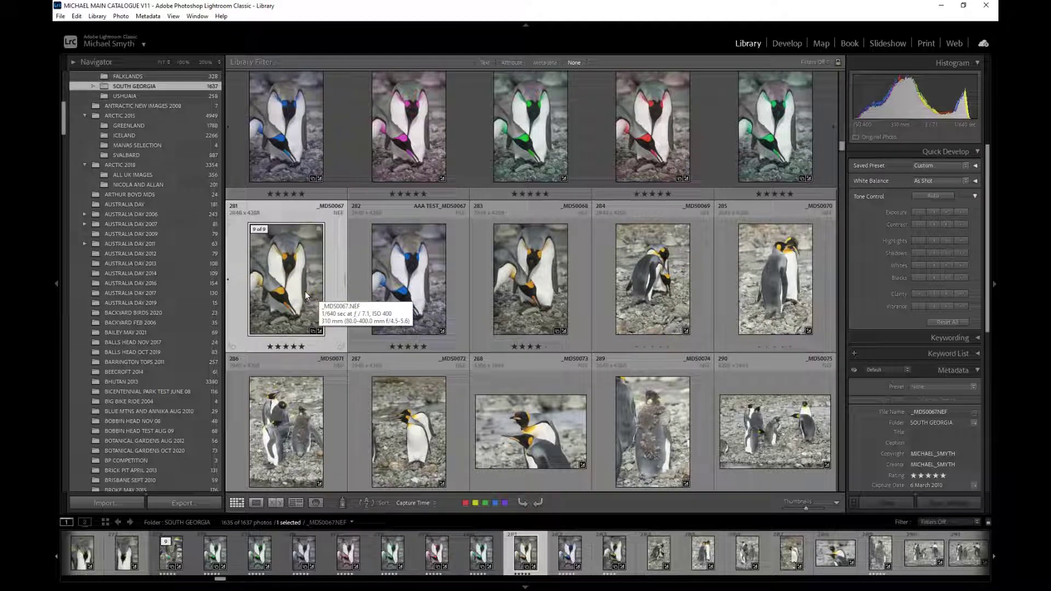
left_click(298, 278)
left_click(287, 260)
left_click(289, 261)
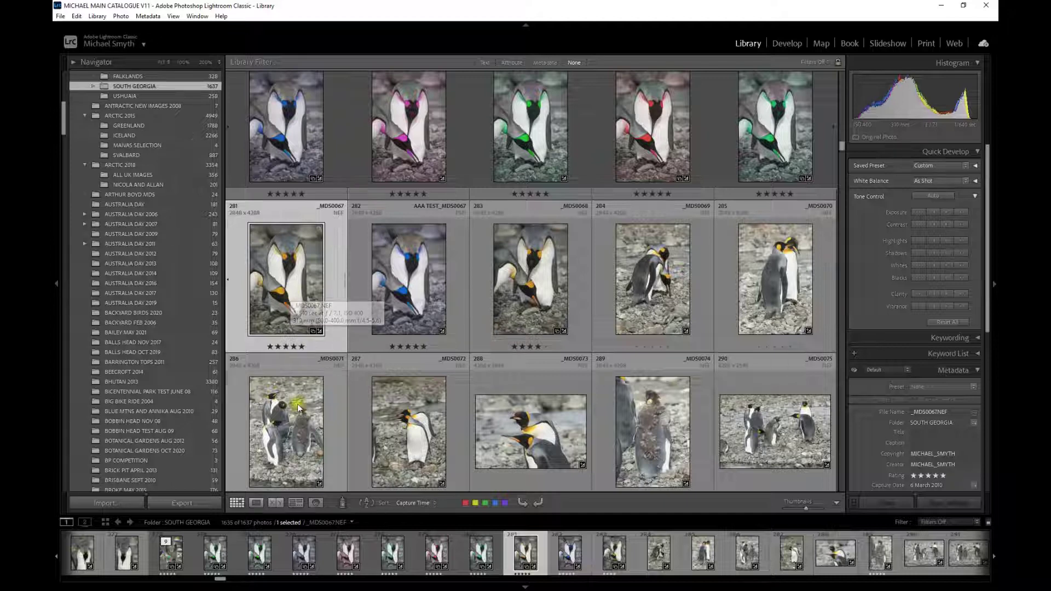
right_click(303, 252)
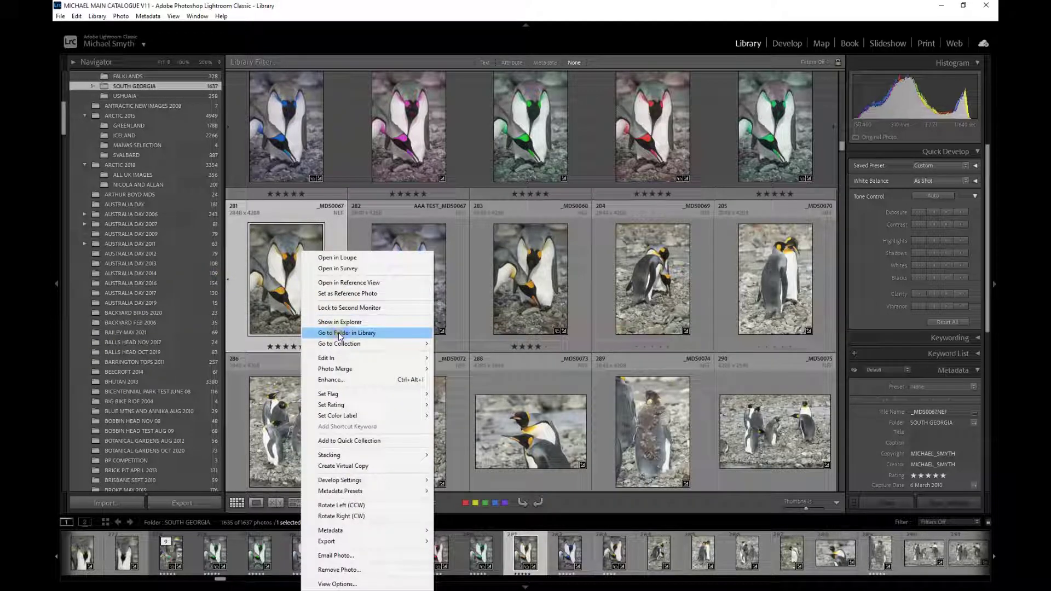
mouse_move(345, 357)
left_click(509, 359)
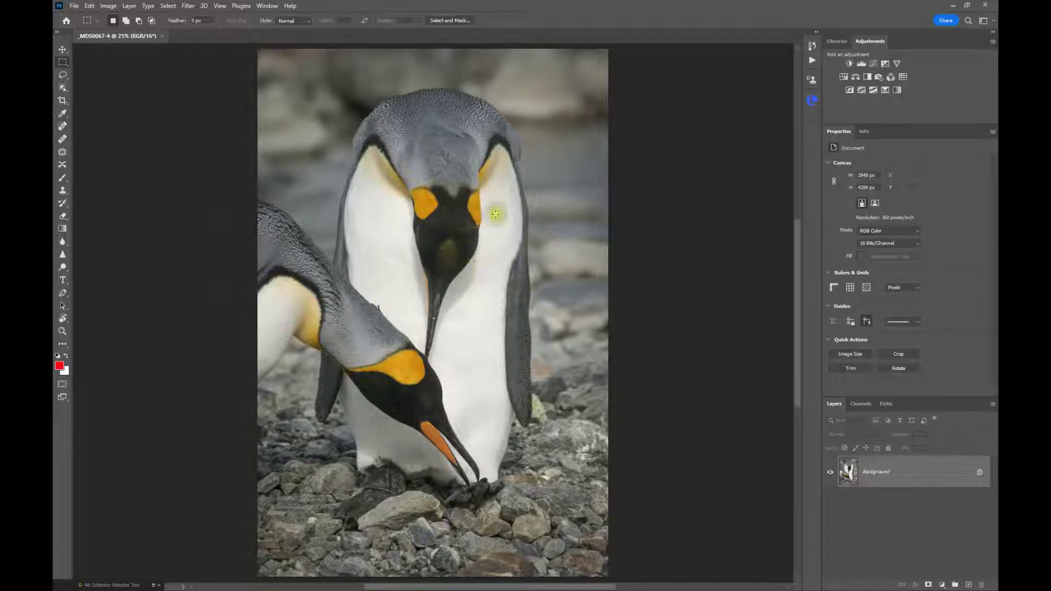
Browse Save As to ANTARCTICA 2010 > SOUTH GEORGIA, then cancel without saving under a new name
left_click(75, 6)
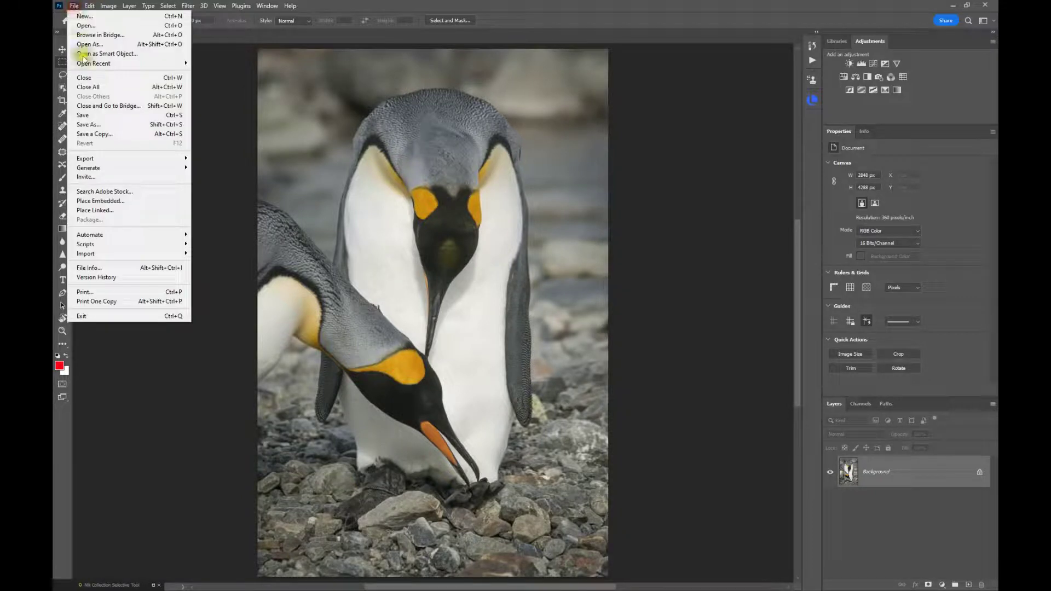
left_click(97, 124)
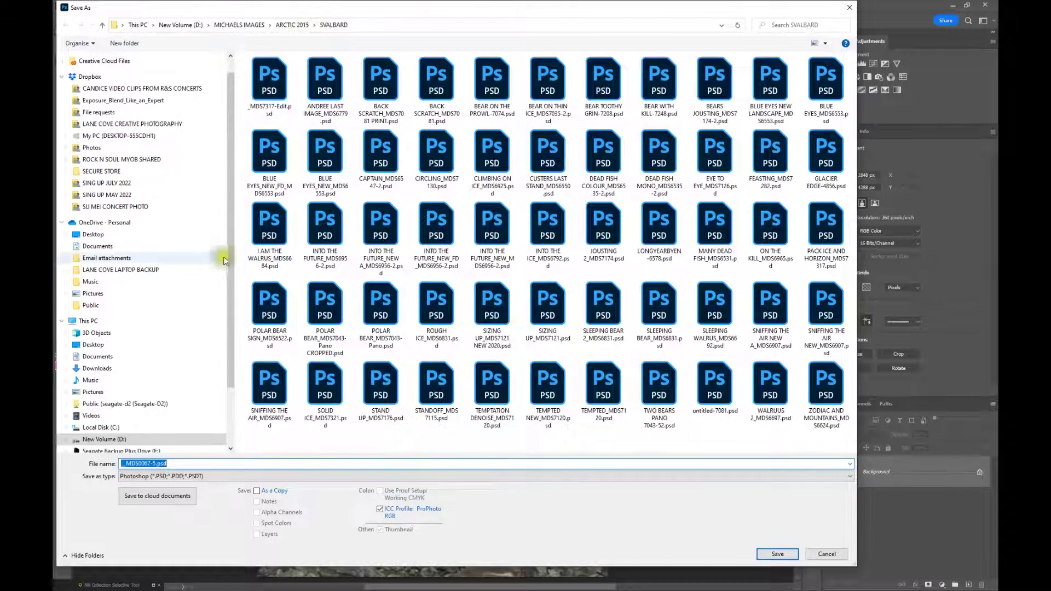
left_click(237, 24)
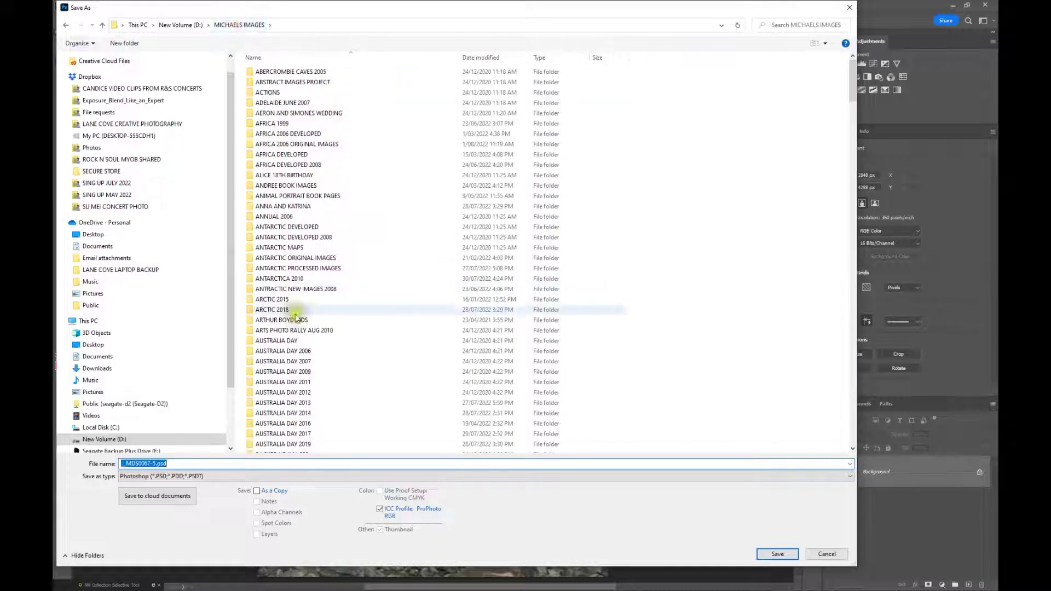
double_click(280, 279)
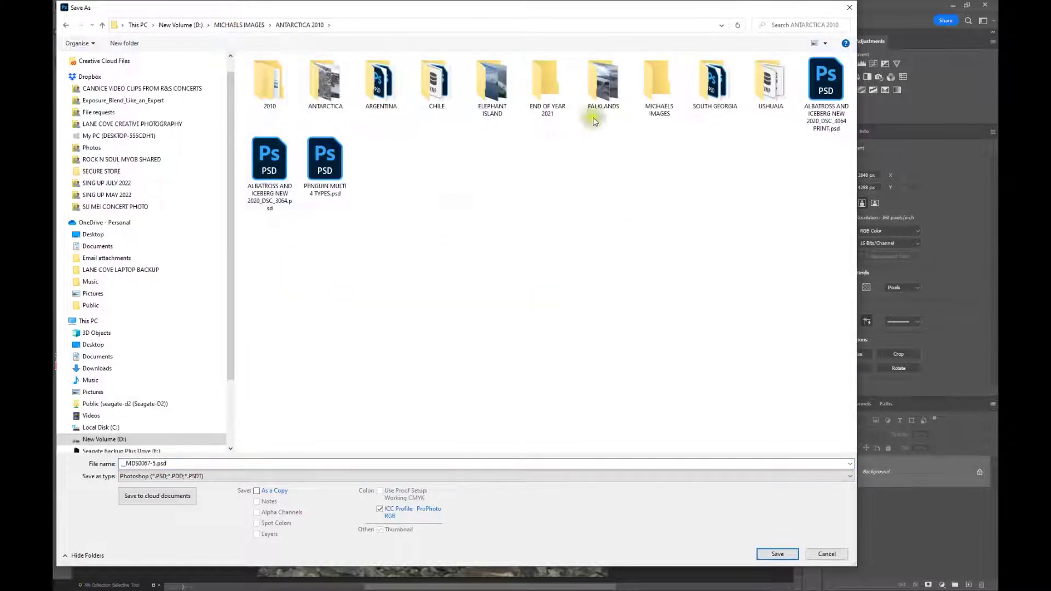
double_click(716, 95)
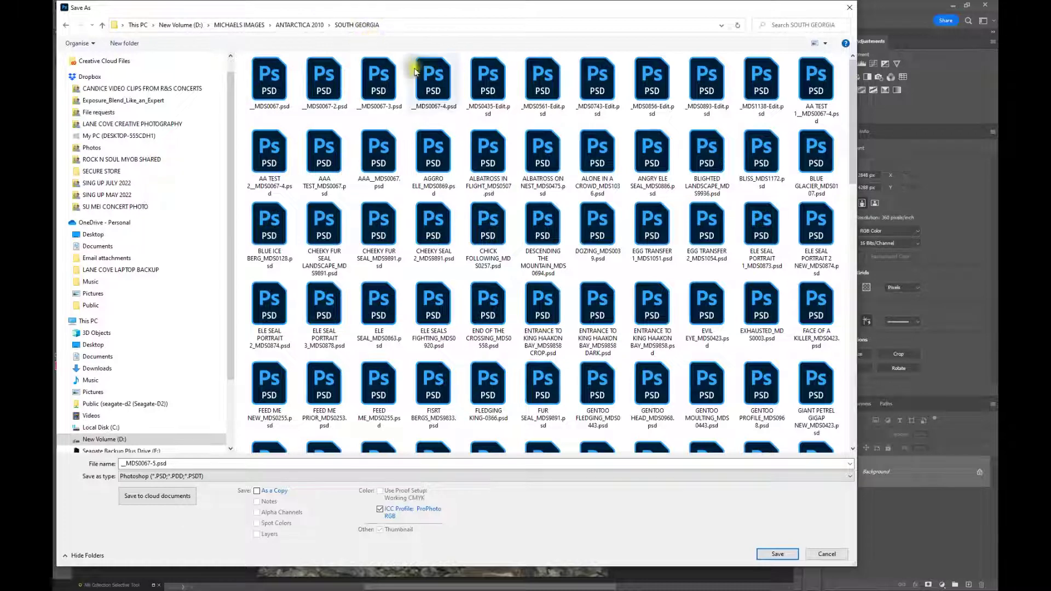
left_click(813, 557)
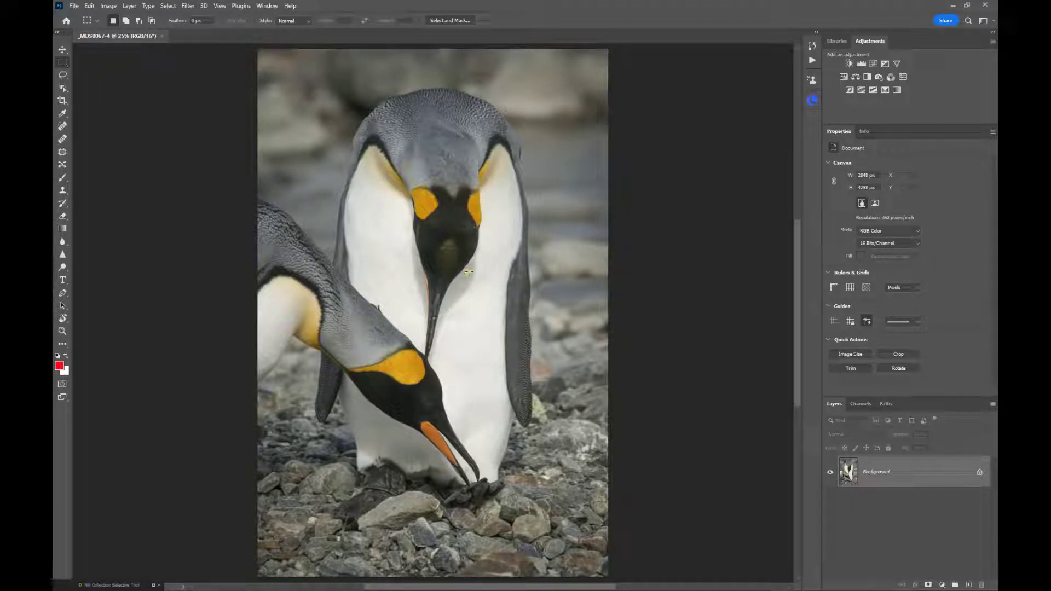
Save the _MDS0067-4 image, close it without saving further changes, and return to Lightroom
left_click(74, 5)
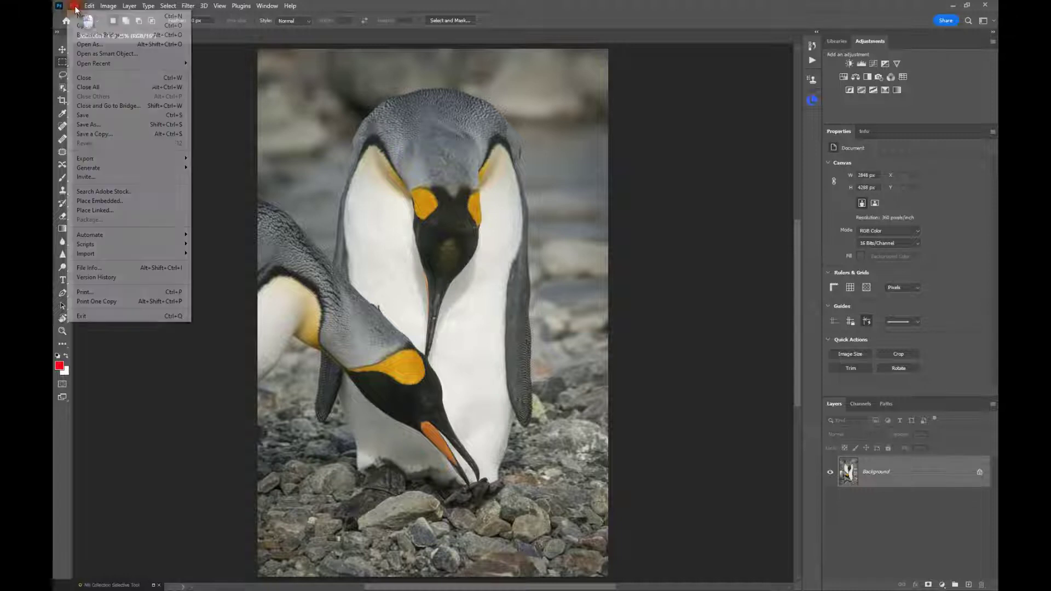
left_click(88, 117)
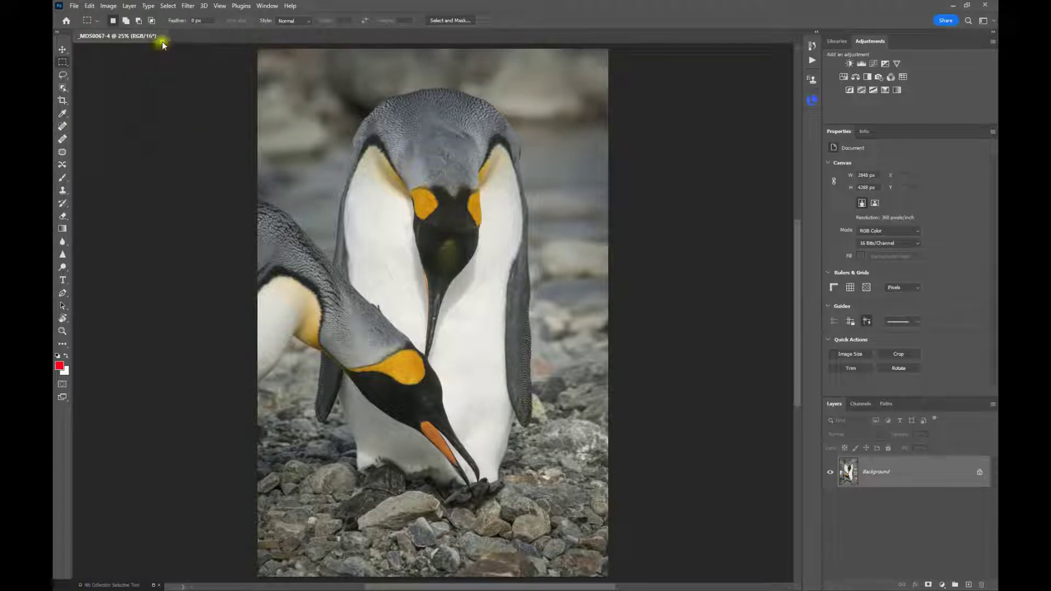
left_click(165, 36)
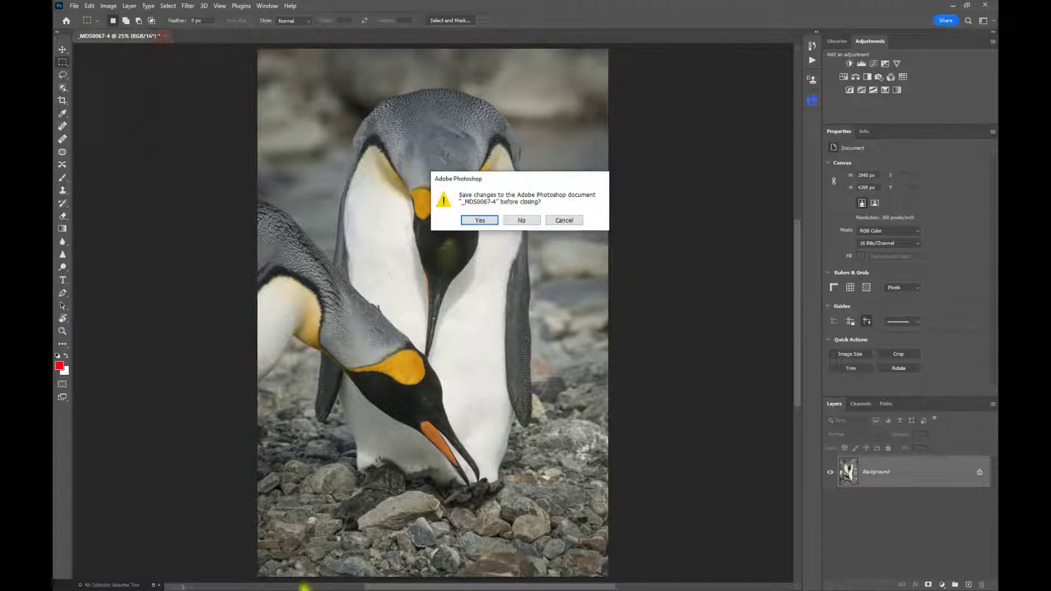
left_click(520, 221)
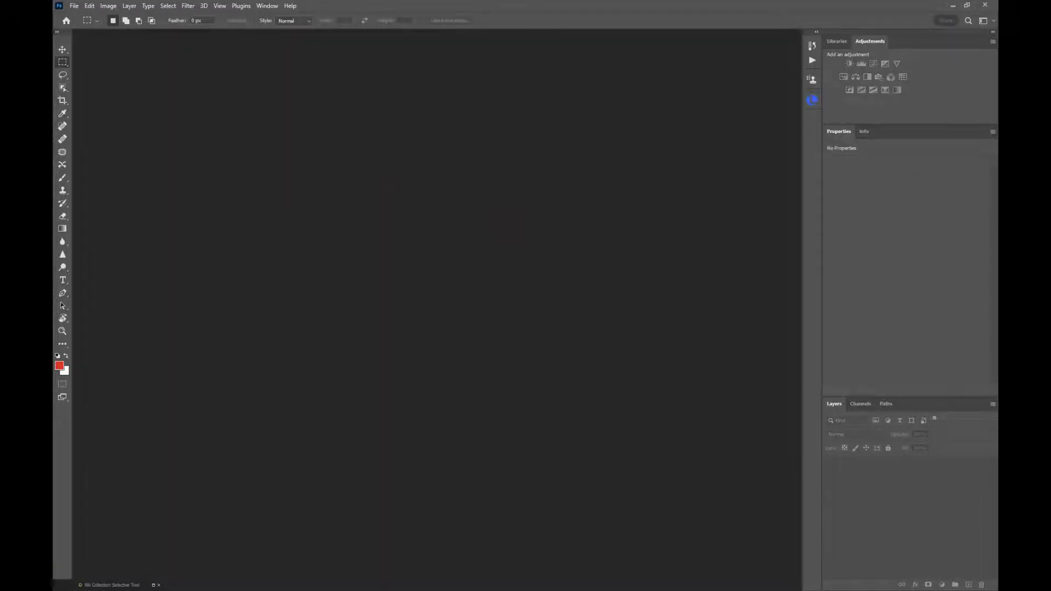
key("alt+Tab")
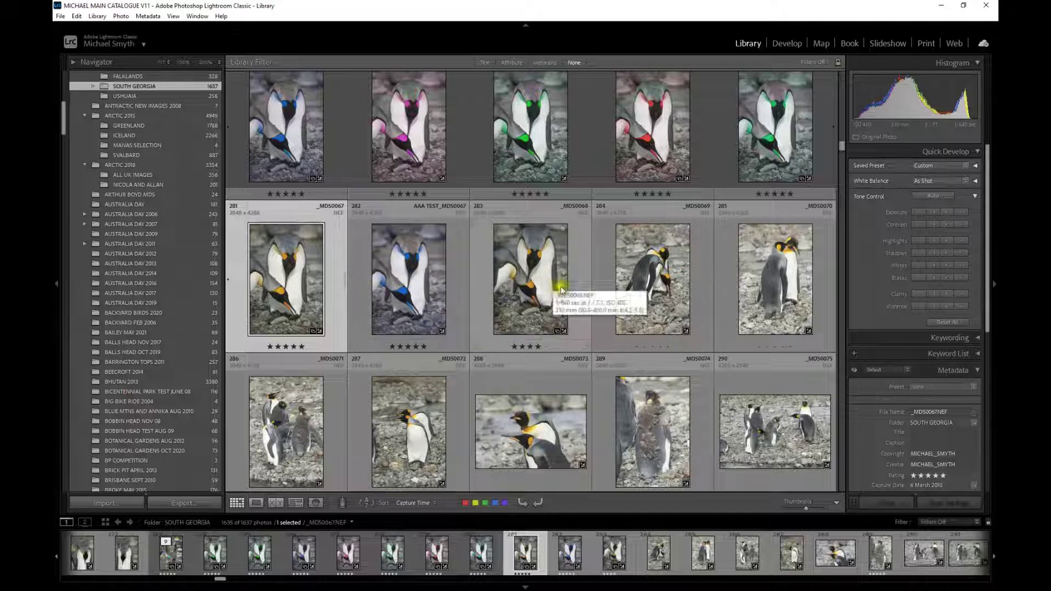
Select _MDS0067 PSD photo 278 and check the Library menu without synchronizing the folder
scroll(563, 291, "up", 2)
left_click(549, 279)
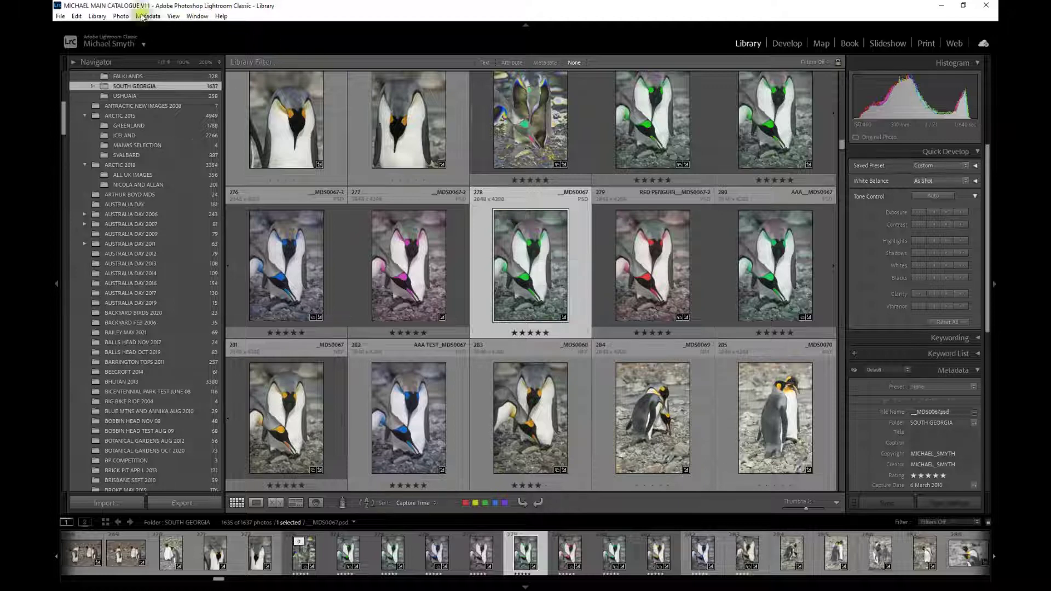
left_click(97, 16)
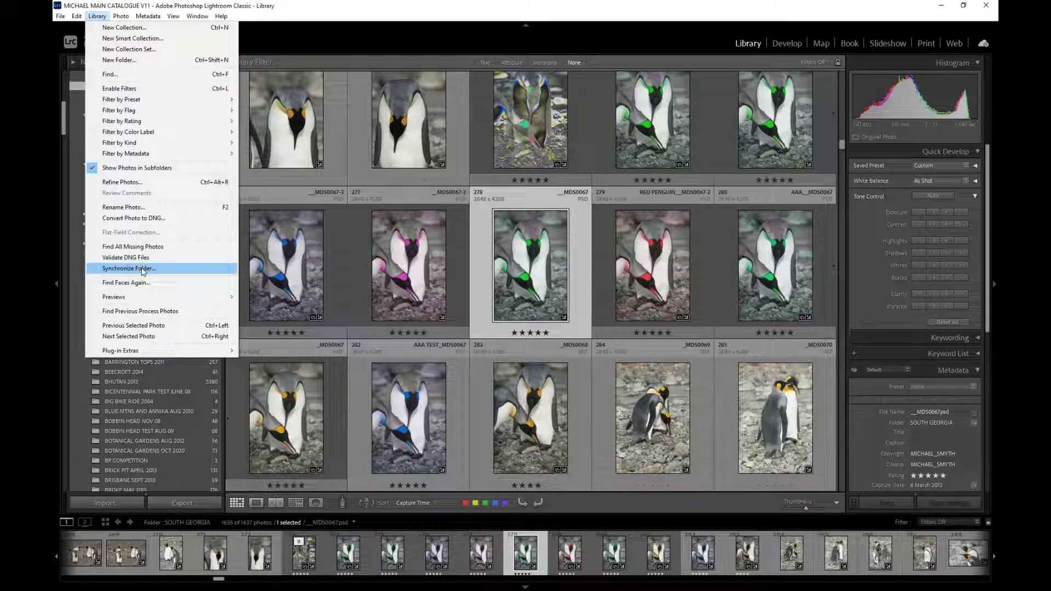
key("Escape")
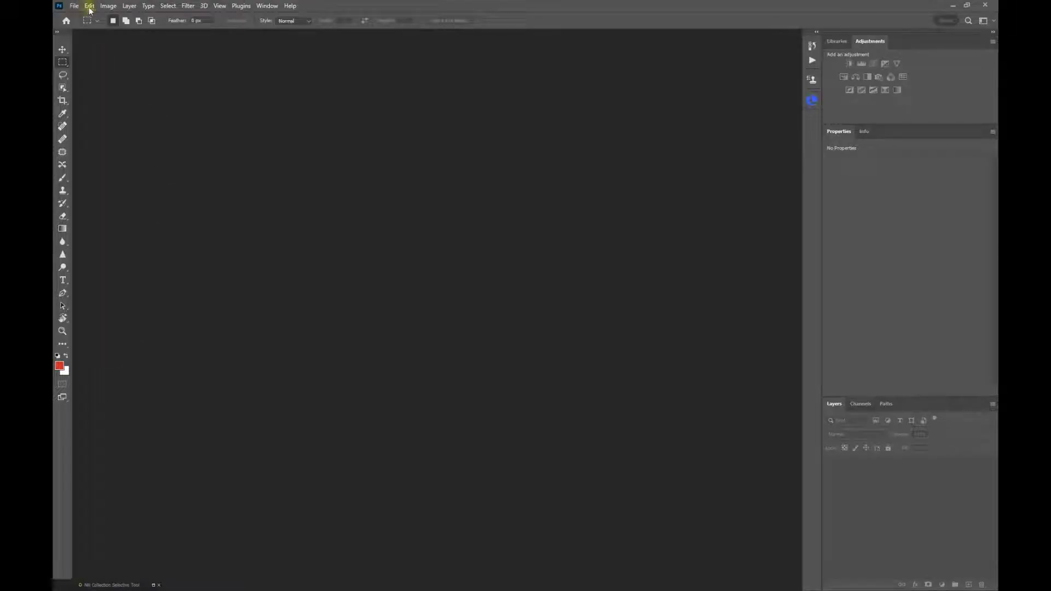
Open Photoshop's Preferences at the File Handling page via the Edit menu
left_click(90, 7)
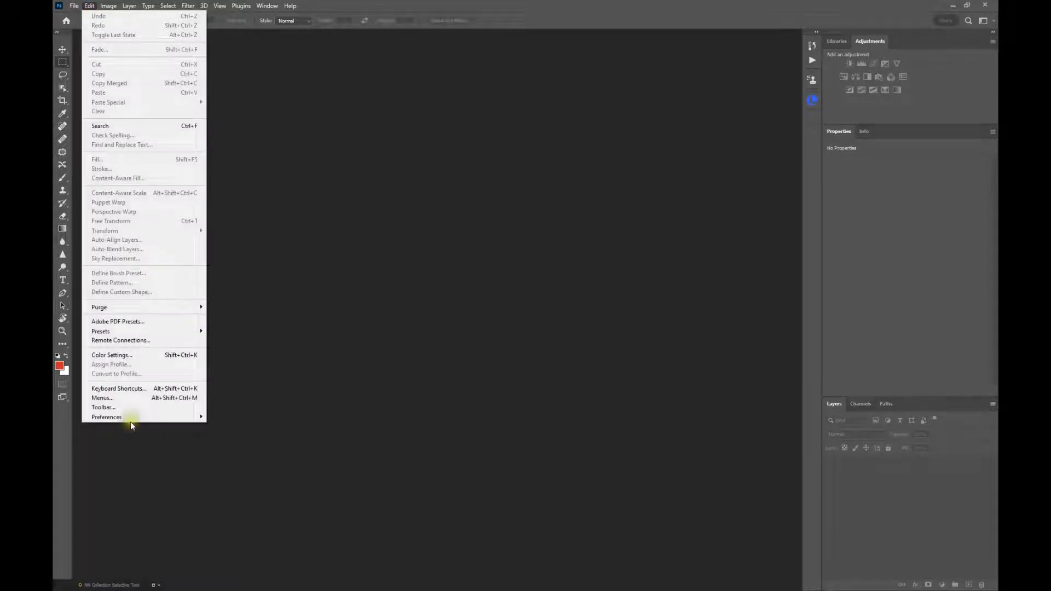
mouse_move(133, 418)
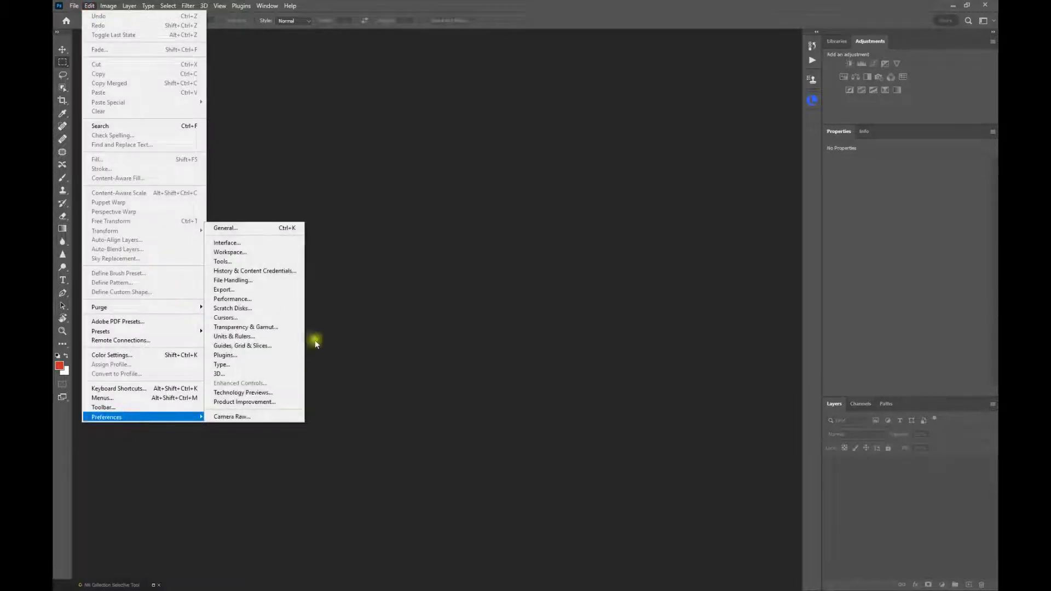
left_click(274, 280)
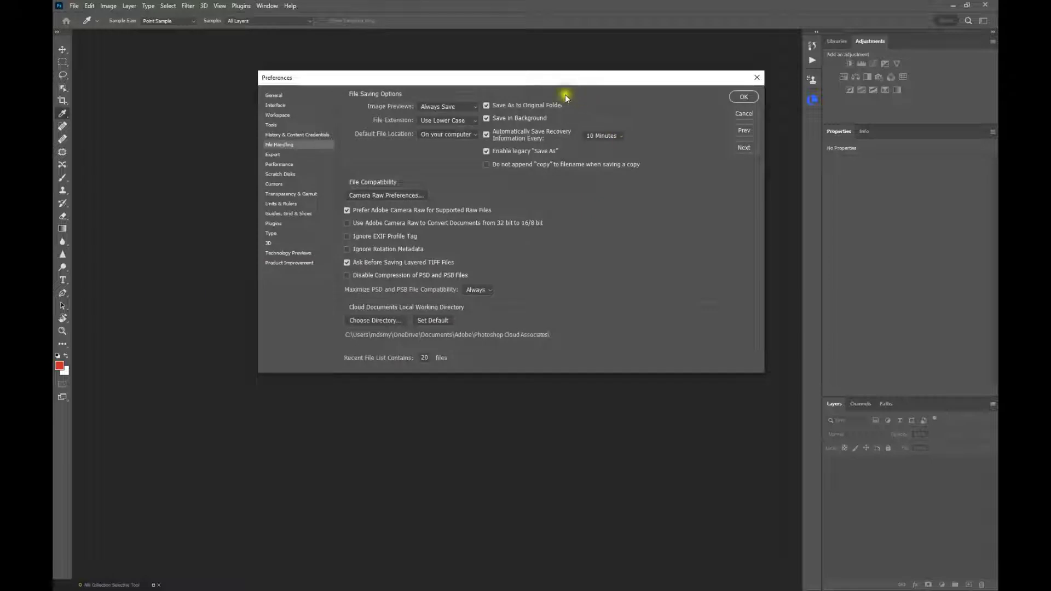